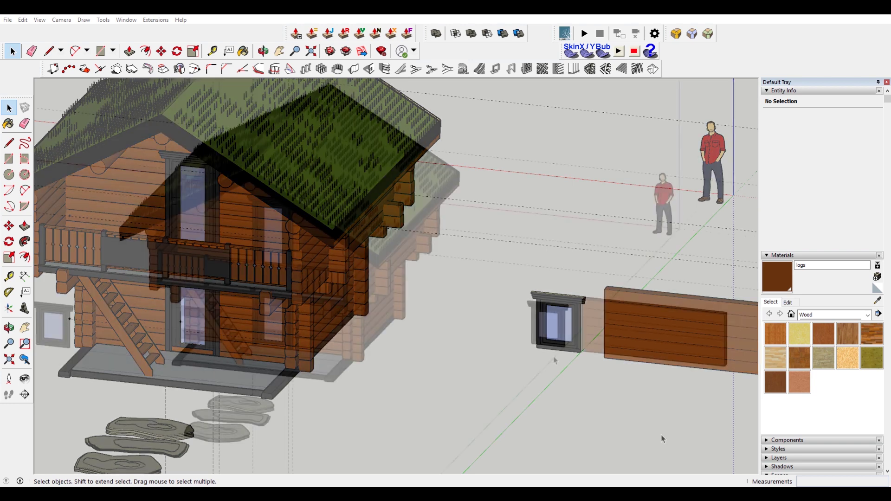
Examine the log cabin's roof corner, balcony and wall logs, and the separate window and practice walls beside it
middle_click_drag(663, 439, 430, 303)
scroll(279, 233, "up", 10)
middle_click_drag(278, 233, 547, 241)
scroll(354, 225, "down", 3)
scroll(459, 218, "up", 2)
scroll(498, 220, "up", 6)
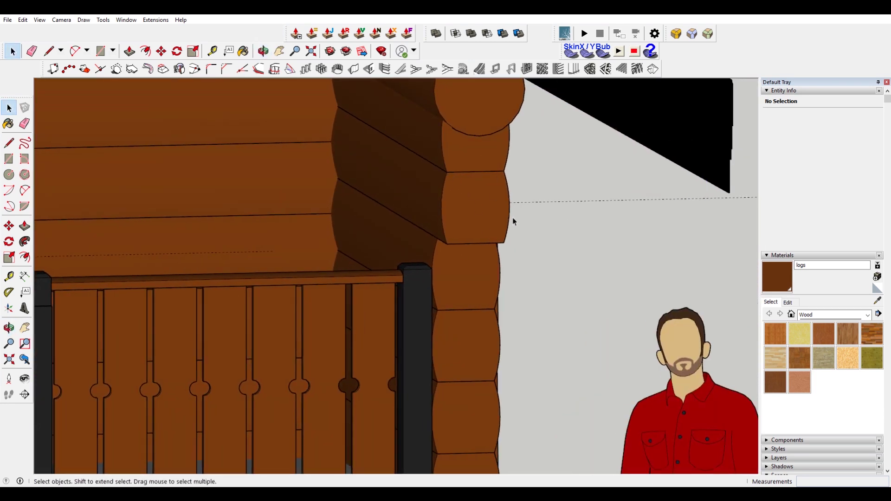
scroll(456, 249, "down", 8)
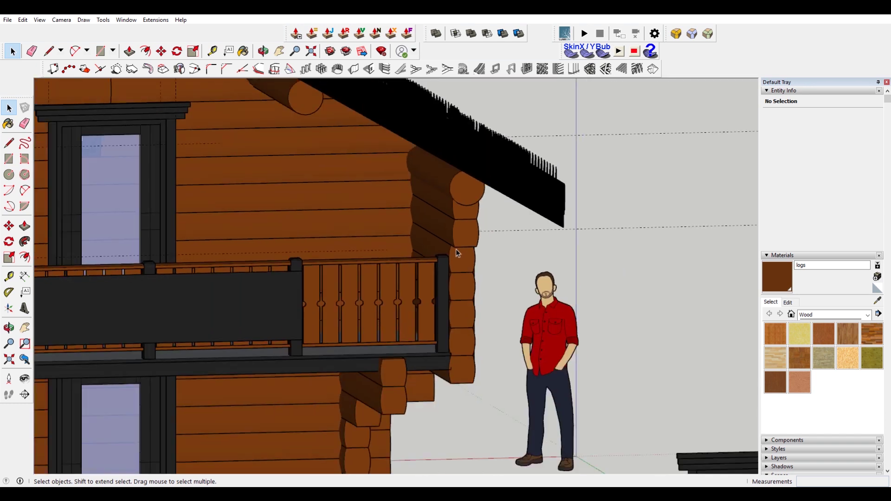
middle_click_drag(470, 245, 403, 294)
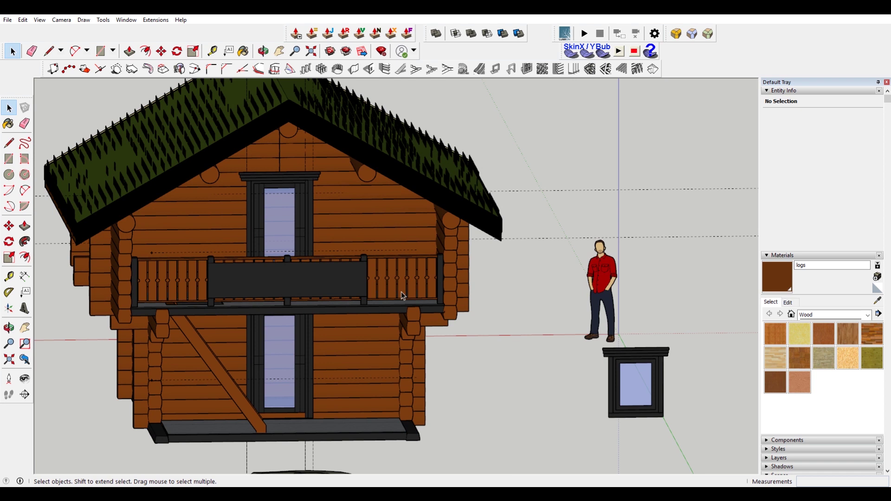
middle_click_drag(402, 288, 477, 337)
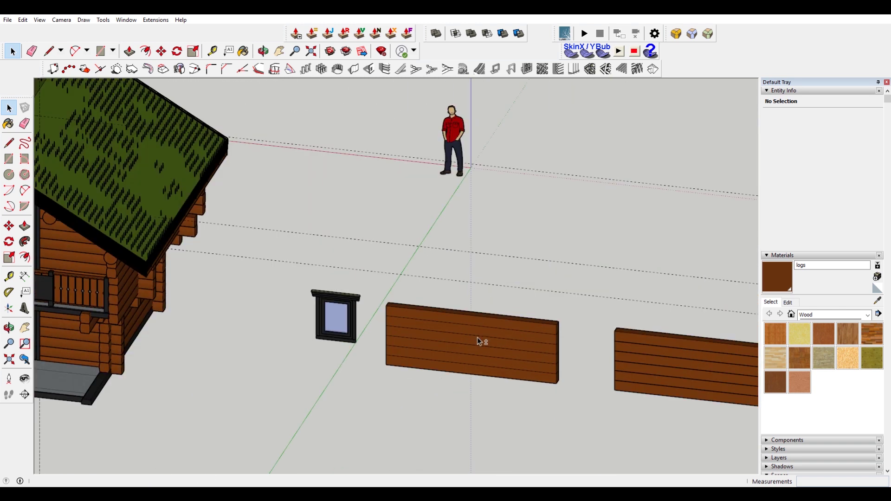
middle_click_drag(551, 335, 403, 316)
Copy the standalone window component onto the face of the nearest log wall, gripping it by its casing corner
left_click(417, 267)
middle_click_drag(416, 267, 542, 310)
scroll(483, 341, "up", 1)
scroll(482, 346, "down", 3)
left_click(488, 339)
left_click(433, 265)
scroll(434, 265, "up", 6)
key("m")
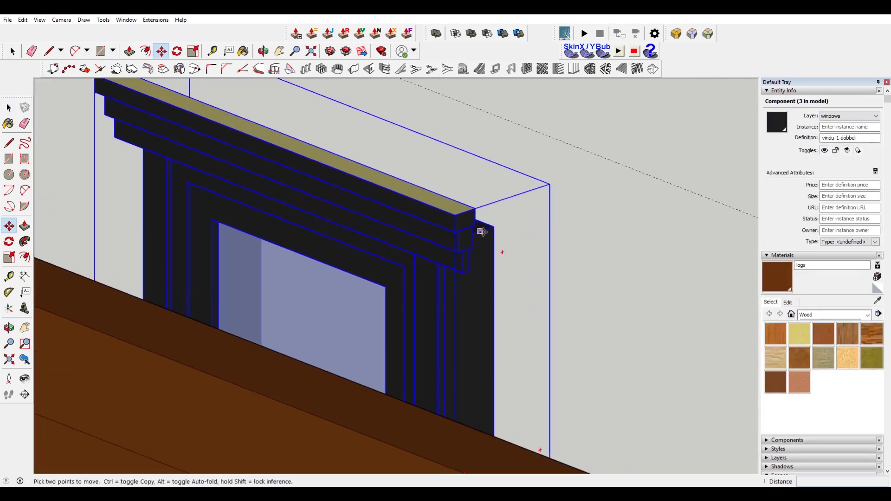
scroll(447, 298, "up", 1)
middle_click_drag(446, 298, 235, 298)
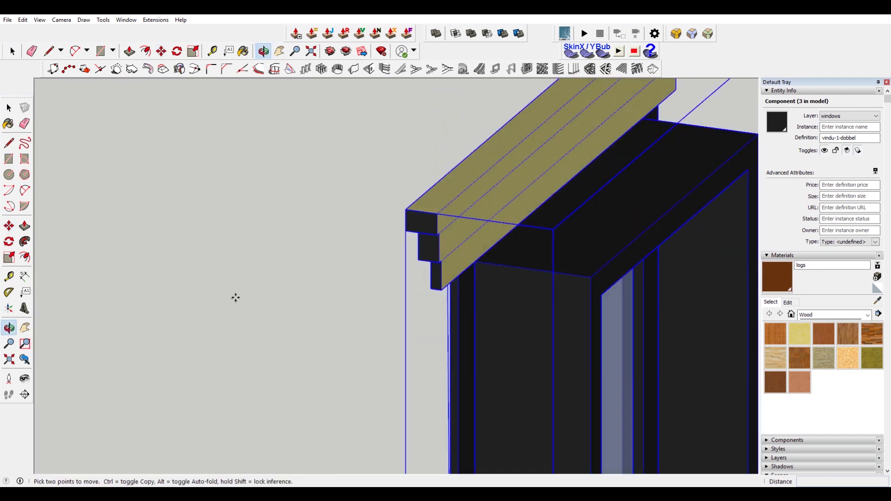
scroll(475, 262, "down", 10)
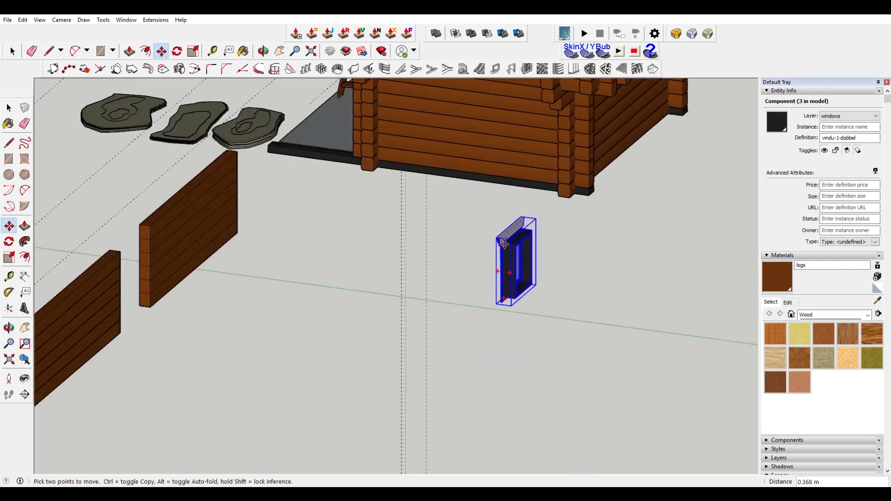
middle_click_drag(312, 219, 543, 209)
scroll(551, 201, "up", 2)
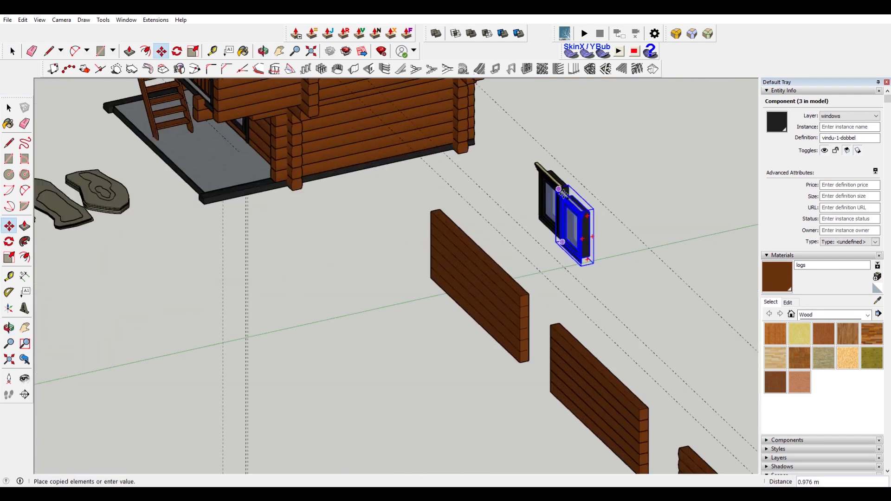
scroll(483, 237, "up", 6)
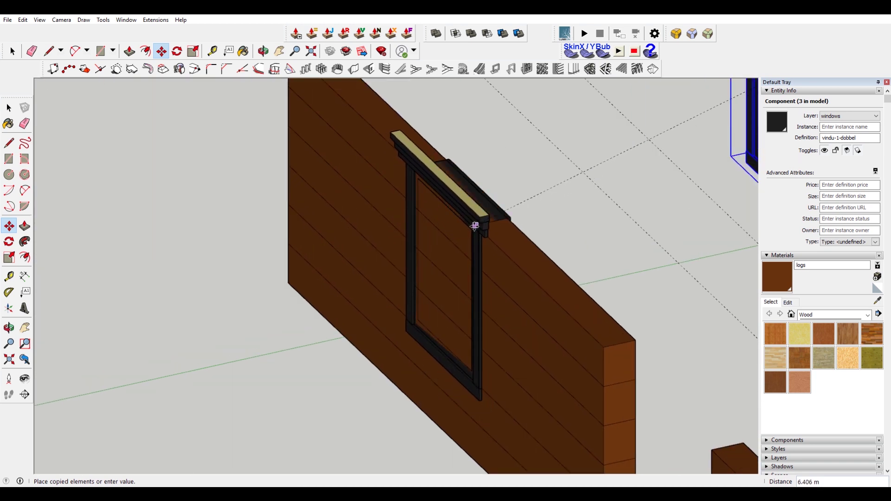
left_click(480, 230)
Lower the window copy on the wall so its bottom corner aligns with a log seam
mouse_move(480, 230)
middle_mouse_down()
mouse_move(513, 283)
mouse_move(503, 226)
mouse_move(530, 206)
middle_mouse_up()
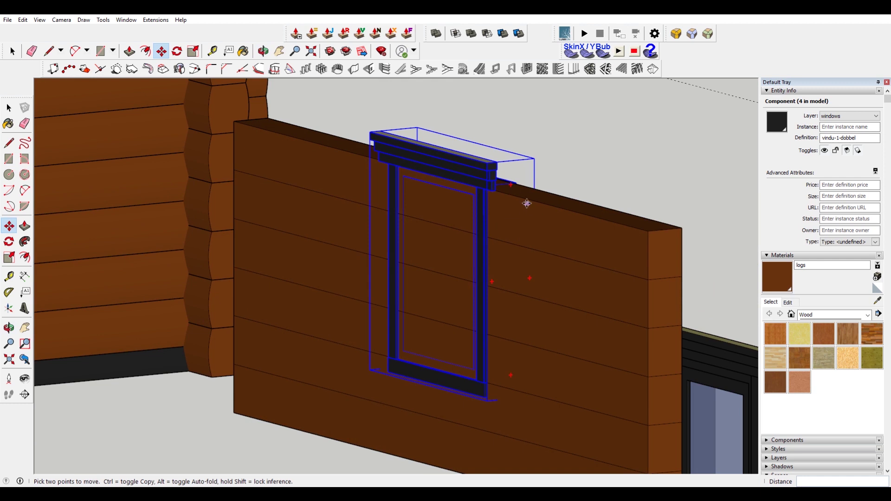
left_click(529, 201)
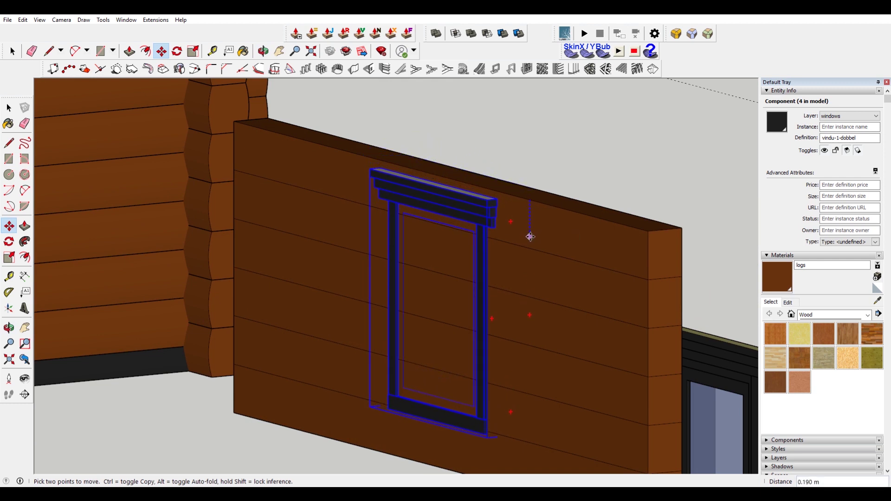
key("Escape")
scroll(483, 420, "up", 2)
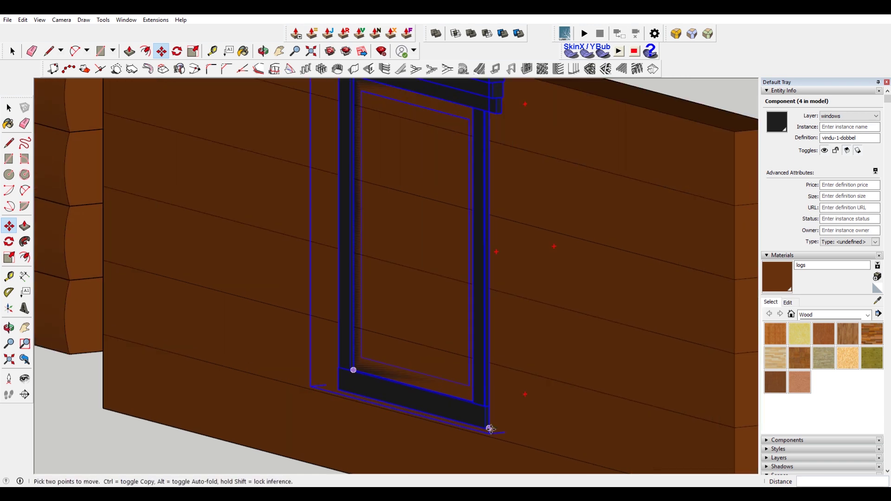
left_click(485, 429)
scroll(487, 431, "down", 4)
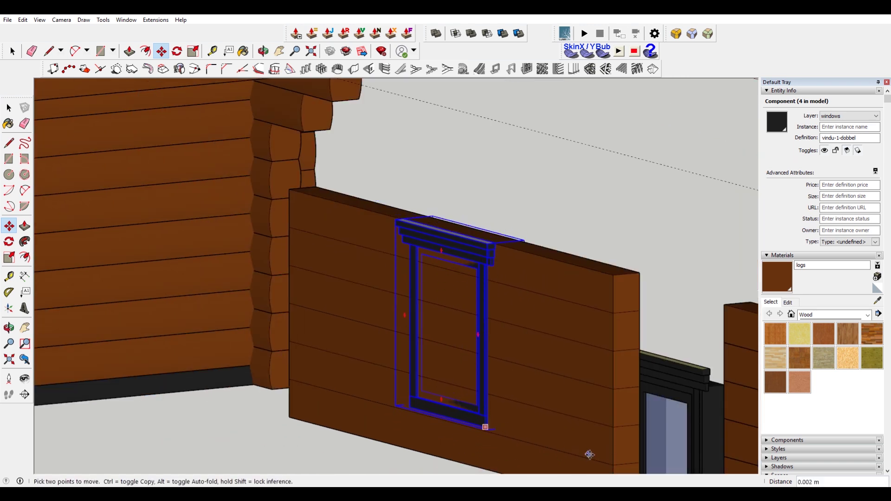
left_click(613, 464)
middle_click_drag(614, 463, 487, 318)
scroll(501, 346, "up", 8)
scroll(488, 367, "down", 10)
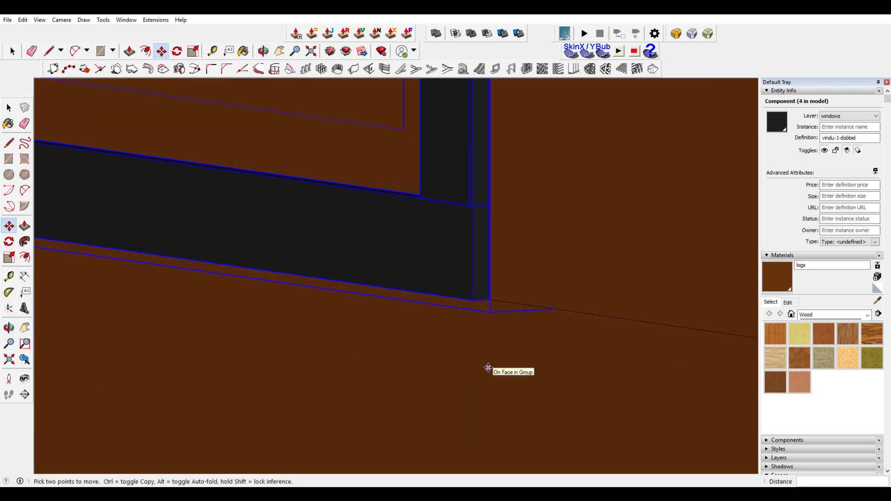
key("space")
Open the log wall group behind the window copy for editing
scroll(507, 260, "up", 3)
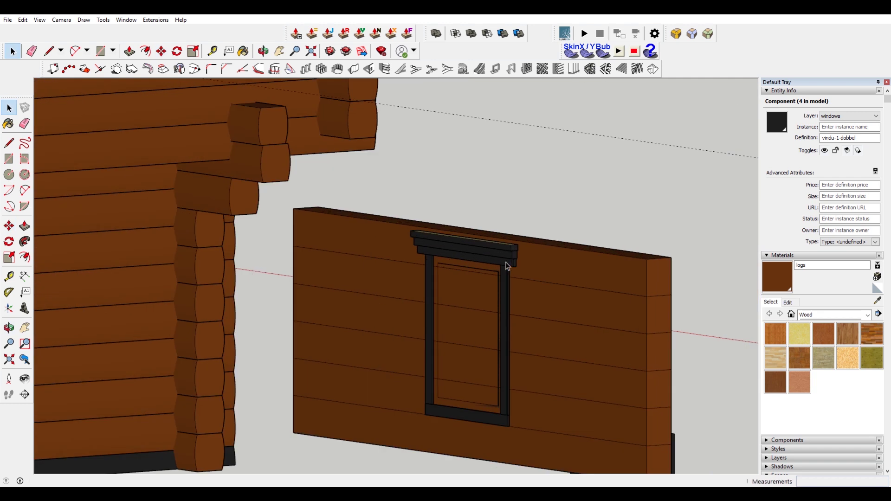
left_click(494, 256)
left_click(494, 272)
left_click(501, 263)
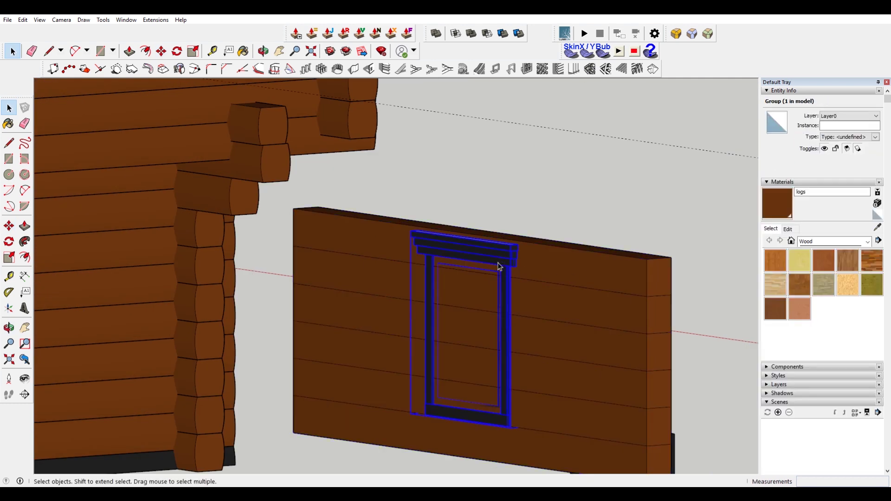
double_click(574, 262)
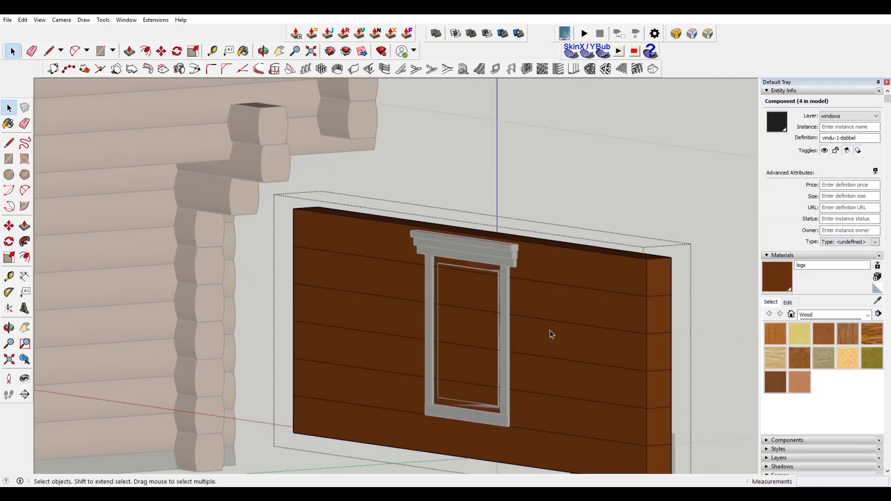
Draw a rectangle about 1 m by 1 m on the wall face, from the window casing's bottom corner to its opposite upper corner
scroll(518, 392, "up", 3)
key("r")
scroll(515, 418, "up", 2)
scroll(510, 444, "up", 3)
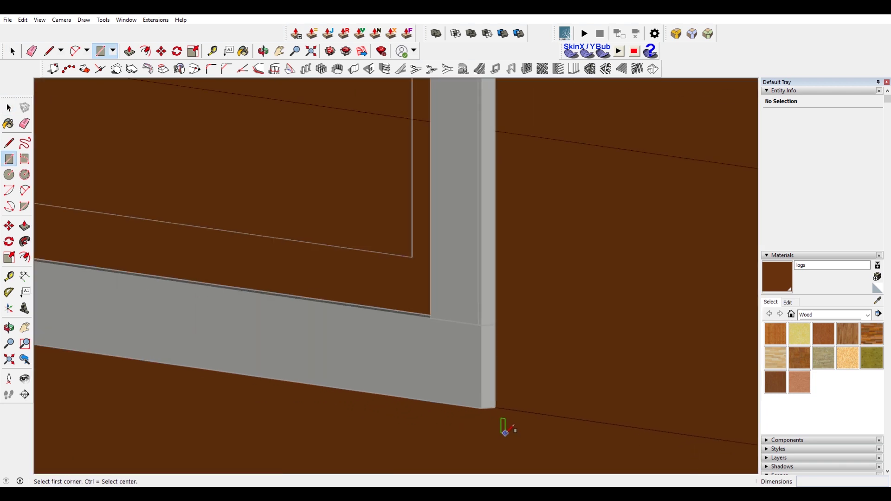
left_click(502, 404)
scroll(508, 389, "down", 5)
middle_click_drag(477, 367, 121, 290)
scroll(376, 297, "down", 3)
middle_click_drag(368, 304, 579, 265)
scroll(579, 264, "up", 4)
middle_click_drag(533, 225, 484, 220)
scroll(488, 216, "up", 5)
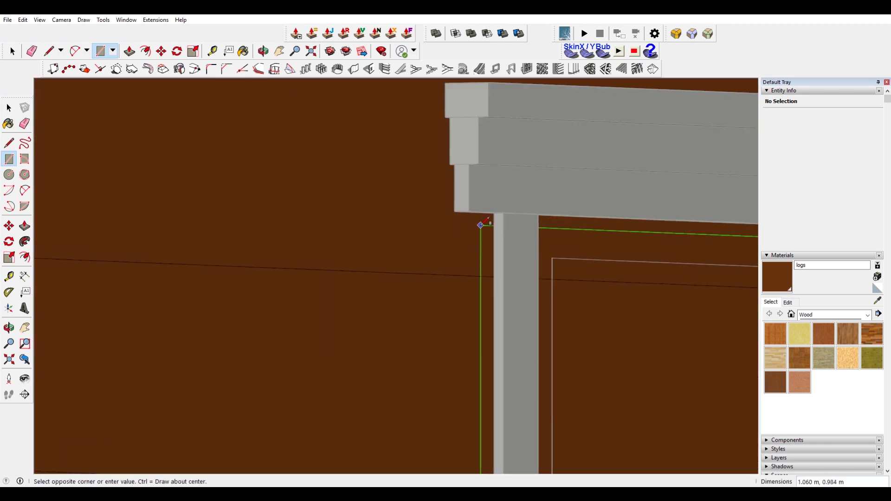
left_click(505, 202)
Hide the rest of the model so only the wall with its drawn rectangle shows
scroll(483, 228, "down", 7)
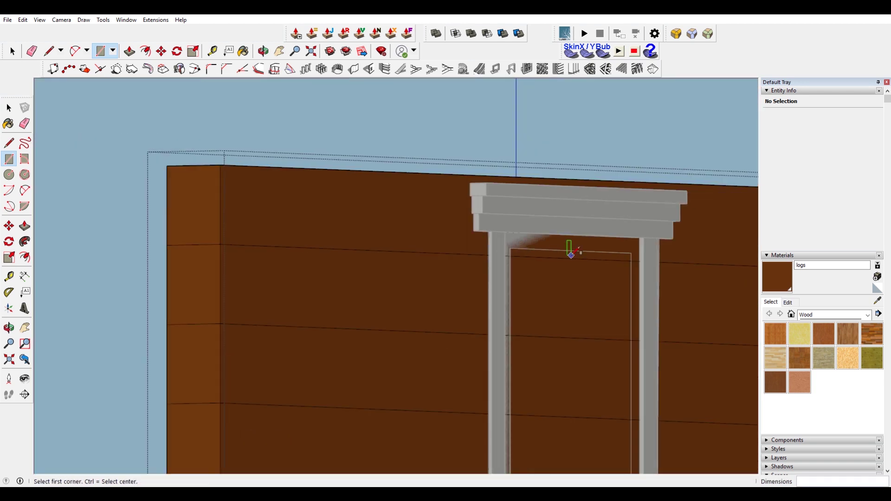
middle_click_drag(593, 250, 505, 291)
scroll(561, 278, "down", 3)
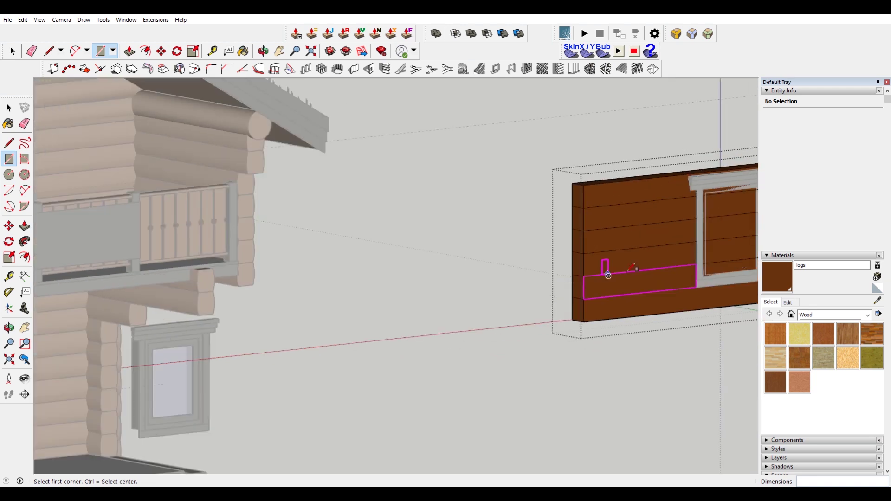
middle_click_drag(639, 269, 452, 301, "shift")
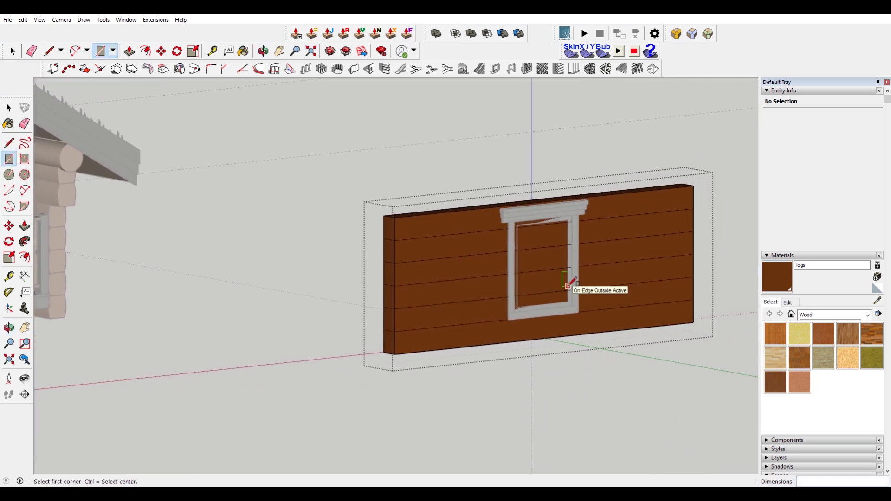
key("shift+h")
middle_click_drag(615, 268, 443, 302)
scroll(501, 245, "up", 3)
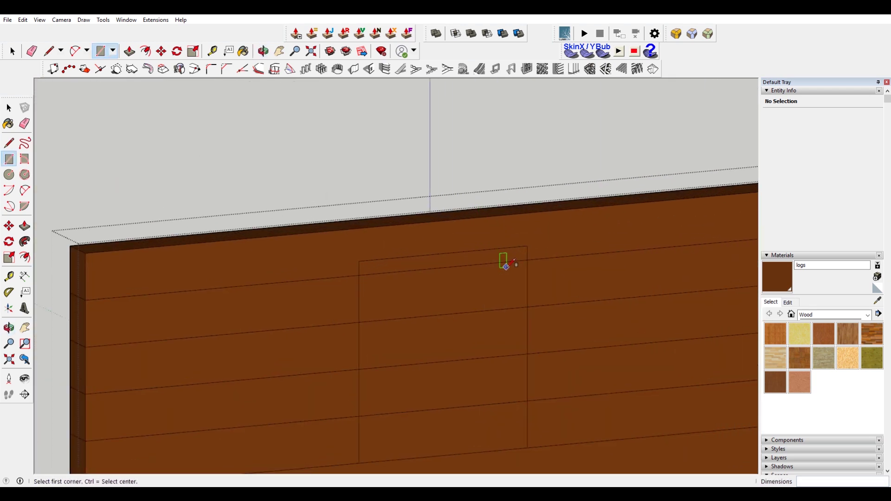
scroll(506, 263, "down", 5)
middle_click_drag(497, 260, 493, 249)
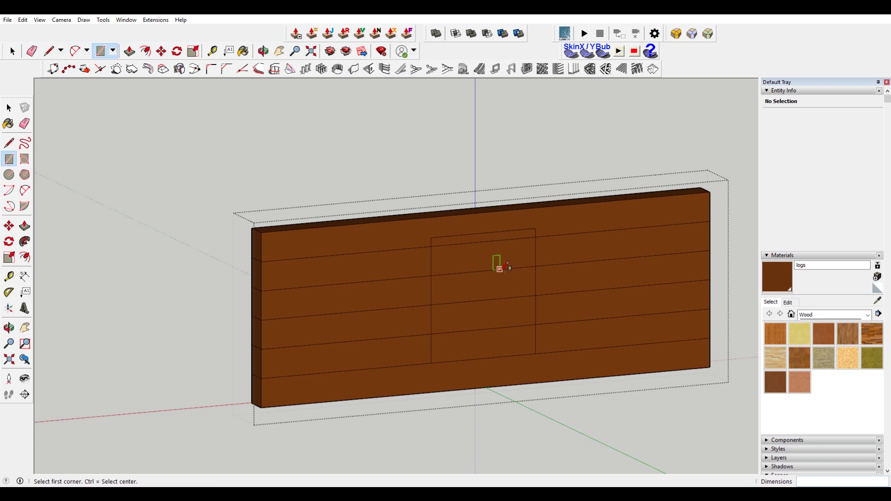
Erase the log seam lines inside the rectangle so it becomes a single face
key("space")
key("p")
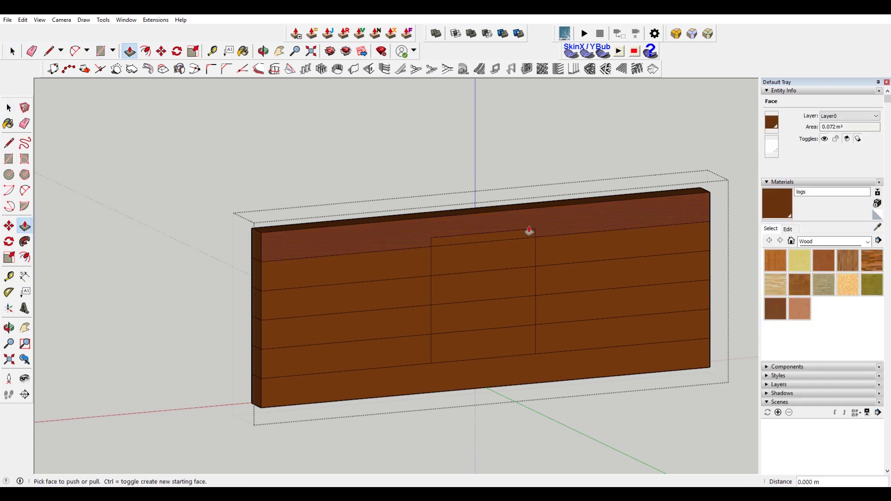
key("e")
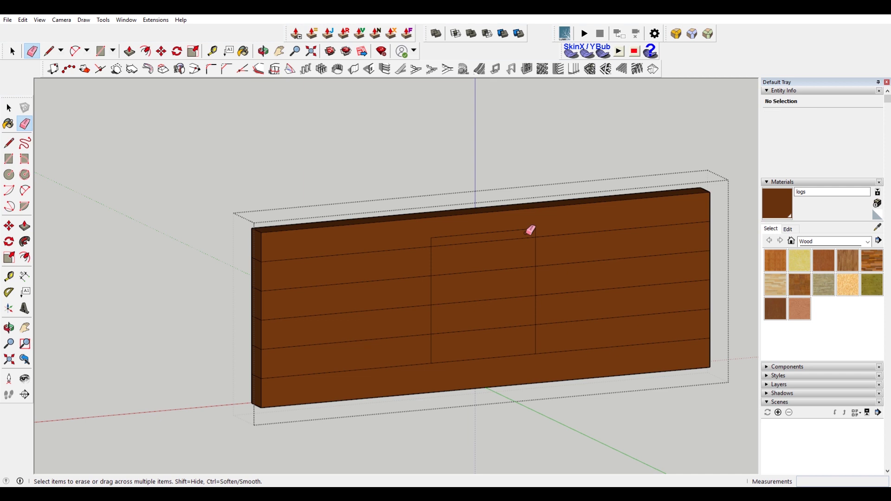
left_click_drag(525, 237, 522, 258)
left_click_drag(509, 323, 508, 336)
Push the rectangle 0.200 m inward through the wall's full thickness
key("p")
left_click_drag(503, 328, 488, 314)
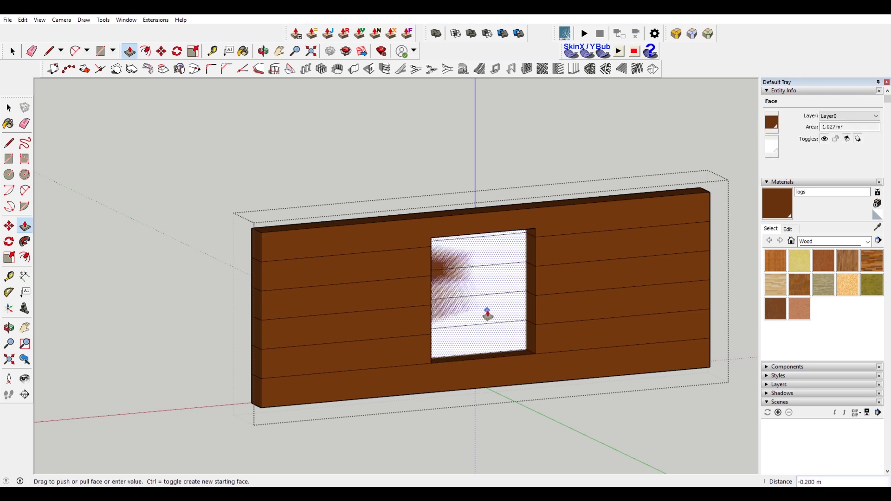
left_click(251, 229)
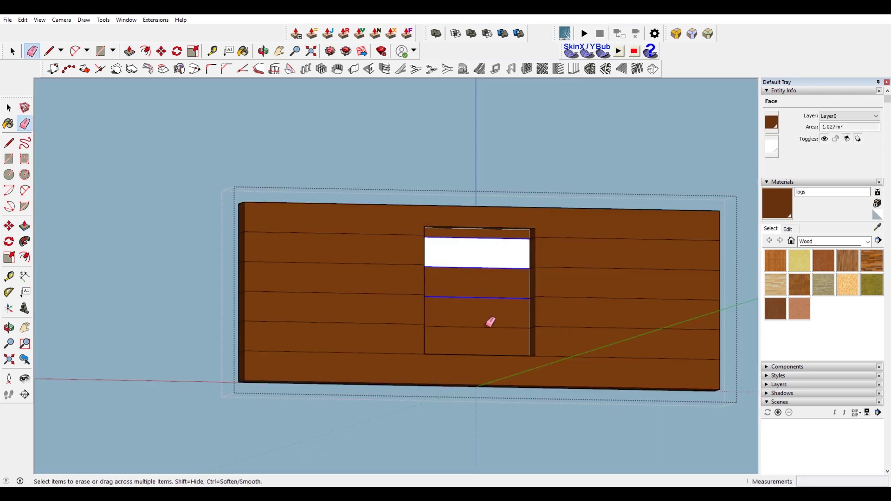
Erase the remaining seam lines in the recess and delete its leftover face to open the window hole
left_click_drag(489, 318, 489, 334)
middle_click_drag(489, 334, 483, 300)
key("space")
left_click(519, 325)
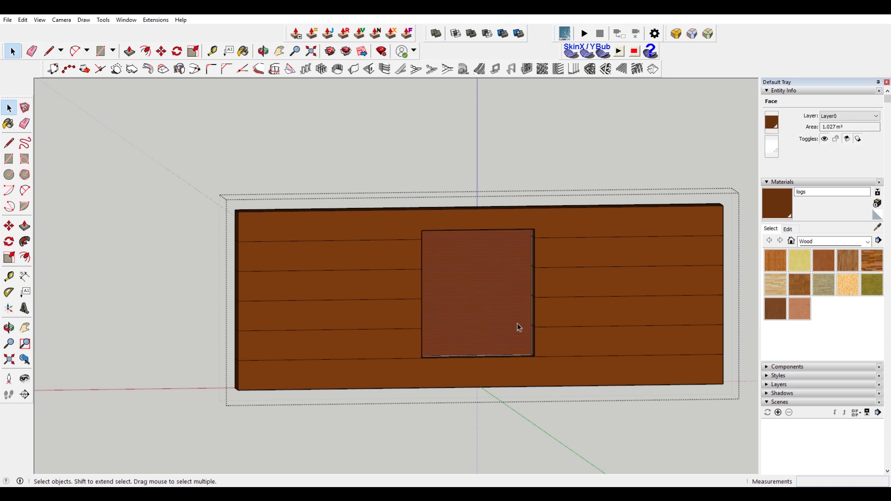
key("Delete")
Examine the window in its cut opening from several angles, along with the neighbouring plain log wall and original window
middle_click_drag(519, 325, 595, 166)
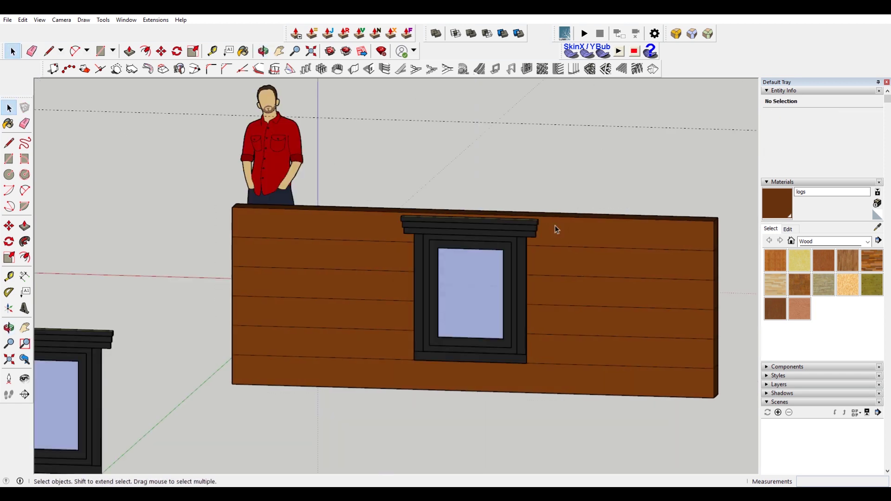
middle_click_drag(555, 224, 475, 299)
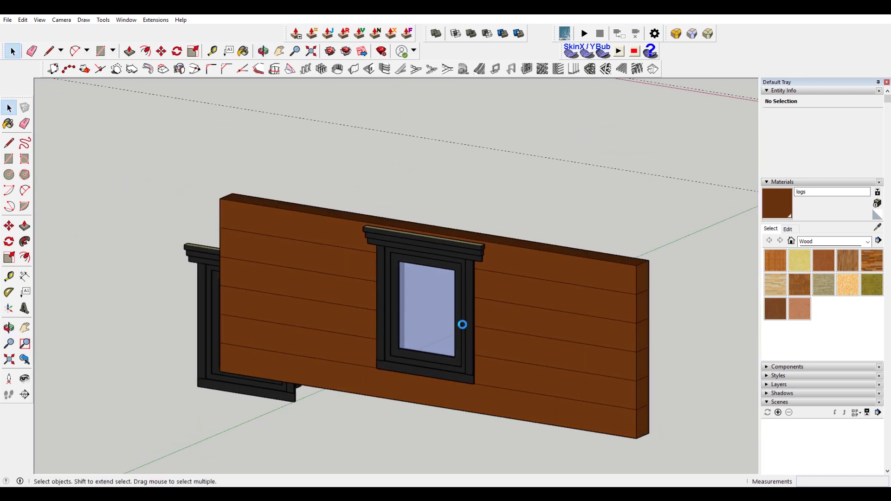
scroll(464, 323, "down", 4)
middle_click_drag(521, 305, 392, 279, "shift")
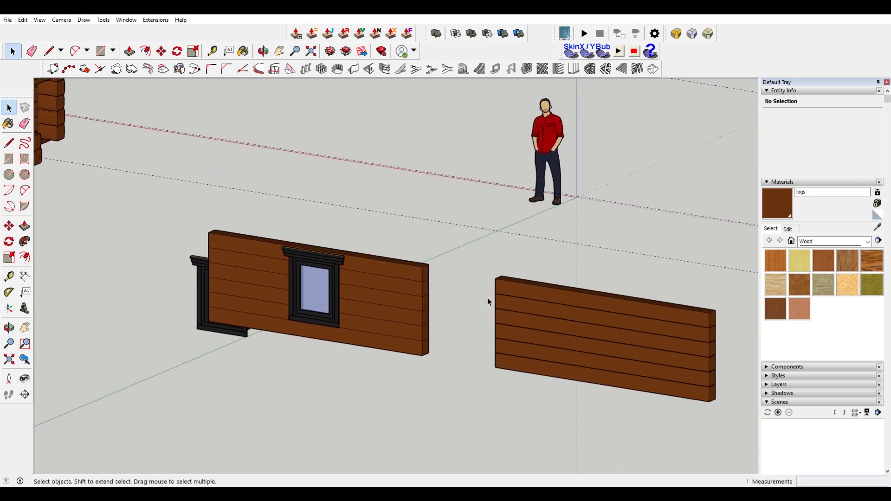
scroll(719, 321, "up", 5)
middle_click_drag(719, 322, 511, 341)
middle_click_drag(452, 329, 630, 348)
scroll(630, 349, "down", 4)
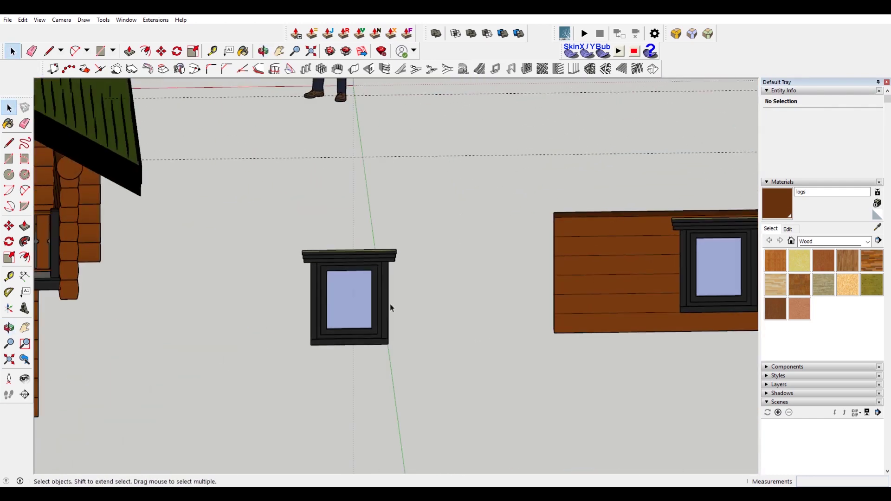
left_click(387, 304)
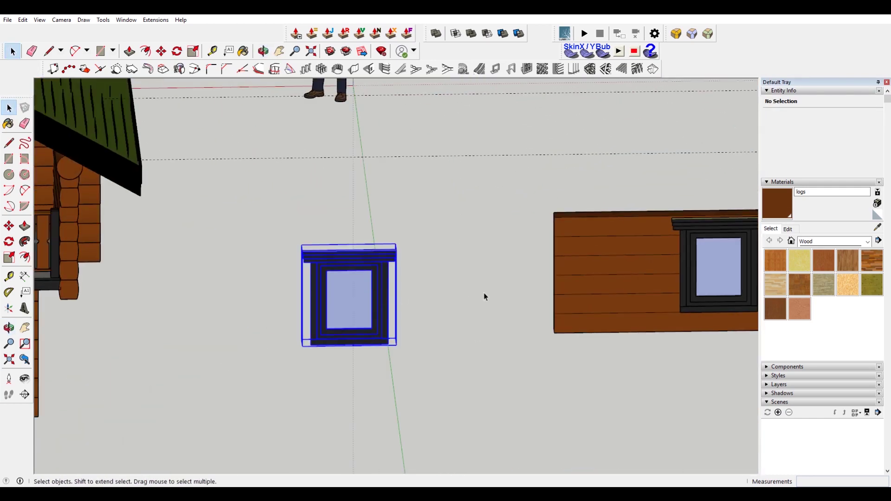
middle_click_drag(483, 292, 408, 343)
key("m")
key("space")
Copy the window component from the cut log wall to the matching position on the neighbouring plain log wall
left_click(719, 276)
middle_click_drag(719, 275, 288, 226, "shift")
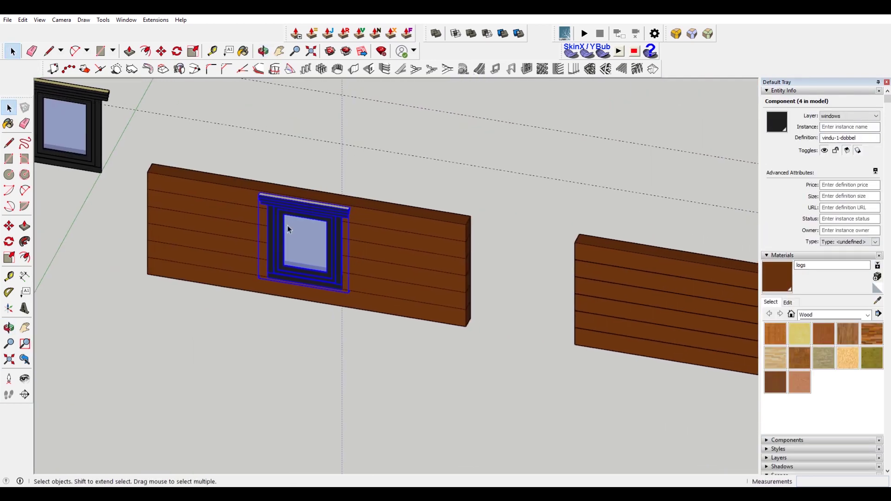
key("m")
left_click(466, 224)
key("ctrl")
middle_click_drag(588, 247, 391, 230, "shift")
left_click(652, 263)
key("space")
Open the neighbouring log wall's group and turn its top log into a component
scroll(704, 308, "up", 3)
middle_click_drag(717, 314, 655, 290)
double_click(648, 280)
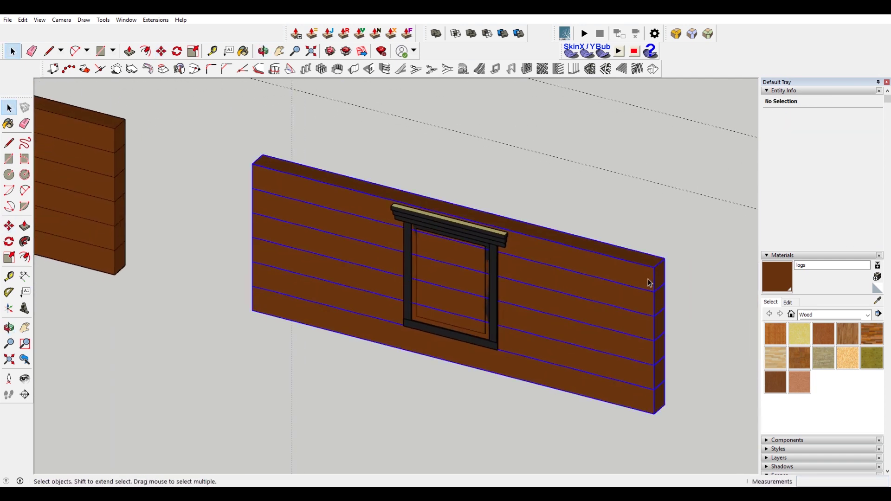
double_click(657, 277)
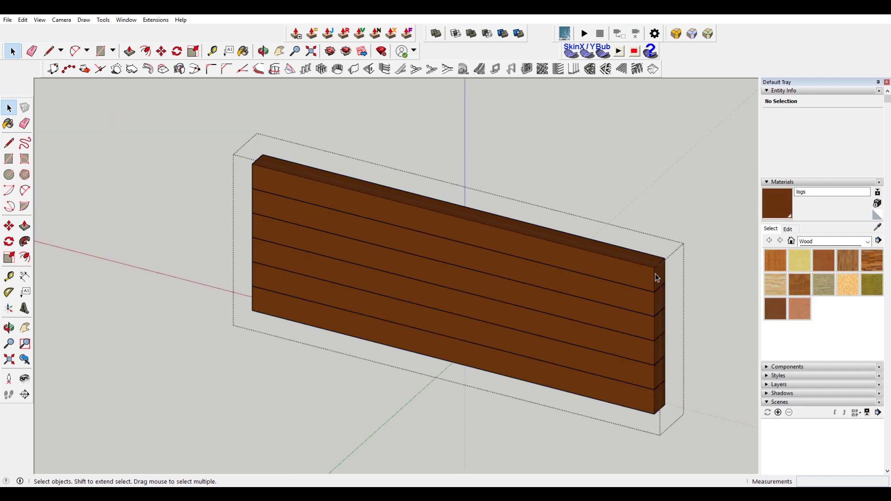
left_click(654, 277)
right_click(648, 275)
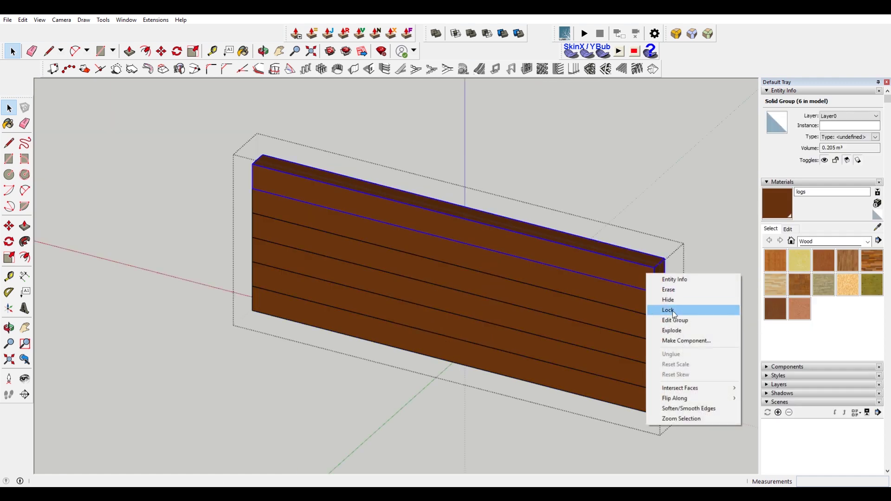
left_click(703, 338)
left_click(458, 348)
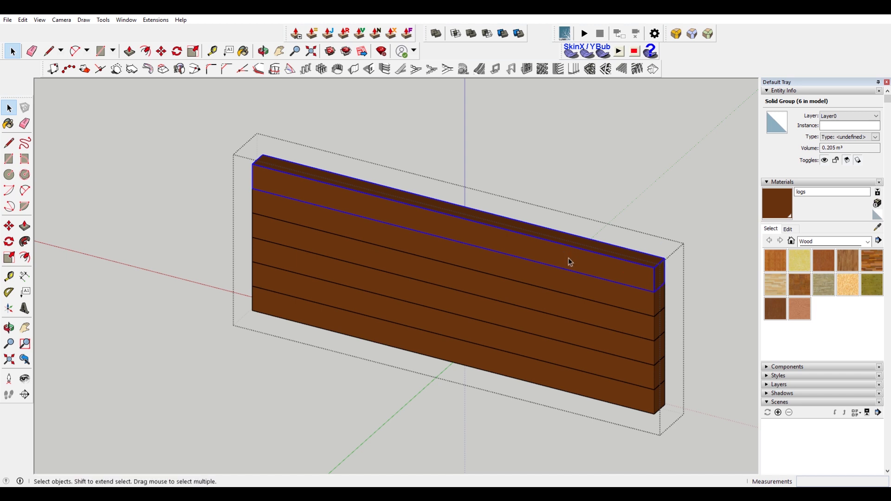
Place a copy of the top log component behind the wall and check its component commands
right_click(582, 263)
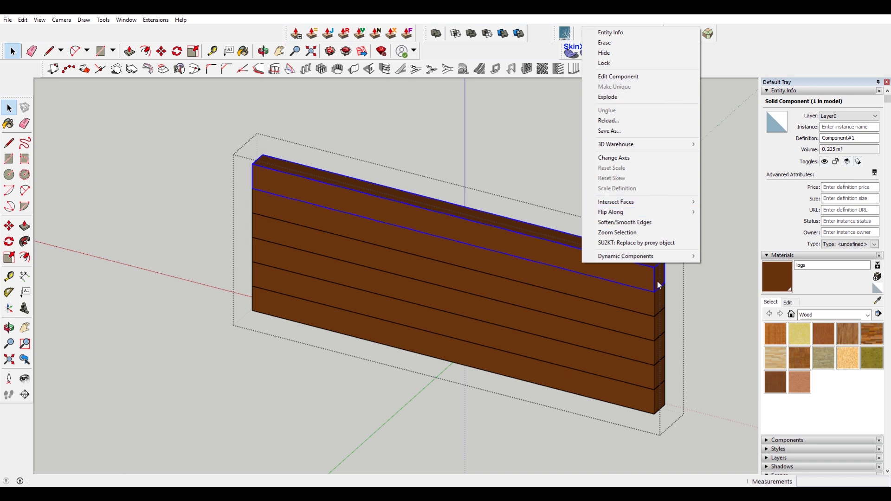
key("Escape")
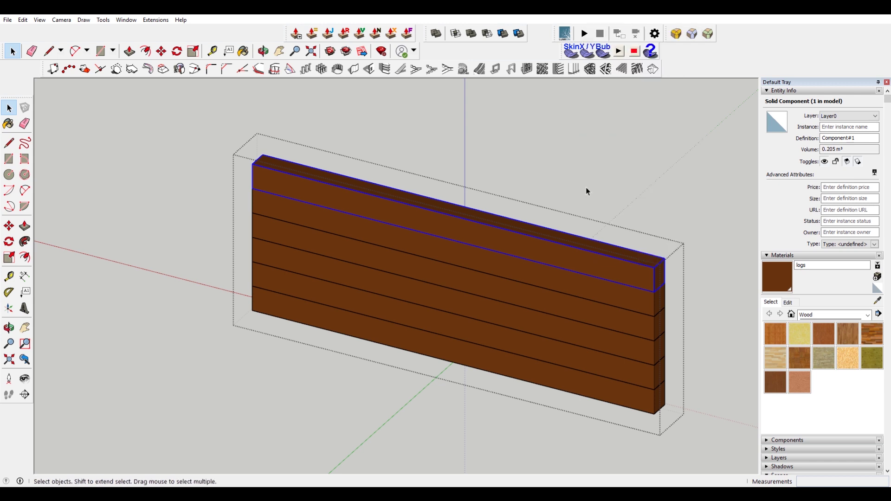
key("m")
left_click(592, 242)
key("ctrl")
left_click(641, 196)
key("space")
right_click(610, 254)
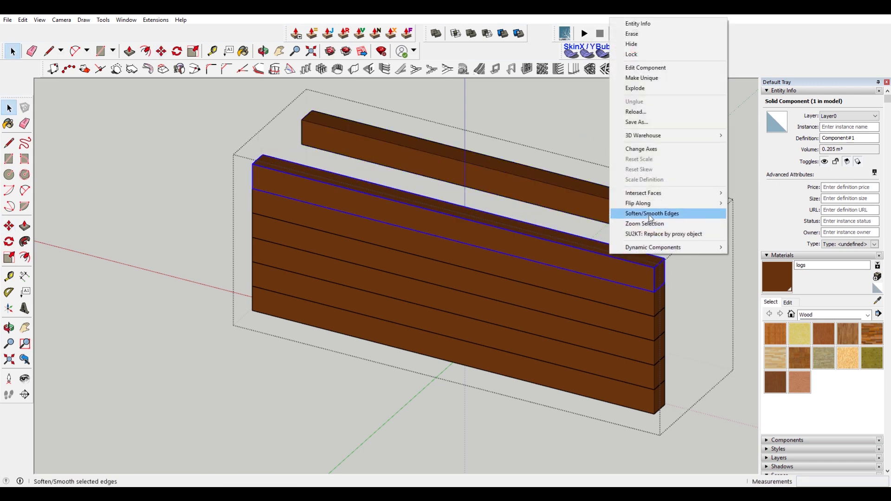
left_click(686, 77)
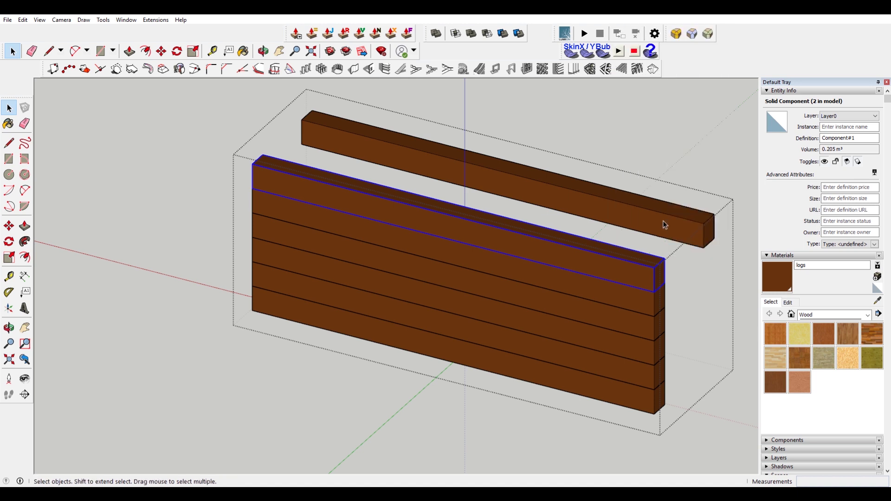
Check the commands available for the three logs directly below the top log
left_click(651, 307)
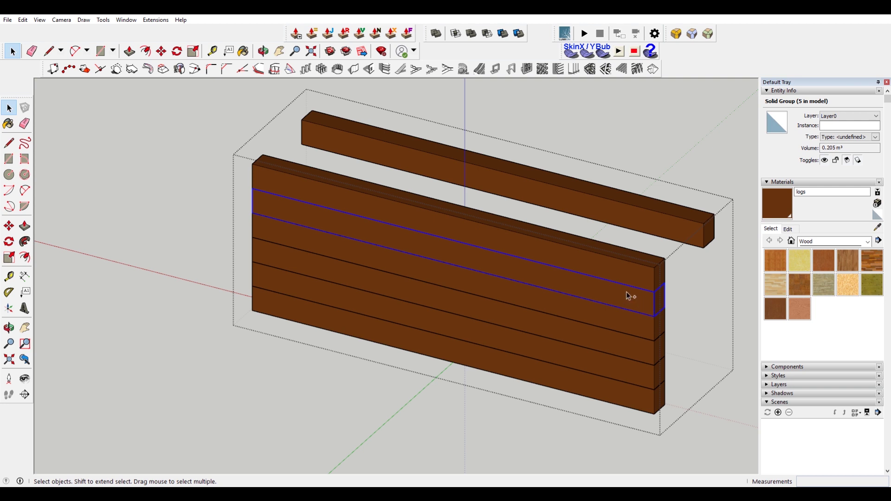
left_click(636, 330, "shift")
left_click(633, 347, "shift")
right_click(634, 349)
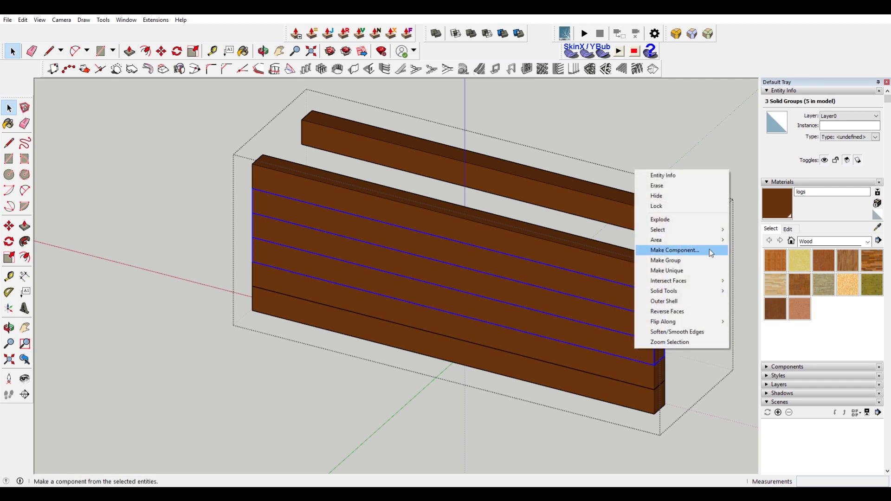
left_click(695, 276)
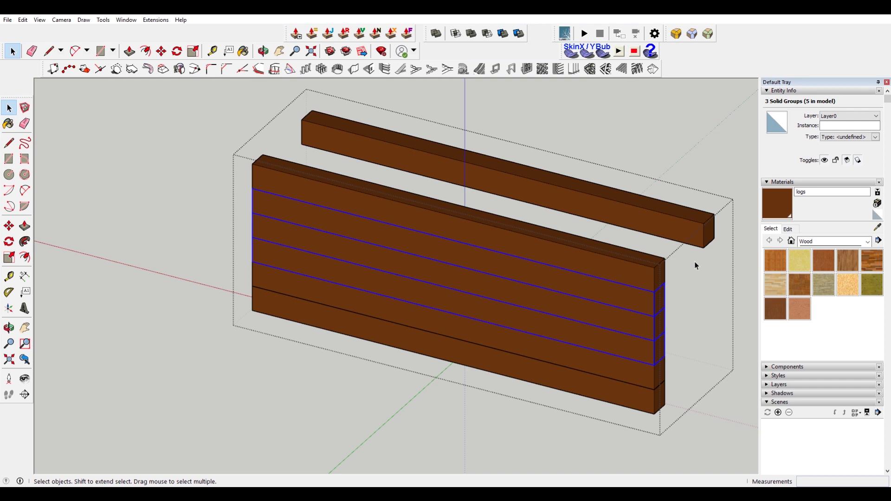
Undo the copy of the top log and leave the wall group
left_click(624, 279)
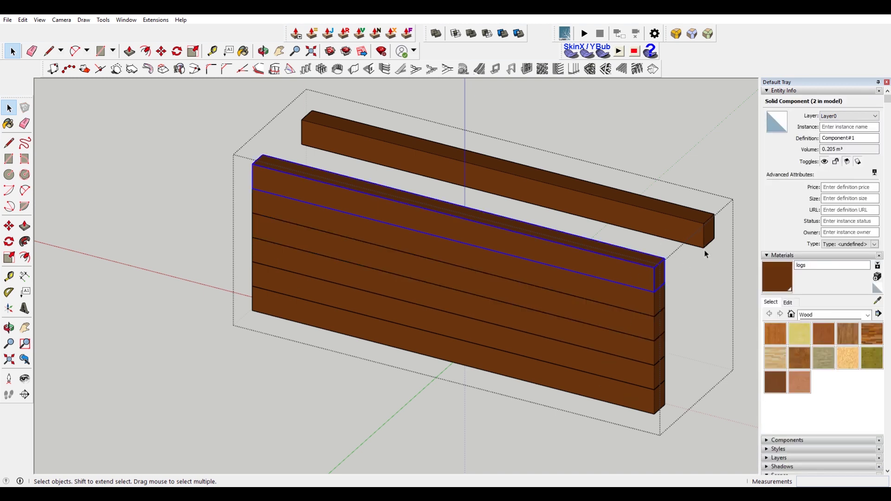
key("ctrl+z")
left_click(724, 282)
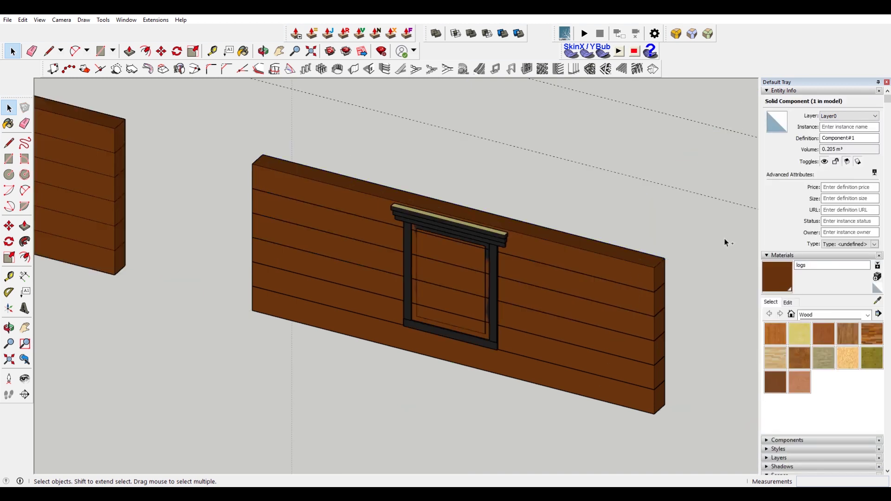
Reopen the wall group and make the four log groups between the top and bottom logs unique
left_click(553, 254)
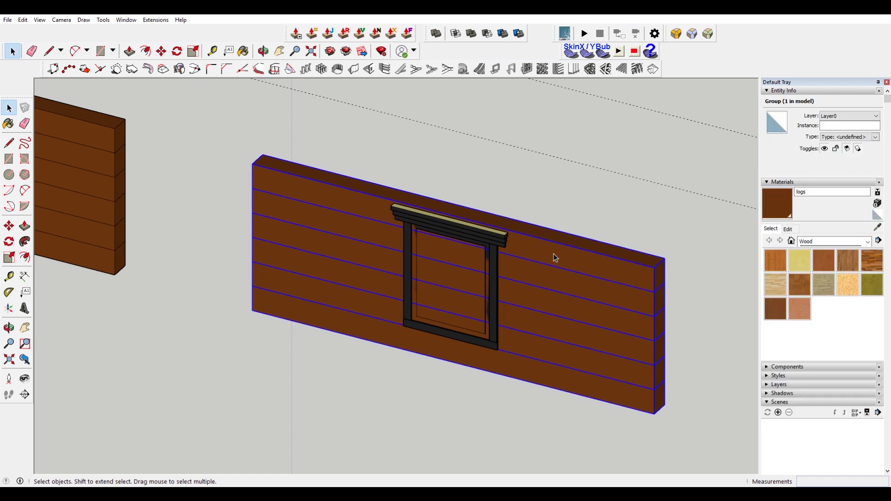
double_click(553, 253)
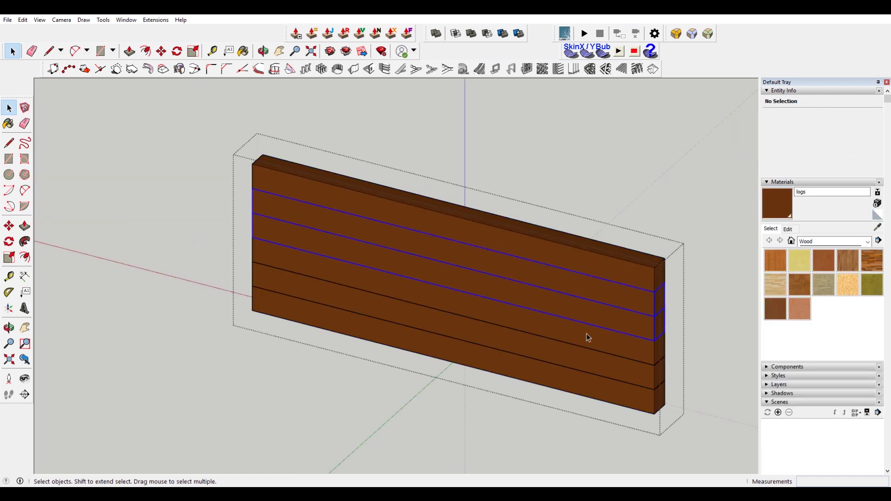
key("Escape")
double_click(573, 358)
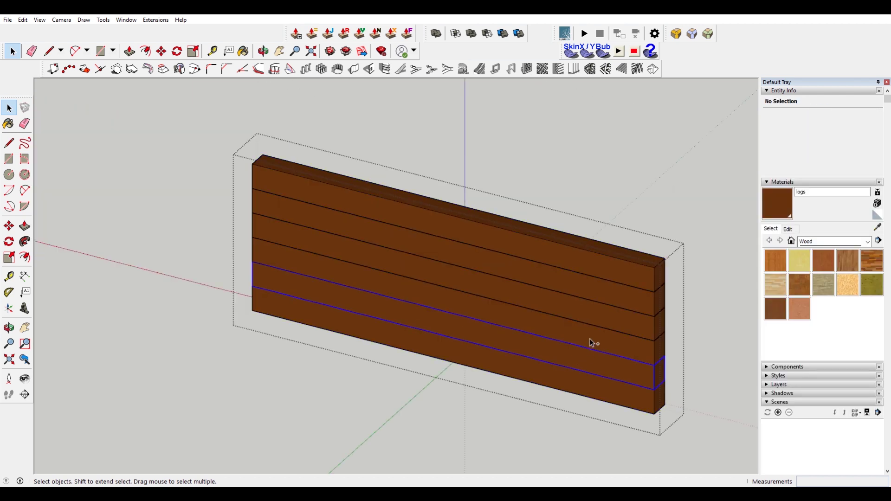
left_click_drag(603, 320, 608, 293)
right_click(609, 294)
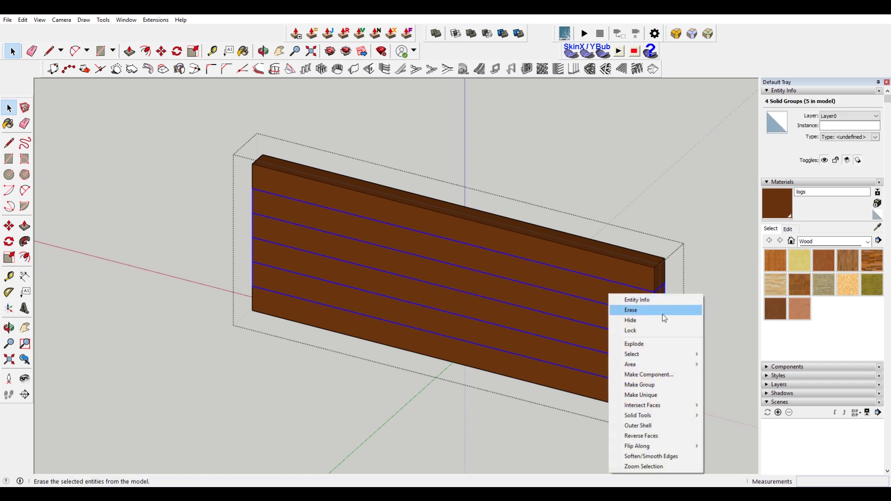
left_click(685, 392)
Edit the second log from the top and draw a rectangle on its face, spanning the window frame's width and the full log height
key("Delete")
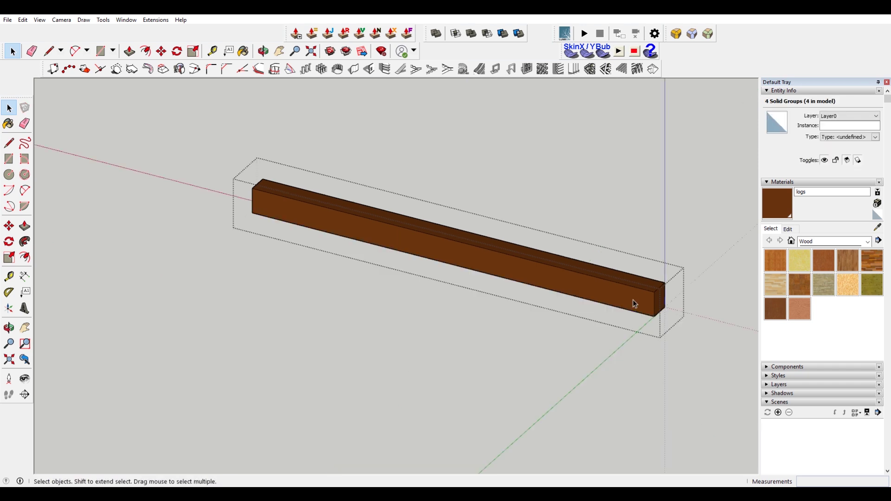
key("Escape")
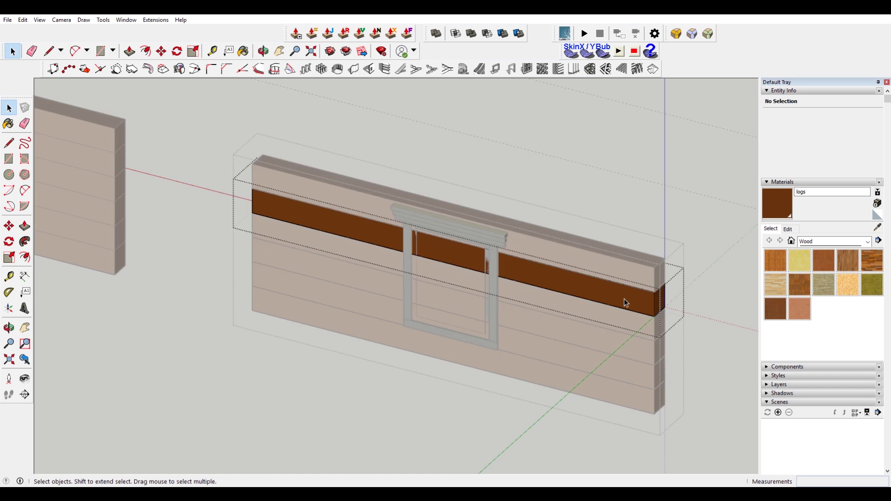
scroll(517, 289, "up", 5)
scroll(481, 229, "up", 3)
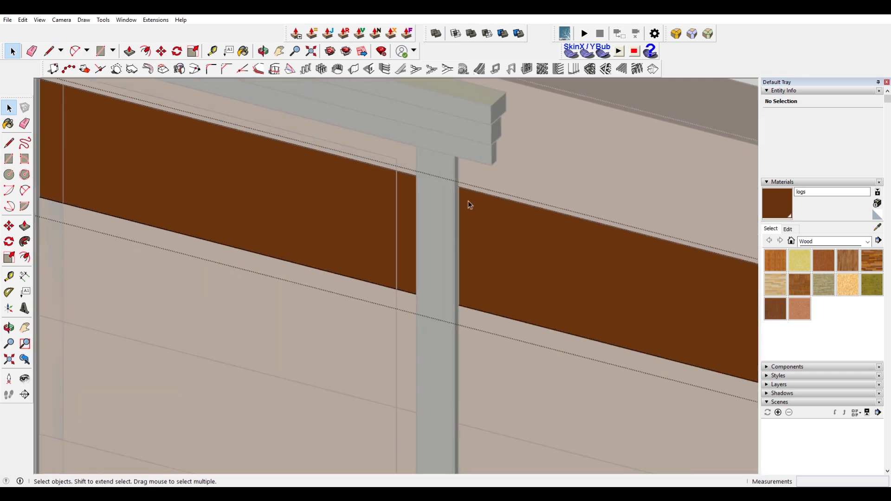
key("r")
left_click(459, 182)
scroll(462, 199, "down", 4)
scroll(548, 214, "down", 2)
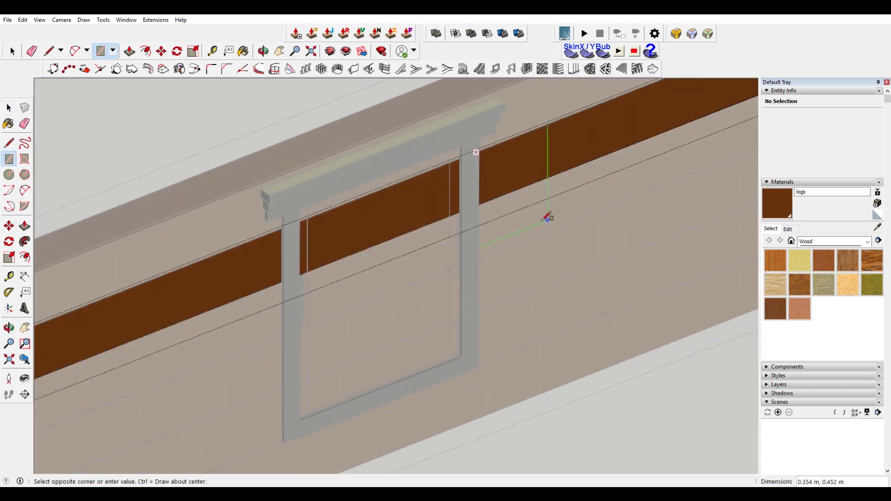
scroll(280, 290, "up", 6)
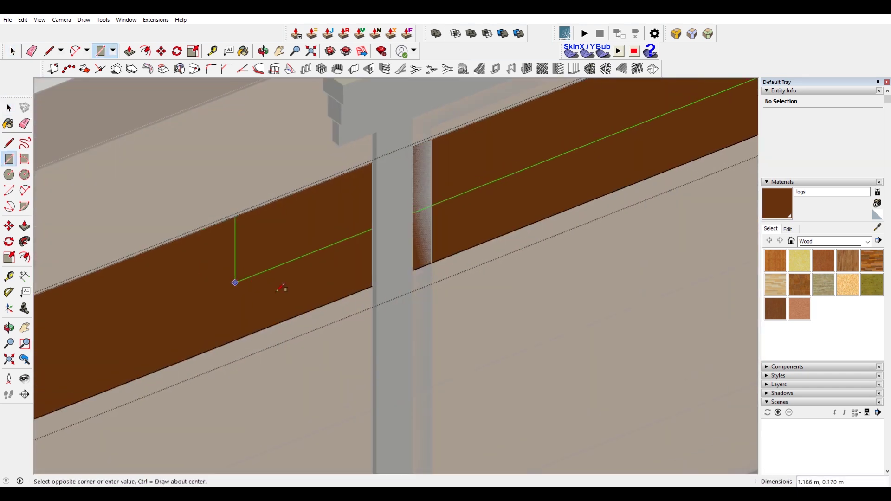
left_click(372, 288)
Push the rectangle through the log's full thickness and remove the leftover edges to open a gap
scroll(374, 288, "down", 4)
middle_click_drag(551, 271, 332, 241)
scroll(348, 239, "down", 3)
key("space")
left_click(374, 238)
left_click(376, 241)
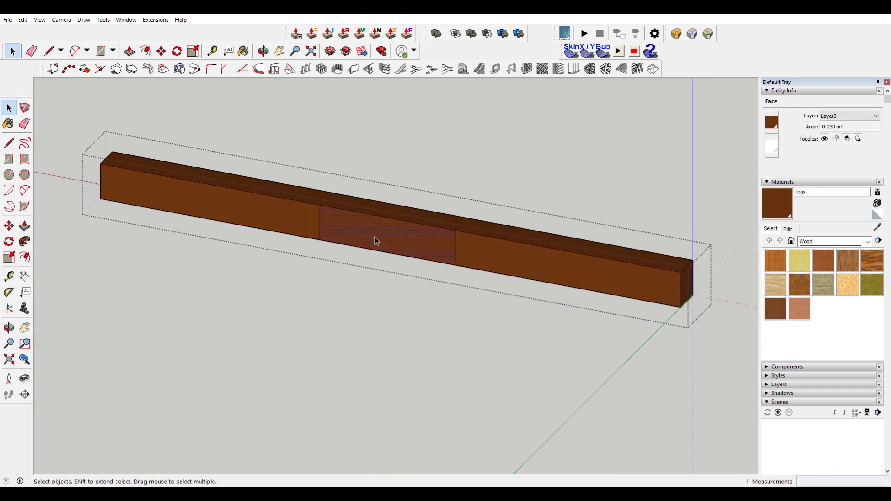
key("p")
left_click(400, 228)
key("space")
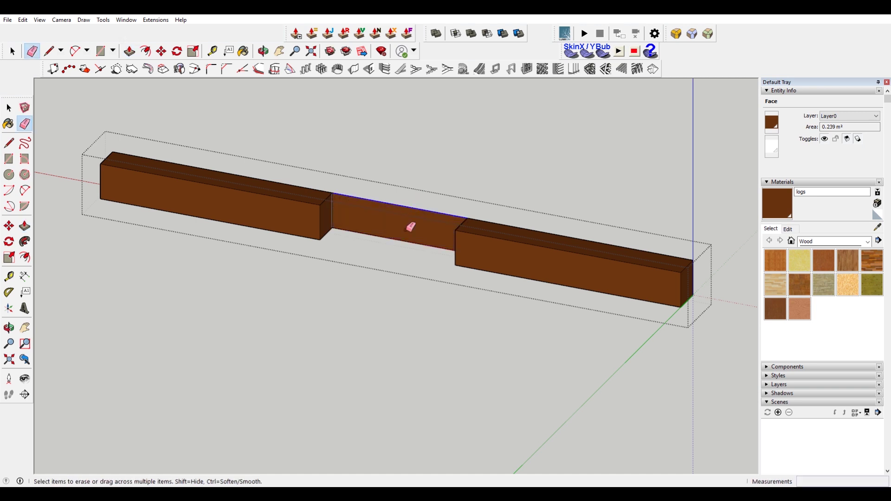
key("Delete")
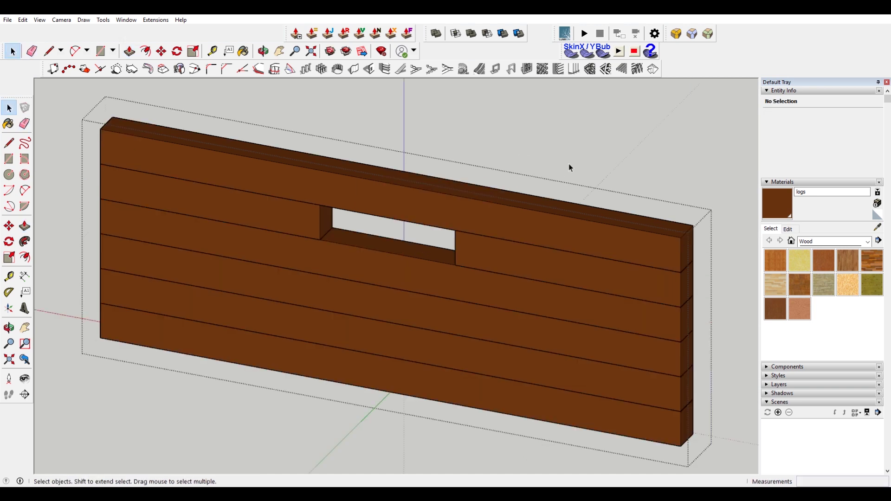
Delete the three uncut logs between the gapped log and the bottom log
scroll(567, 261, "down", 3)
left_click(394, 239)
scroll(534, 260, "up", 3)
middle_click_drag(584, 269, 565, 321)
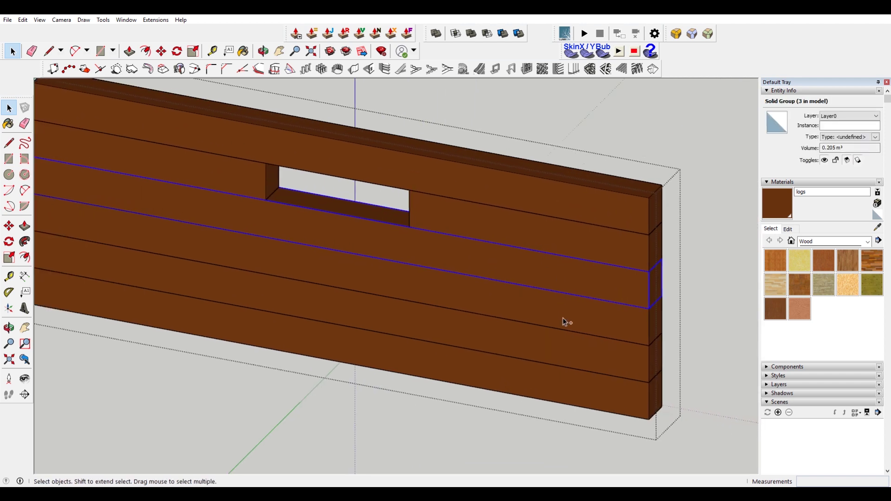
left_click(580, 349, "shift")
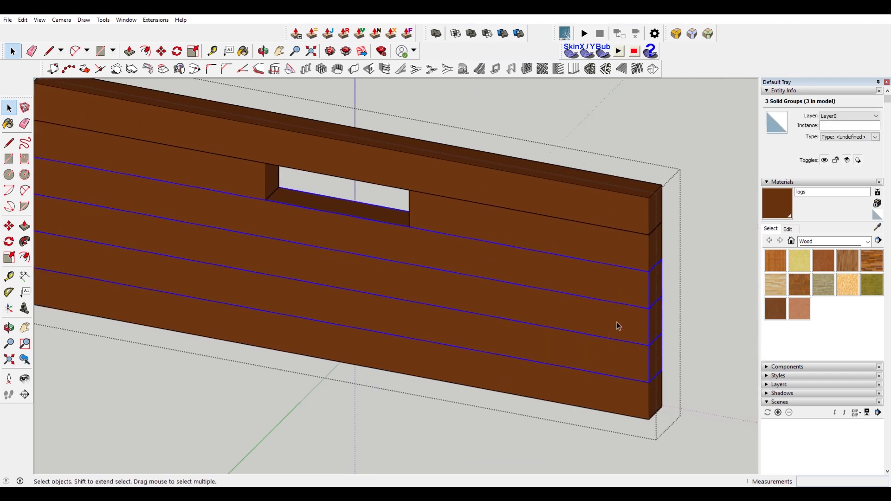
key("Delete")
Make the gapped log a component with the default settings
right_click(530, 236)
left_click(594, 303)
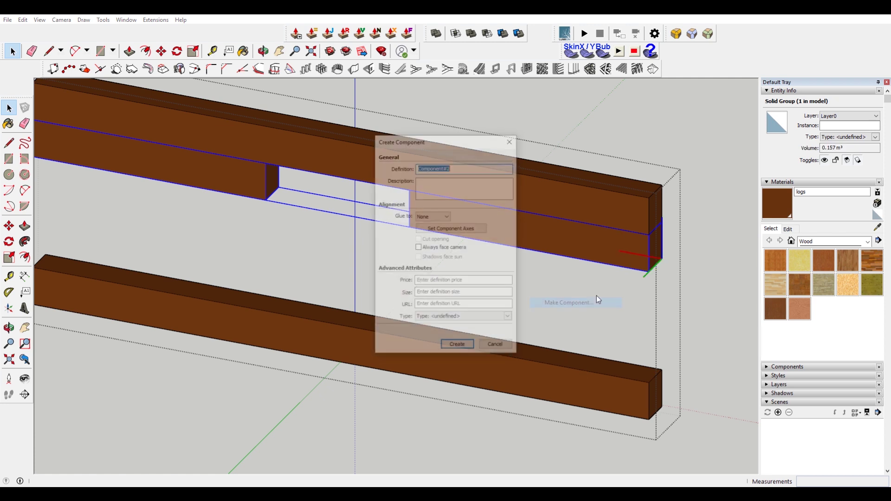
left_click(457, 343)
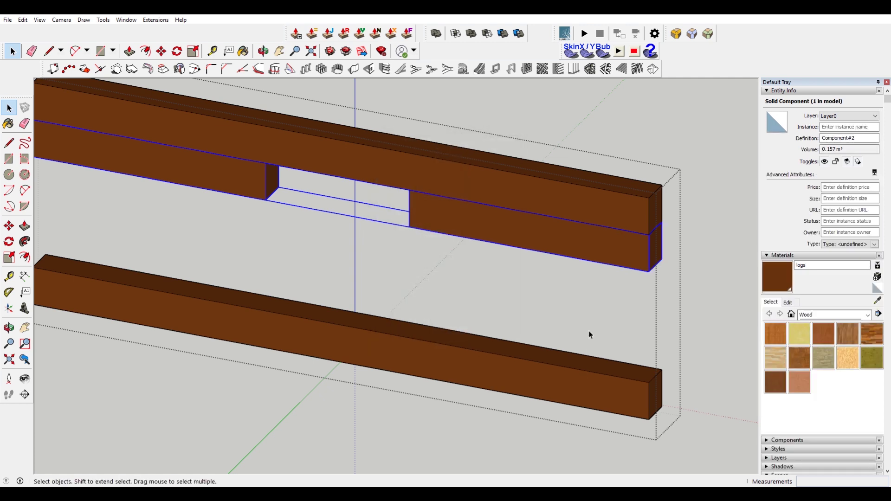
Copy the gapped log component down one log height, repeat it with *3 to fill the wall, and close the group
key("m")
left_click(650, 238)
key("ctrl")
left_click(650, 272)
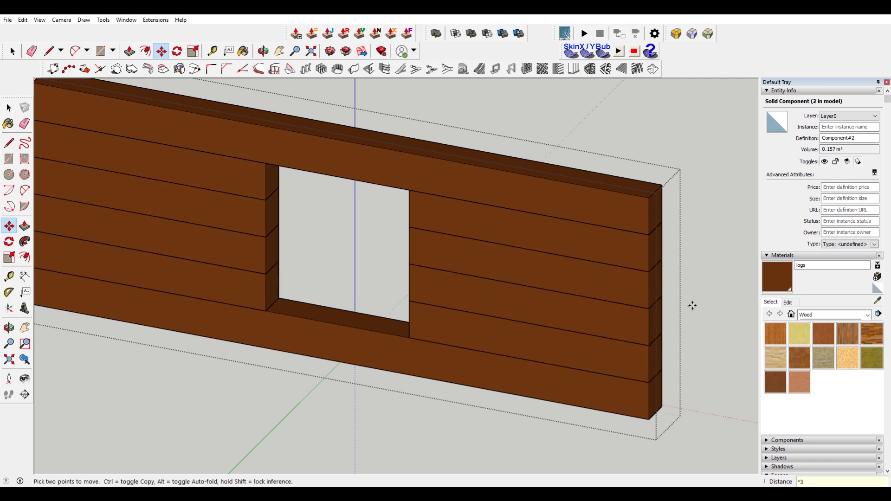
left_click(716, 305)
scroll(664, 205, "down", 5)
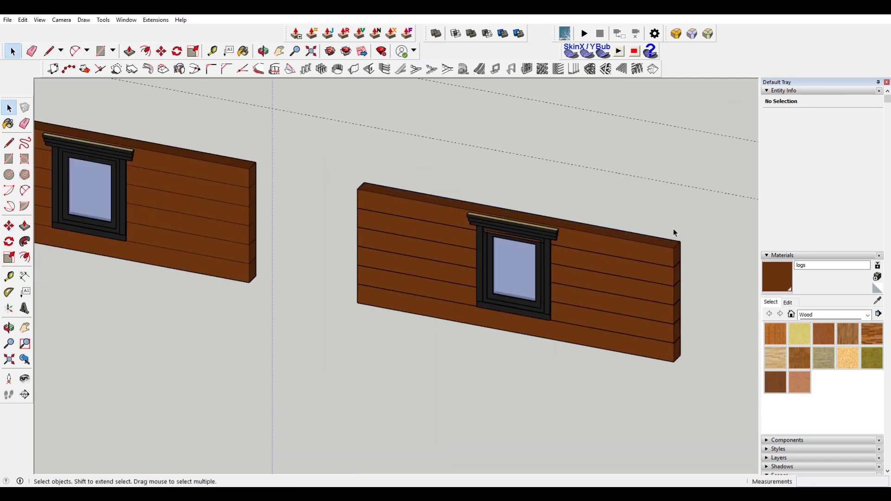
middle_click_drag(673, 228, 439, 256)
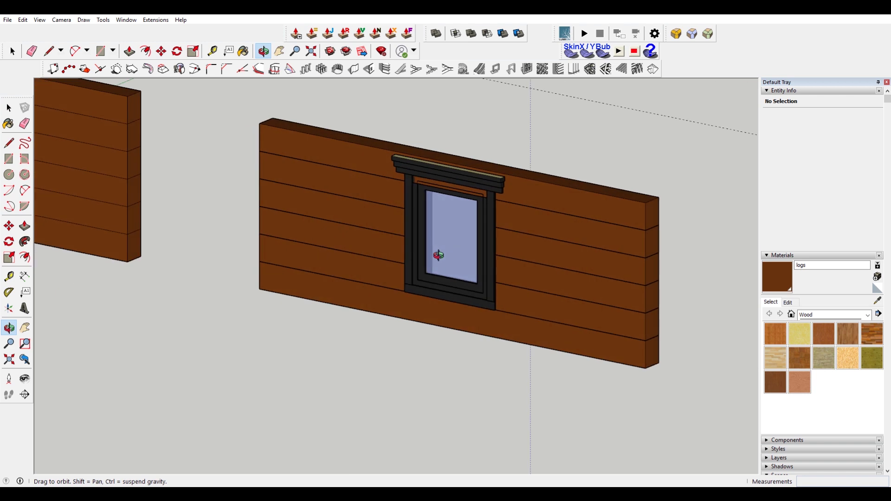
scroll(526, 186, "up", 2)
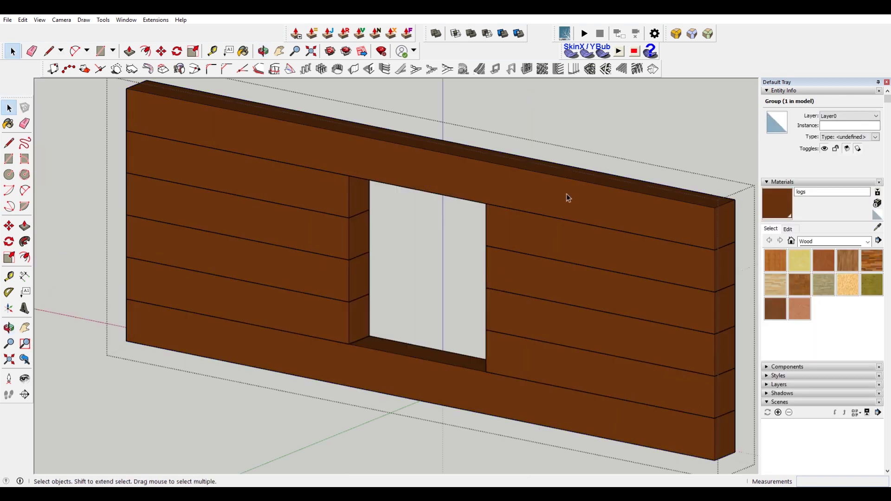
Draw a rectangle on the top log across the window's width, from the log seam up to the underside of the head trim
left_click(442, 207)
scroll(442, 207, "up", 2)
middle_click_drag(442, 207, 503, 193)
key("ctrl+z")
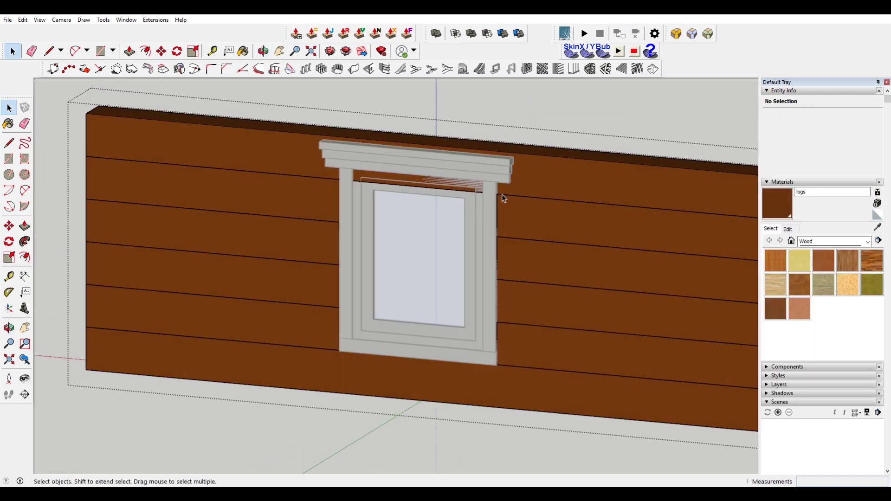
scroll(357, 178, "up", 3)
middle_click_drag(327, 183, 722, 193)
key("r")
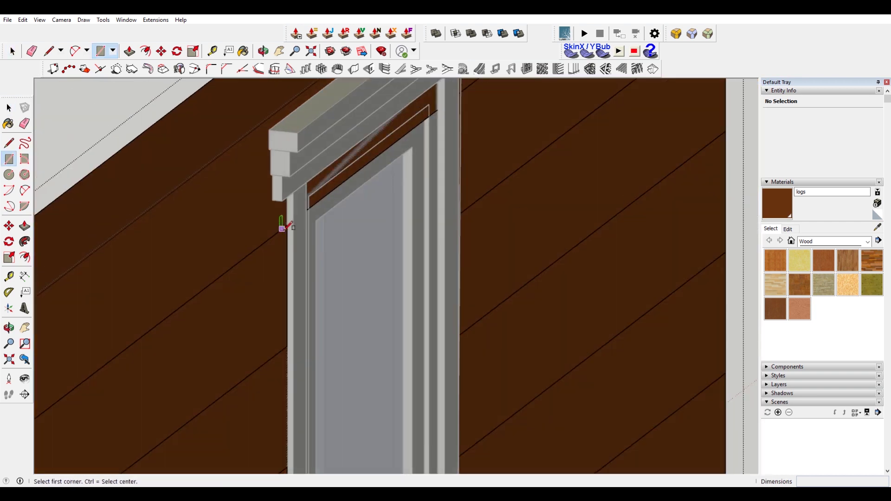
left_click(286, 225)
middle_click_drag(466, 213, 133, 182)
scroll(183, 197, "down", 3)
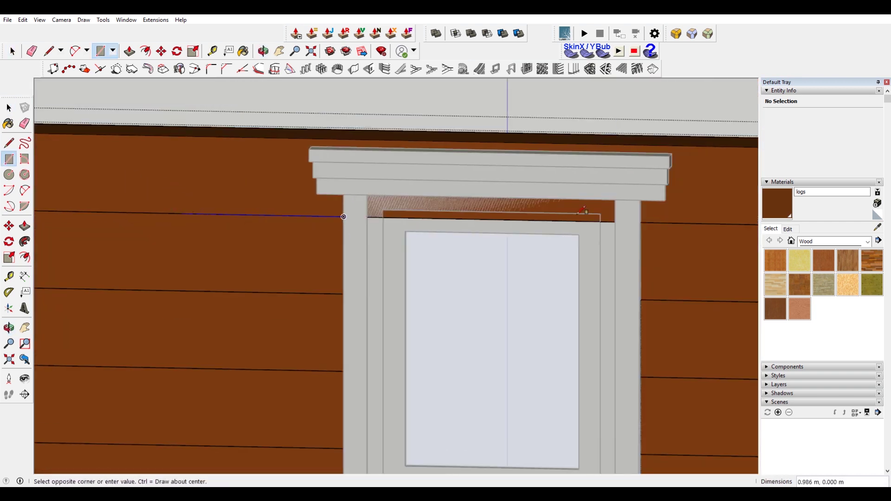
middle_click_drag(617, 199, 428, 183)
scroll(468, 210, "up", 5)
middle_click_drag(512, 205, 523, 175)
left_click(522, 175)
middle_click_drag(423, 213, 508, 245)
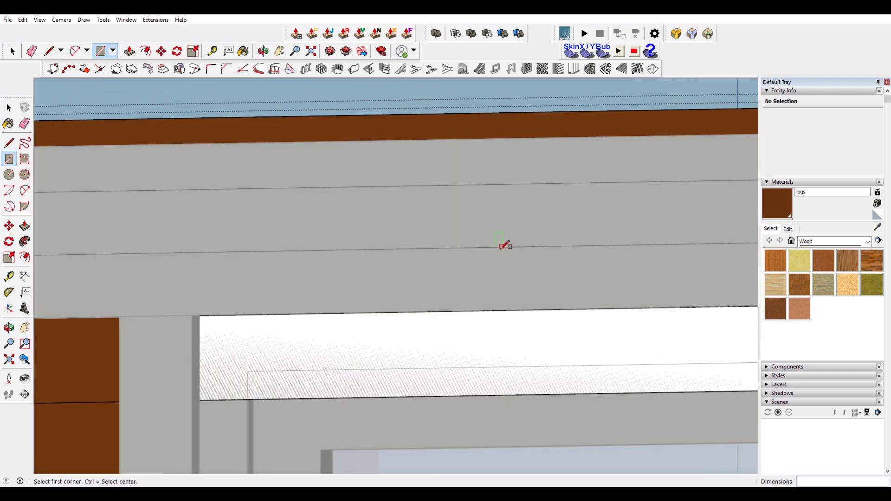
Try to push the rectangle through the top log, then undo the stray erasure
scroll(458, 272, "down", 3)
key("space")
key("i")
middle_click_drag(461, 283, 447, 297)
key("p")
left_click(461, 292)
scroll(461, 292, "down", 5)
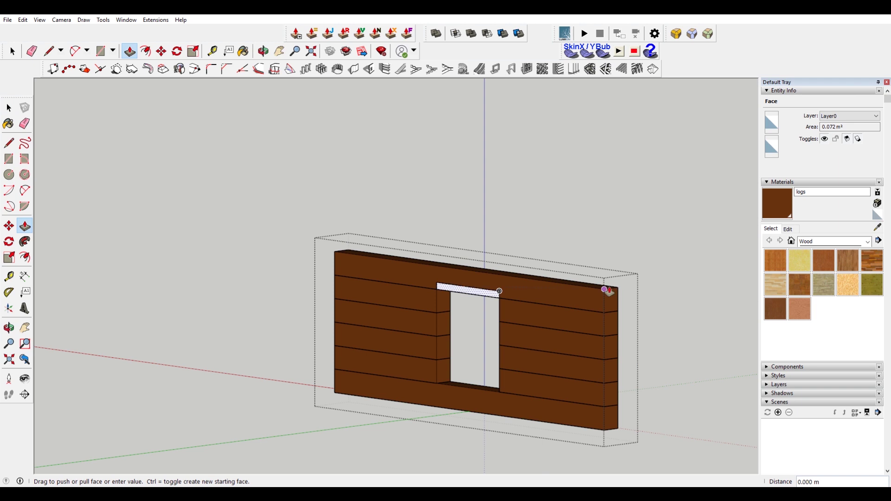
middle_click_drag(606, 290, 593, 346)
left_click(582, 337)
scroll(450, 332, "up", 3)
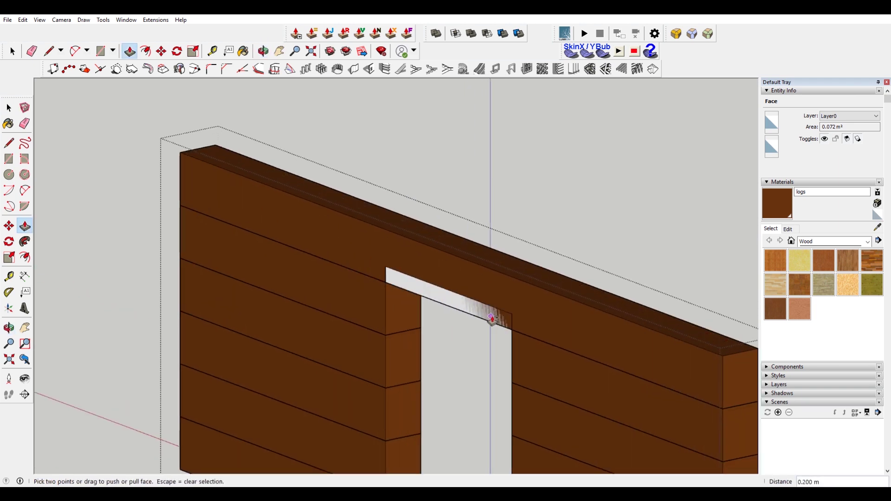
left_click(483, 318)
left_click(611, 322)
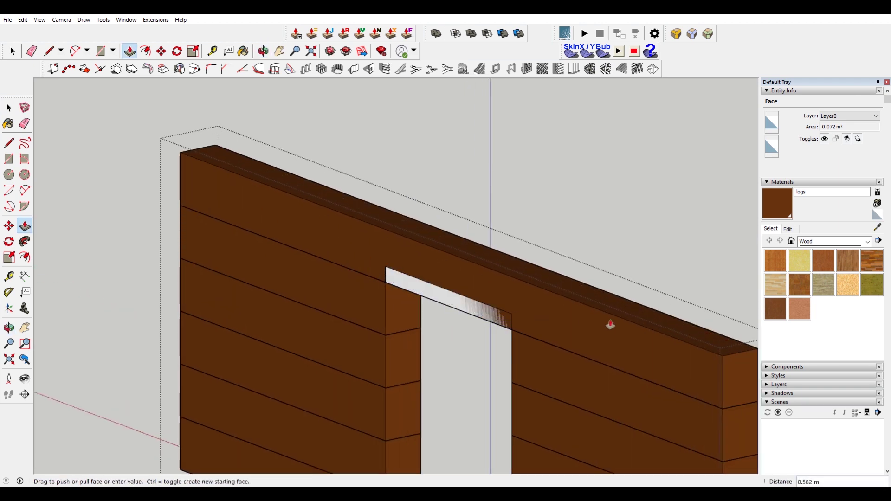
scroll(557, 316, "down", 5)
key("e")
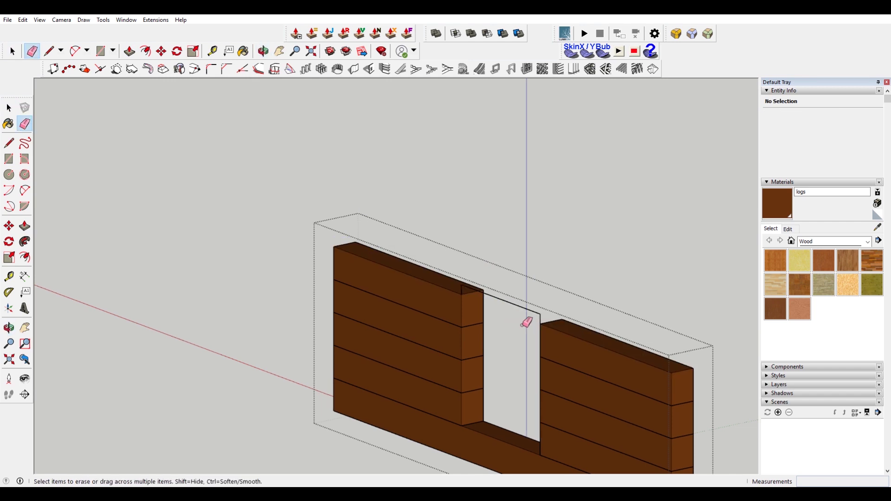
key("ctrl+z")
Cut the rectangle out of the wall group and paste it in place inside the top log
key("space")
left_click(494, 304)
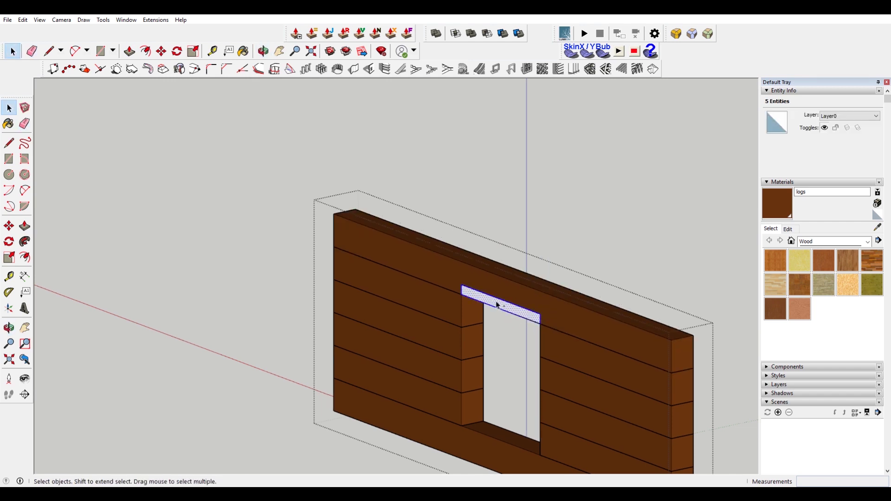
key("Delete")
double_click(581, 312)
left_click(454, 237)
left_click(23, 20)
left_click(71, 84)
scroll(510, 316, "up", 2)
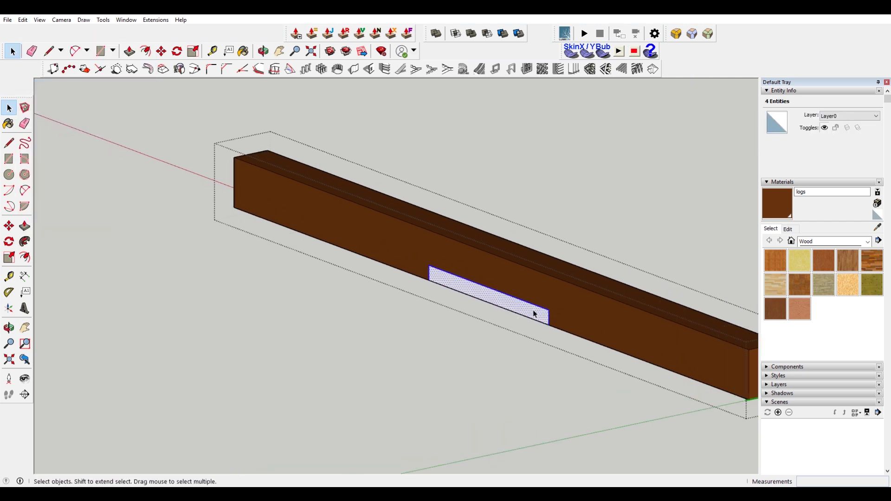
Push the pasted rectangle 0.200 m through the top log to cut the notch, and close the log
key("p")
left_click(533, 315)
scroll(580, 311, "down", 3)
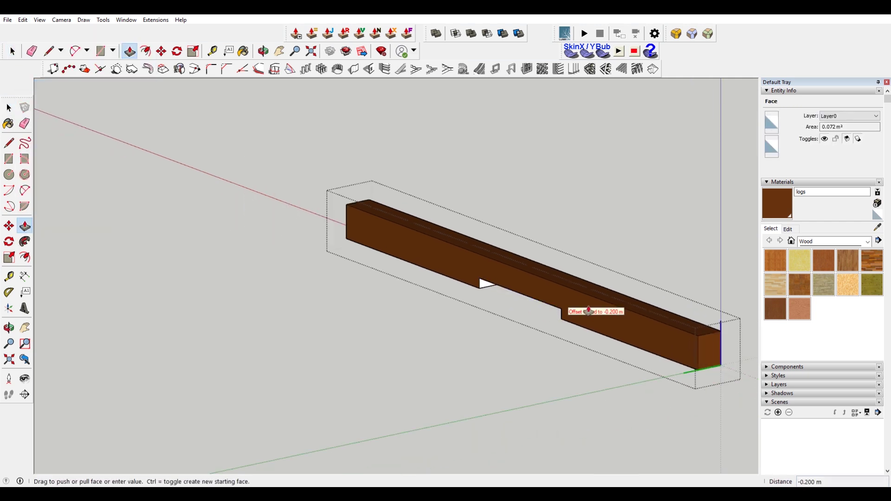
left_click(688, 328)
key("space")
key("Escape")
Examine the finished window walls and the uncut rounded-log wall beside them
scroll(604, 318, "up", 4)
middle_click_drag(564, 317, 566, 181)
scroll(511, 254, "down", 8)
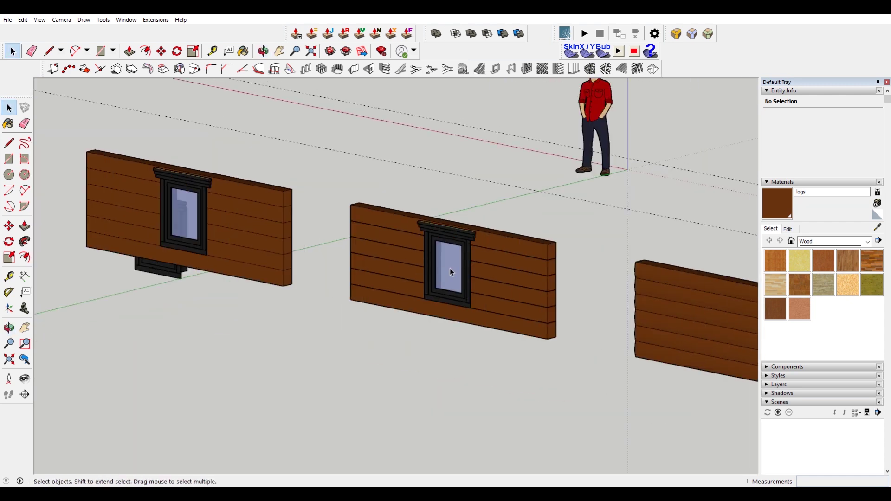
scroll(451, 268, "down", 5)
middle_click_drag(675, 298, 671, 348)
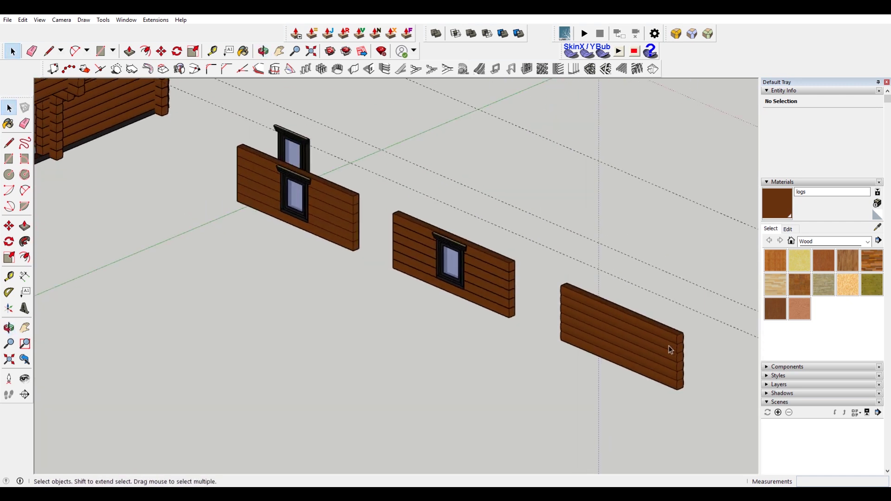
scroll(673, 345, "up", 5)
left_click(678, 340)
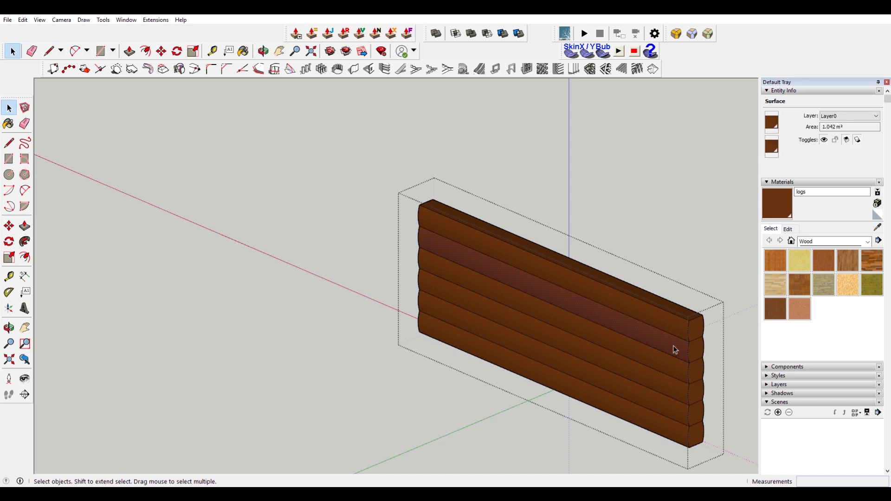
key("Escape")
scroll(653, 249, "down", 2)
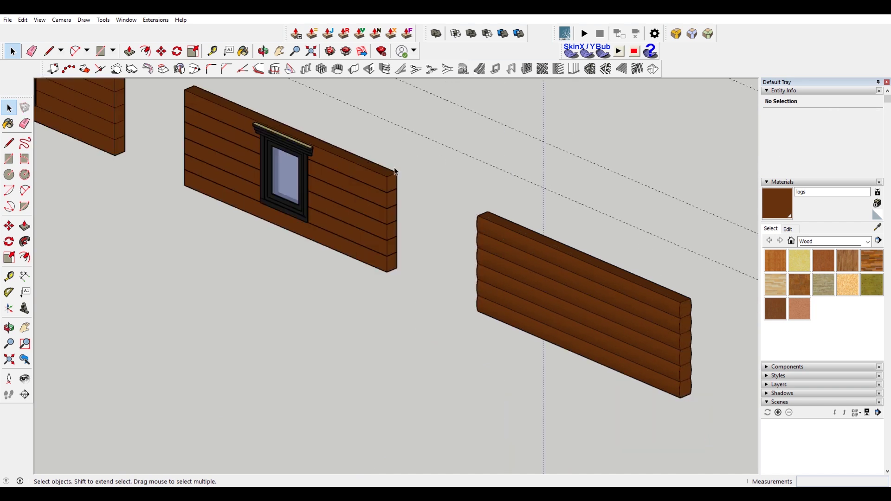
Inspect how the two flat-log walls with windows are built, opening their groups and selecting the individual logs
left_click(378, 188)
scroll(346, 175, "down", 2)
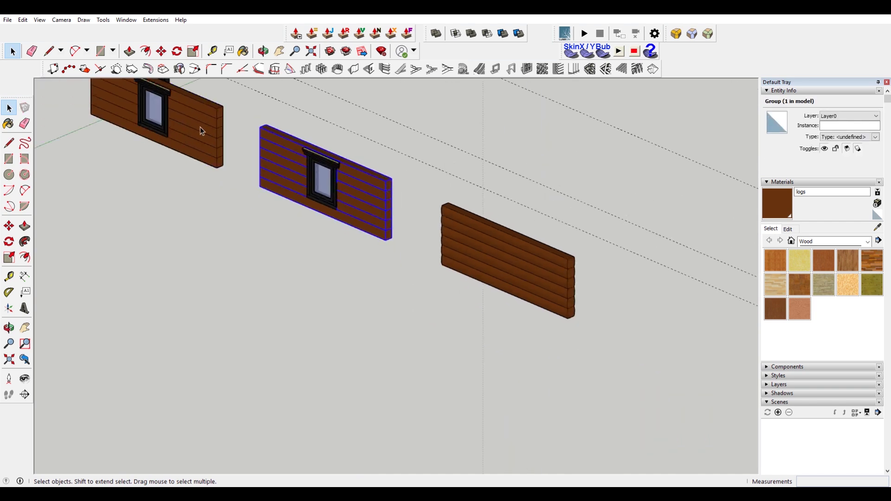
scroll(204, 118, "up", 3)
double_click(205, 114)
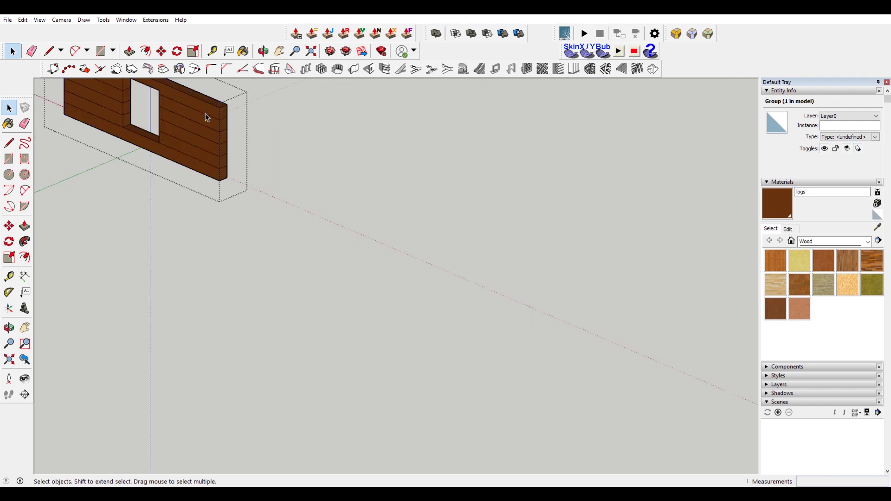
scroll(231, 228, "down", 2)
left_click(427, 185)
scroll(377, 210, "up", 2)
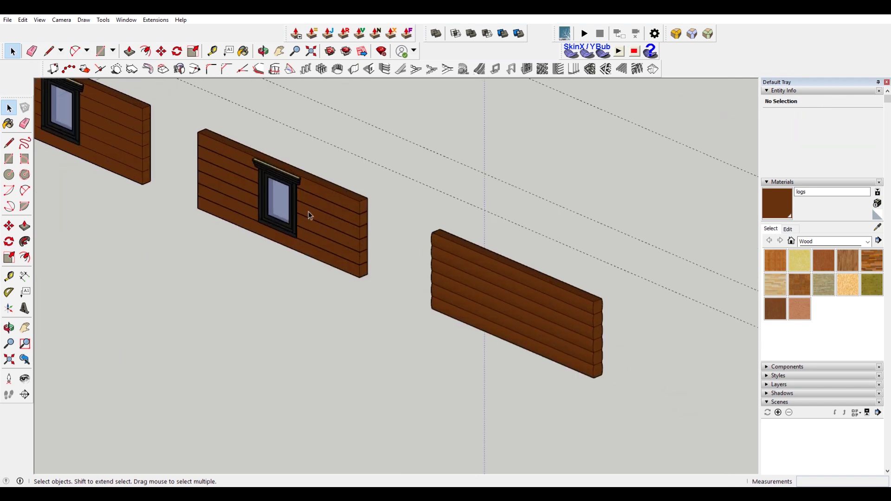
scroll(314, 211, "up", 3)
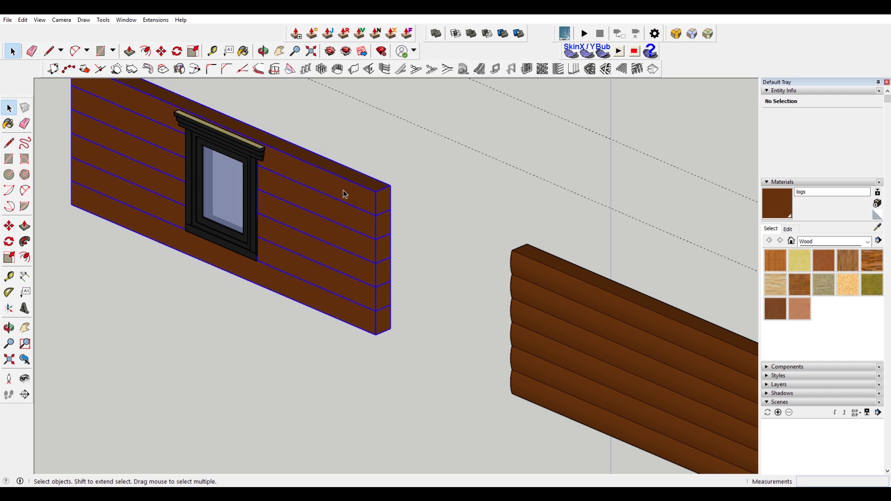
double_click(347, 195)
left_click(349, 197)
left_click(352, 232)
left_click(502, 182)
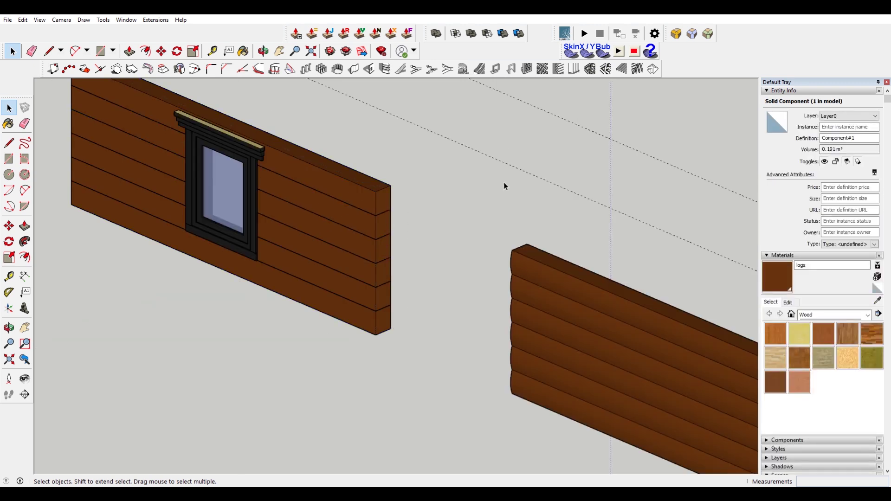
Select the rounded-log wall and examine its curved log profile against the flat-log wall
scroll(503, 182, "down", 2)
scroll(413, 184, "up", 2)
scroll(418, 203, "down", 4)
scroll(515, 258, "up", 3)
left_click(524, 261)
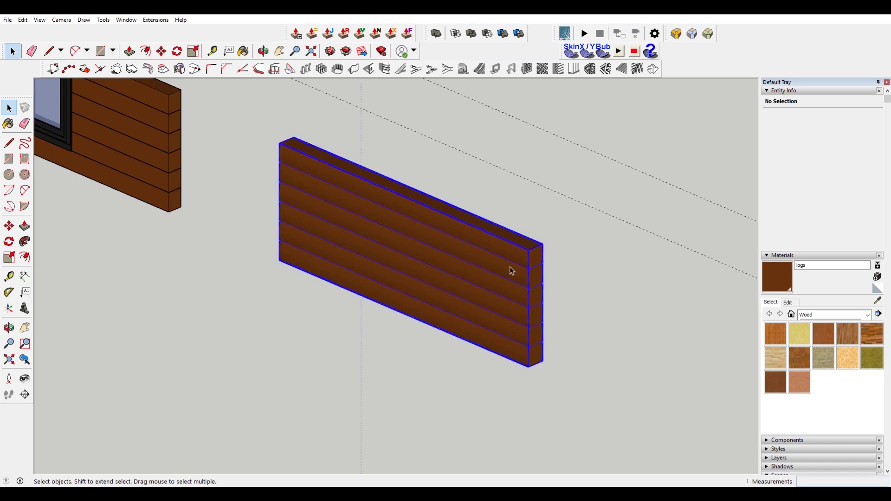
scroll(520, 265, "up", 4)
scroll(538, 274, "down", 6)
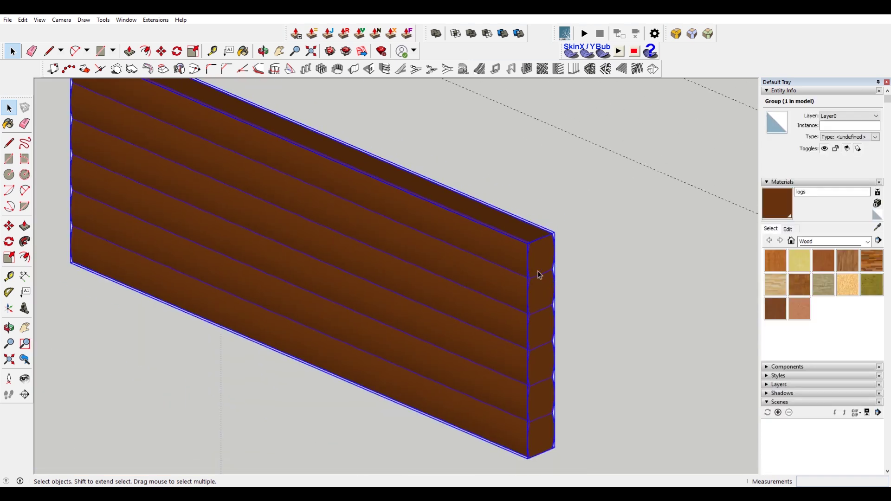
scroll(427, 236, "up", 2)
scroll(427, 236, "up", 4)
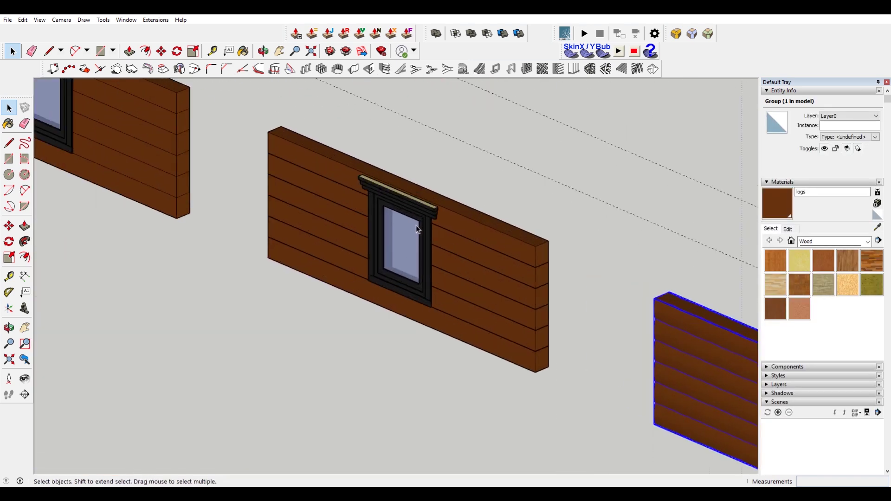
Copy the window from the middle wall to the rounded-log wall, using the walls' matching upper end corners as reference points
left_click(422, 225)
key("m")
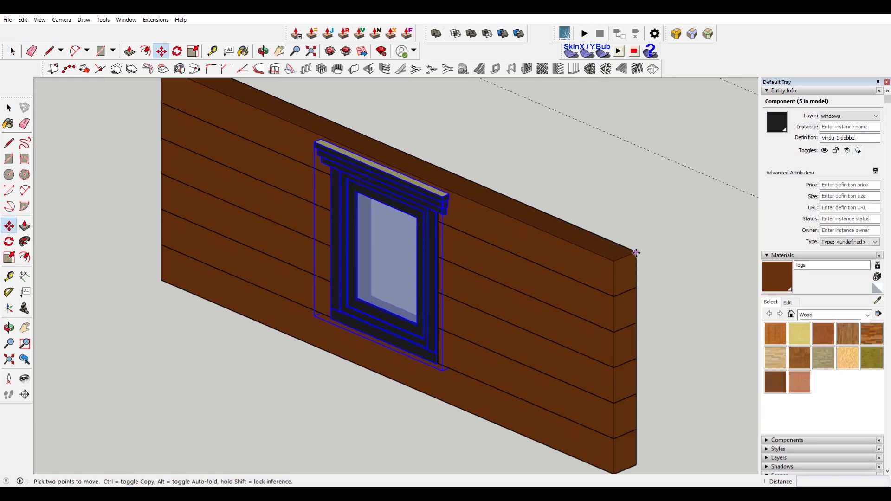
left_click(636, 253)
key("ctrl")
scroll(636, 254, "down", 7)
middle_click_drag(653, 255, 447, 235, "shift")
scroll(549, 294, "up", 7)
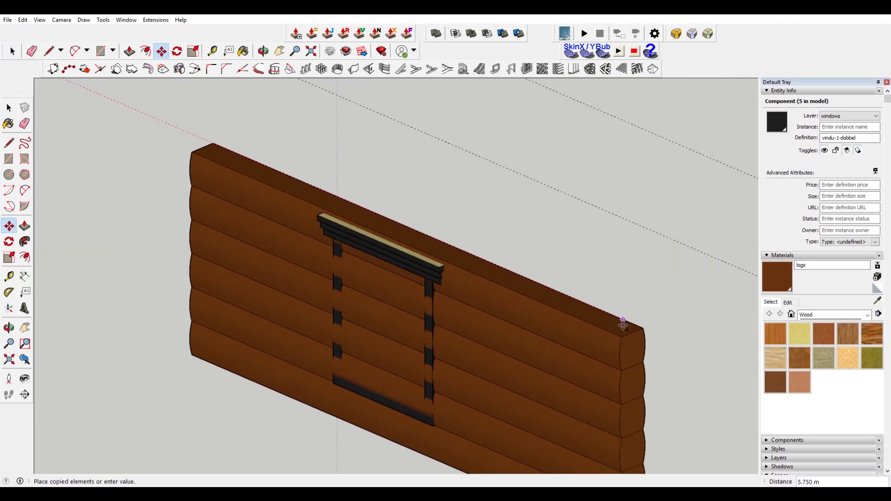
left_click(643, 327)
key("space")
scroll(520, 270, "down", 5)
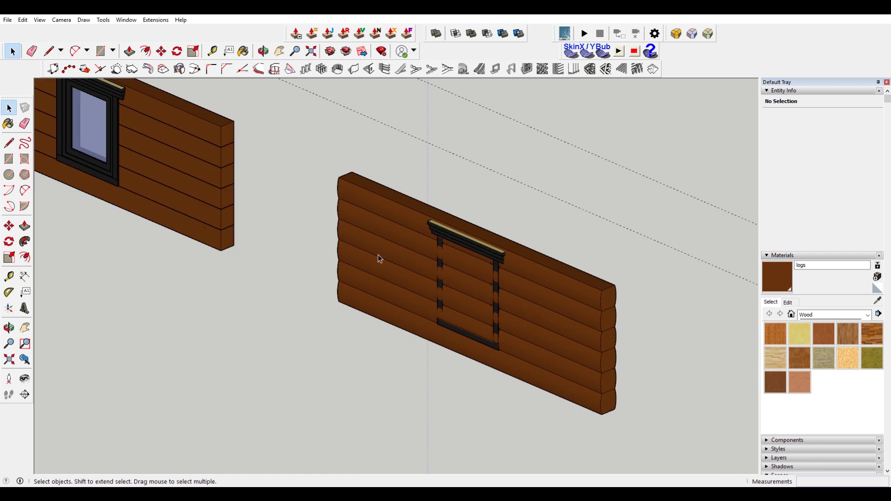
Draw a rectangle about 0.955 by 1.075 m over the window on the rounded-log wall, from the sill corner to beneath the head trim
scroll(602, 395, "up", 8)
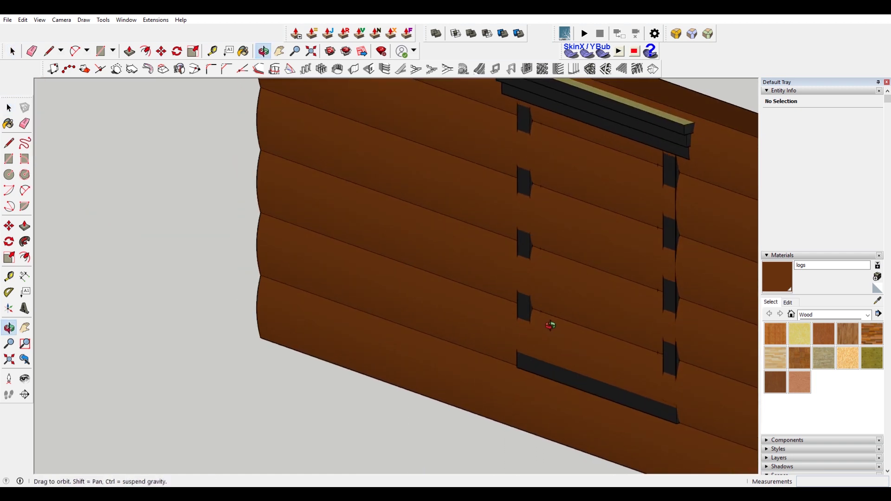
key("r")
left_click(525, 355)
scroll(523, 350, "down", 3)
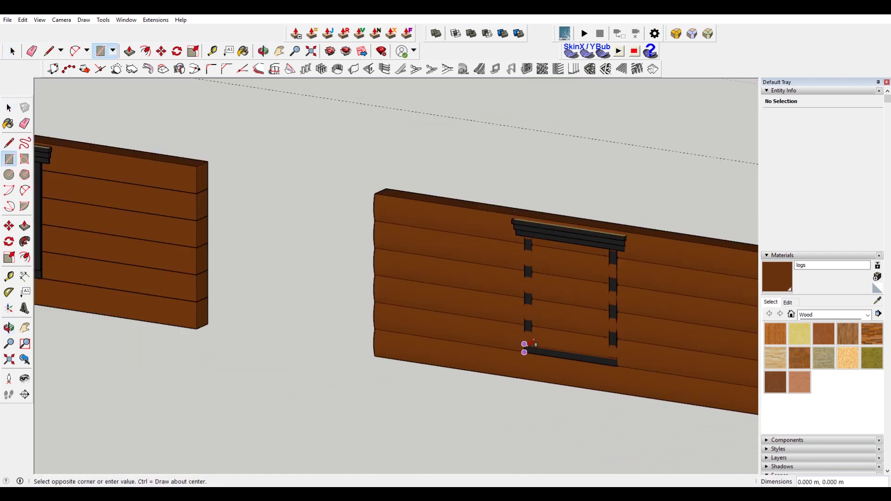
scroll(639, 257, "up", 6)
scroll(588, 249, "down", 4)
scroll(605, 267, "up", 8)
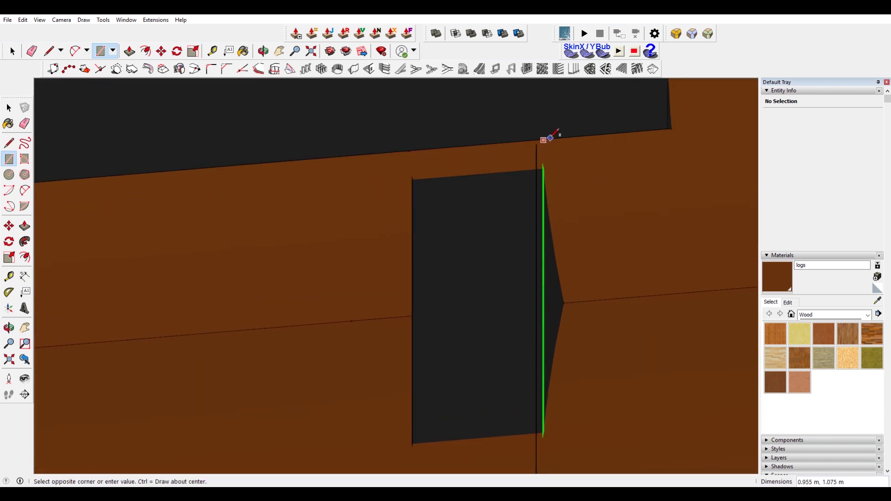
left_click(544, 139)
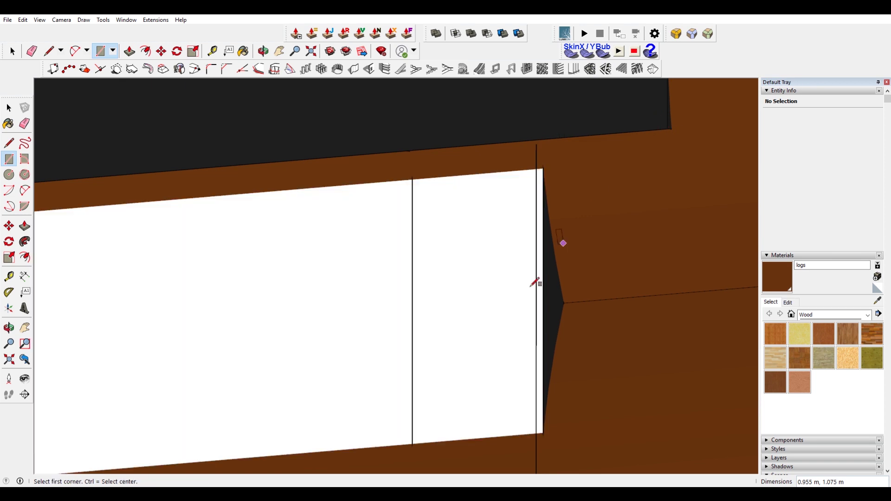
Make the rectangle over the rounded-log wall's window, with its edges, a group
scroll(603, 193, "down", 5)
scroll(507, 304, "down", 5)
key("space")
left_click(450, 294)
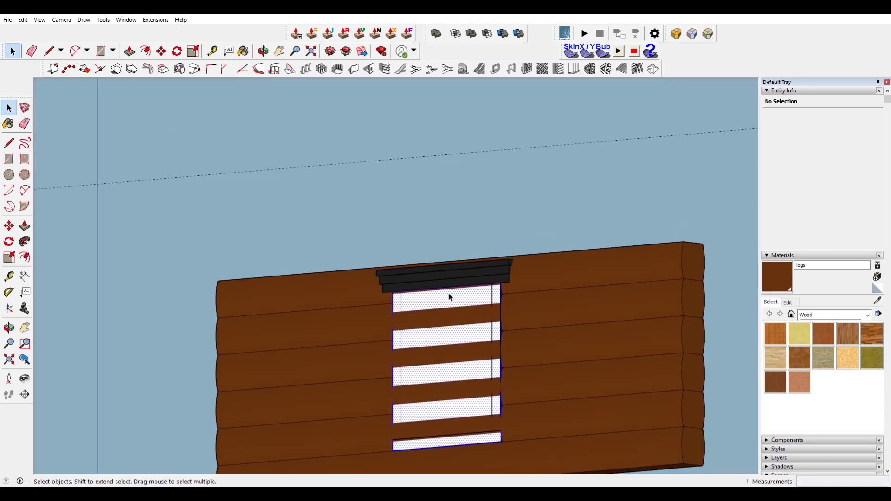
right_click(449, 295)
left_click(480, 374)
Extrude the grouped rectangle in both directions into a box that passes well through the front and back of the wall
double_click(461, 294)
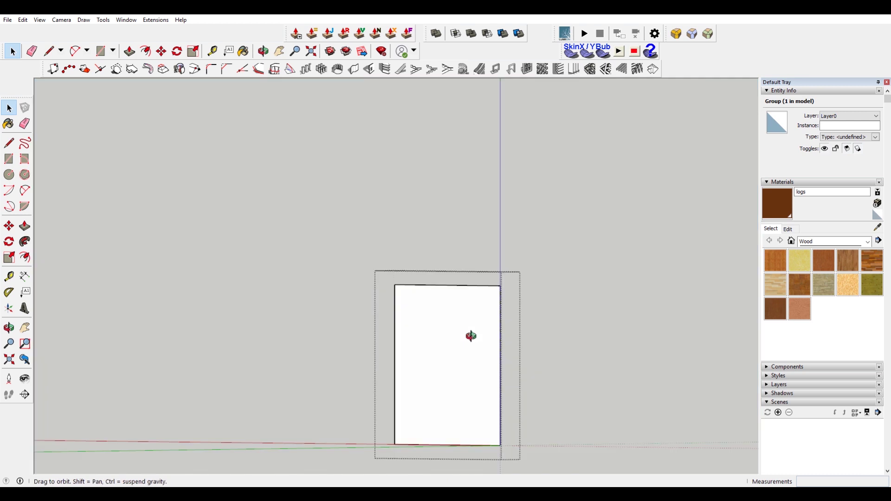
key("p")
left_click_drag(459, 347, 422, 354)
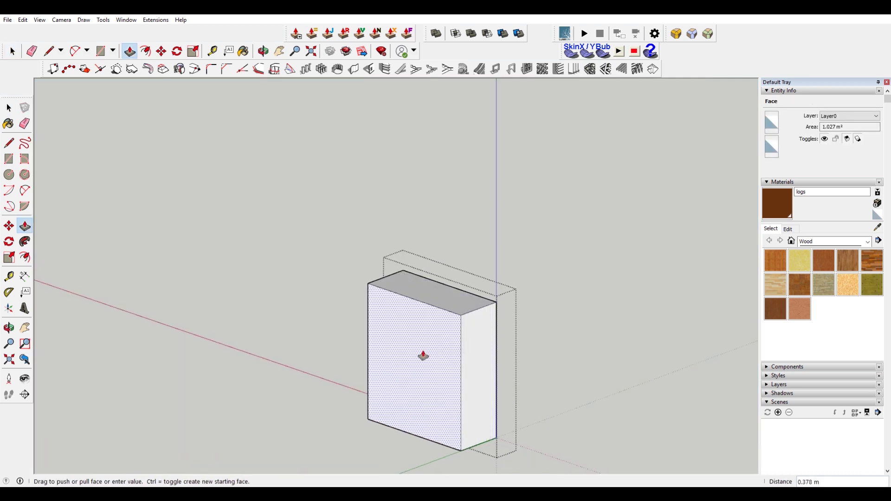
middle_click_drag(422, 354, 358, 348)
left_click_drag(364, 352, 569, 364)
middle_click_drag(354, 325, 653, 307)
Leave the box group and cut the whole box from the model so it can be pasted in place
key("space")
left_click(500, 160)
scroll(474, 299, "down", 2)
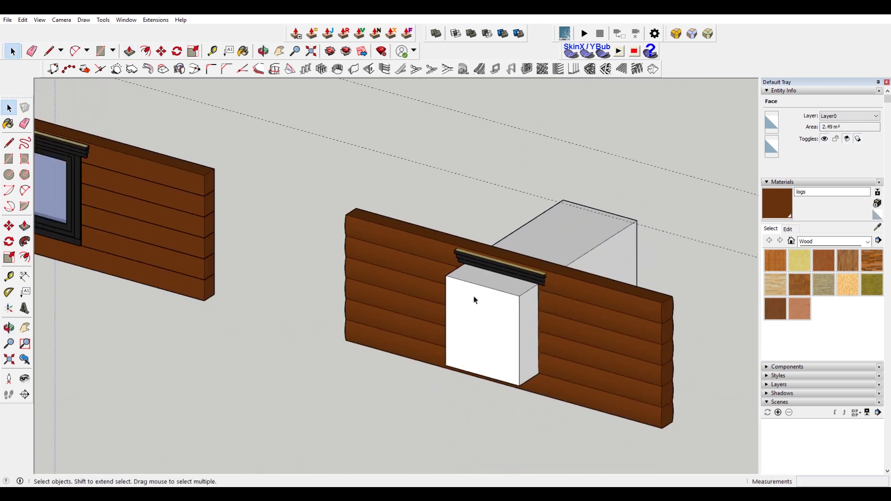
middle_click_drag(474, 300, 499, 296)
left_click(649, 321)
left_click(512, 307)
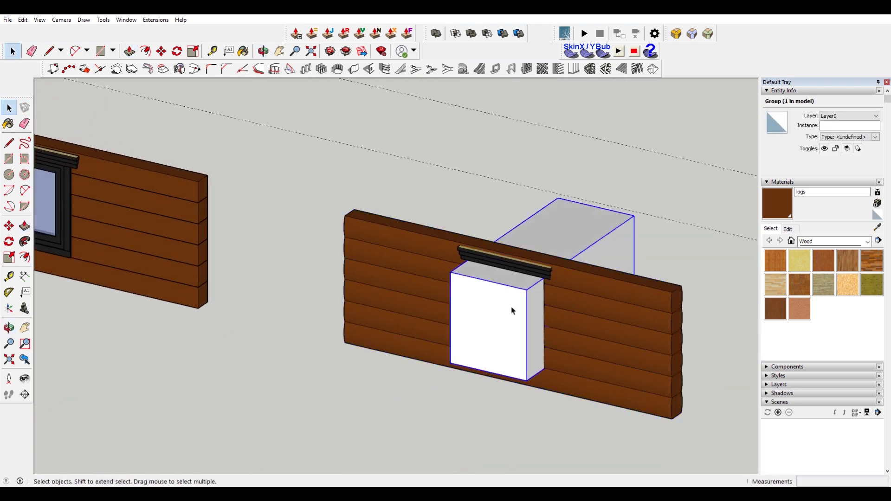
key("Delete")
Try pasting the box in place inside the rounded-log wall group and select all the wall's connected geometry
left_click(599, 286)
double_click(598, 283)
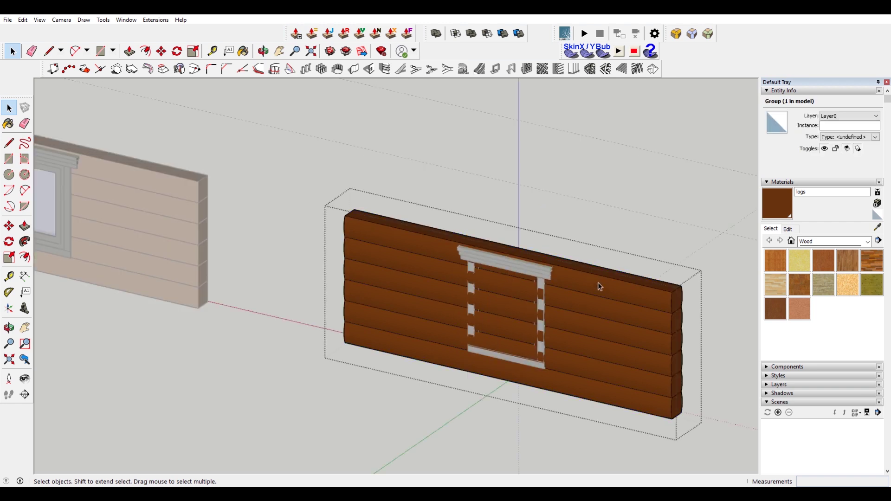
key("h")
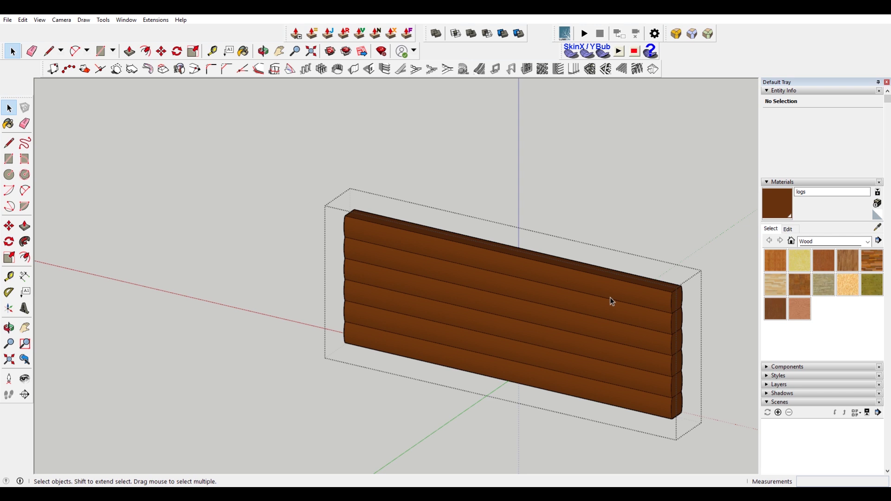
left_click(23, 20)
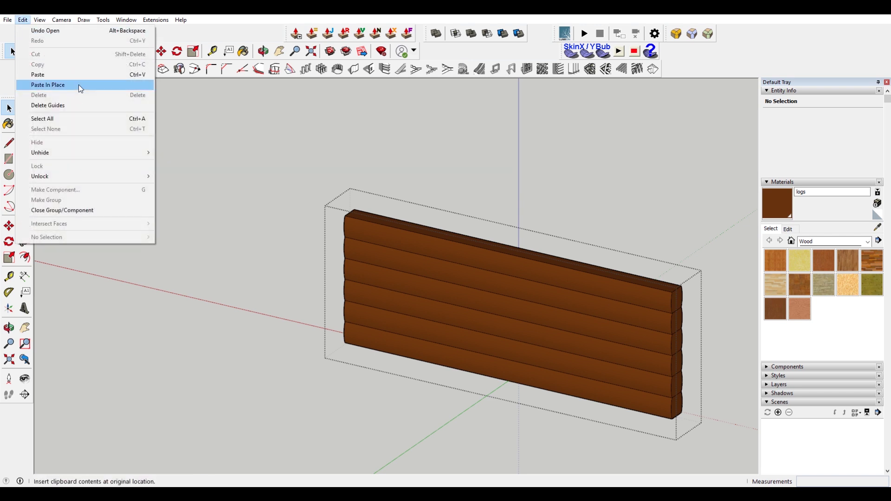
left_click(79, 84)
left_click(634, 296)
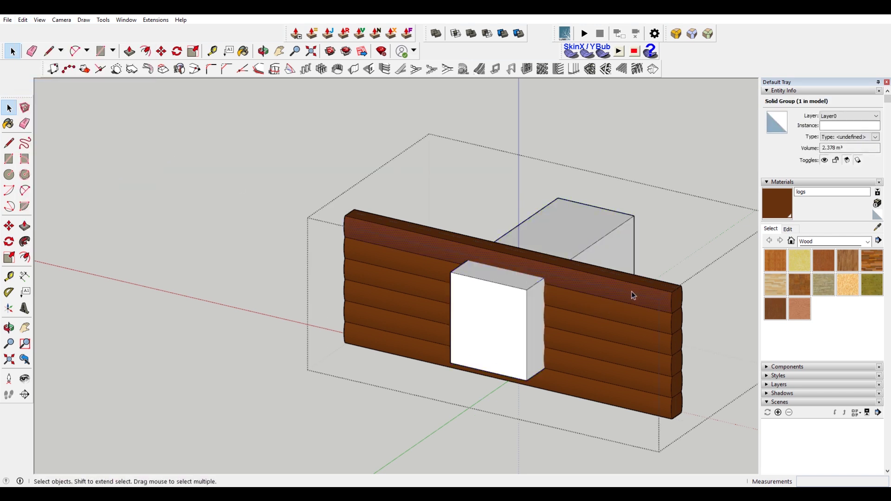
triple_click(633, 296)
right_click(634, 296)
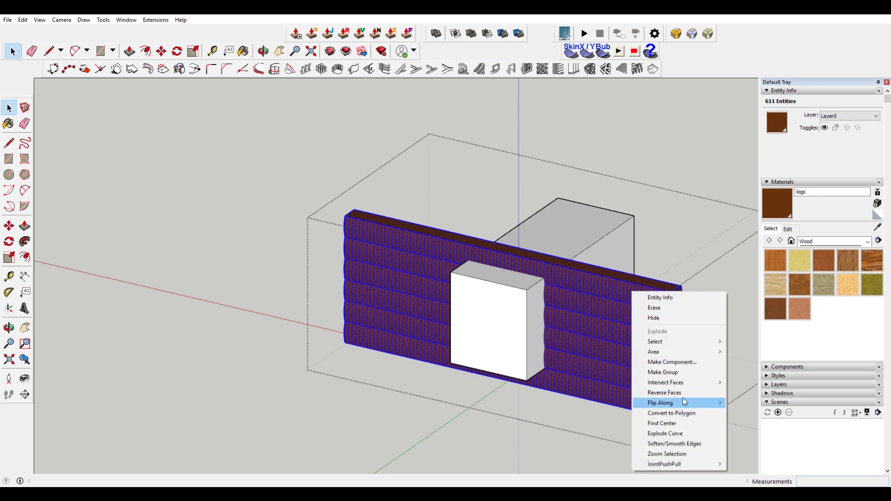
Undo the paste inside the wall group and paste the box in place outside it as a separate group
left_click(692, 237)
key("ctrl+z")
left_click(692, 237)
left_click(640, 292)
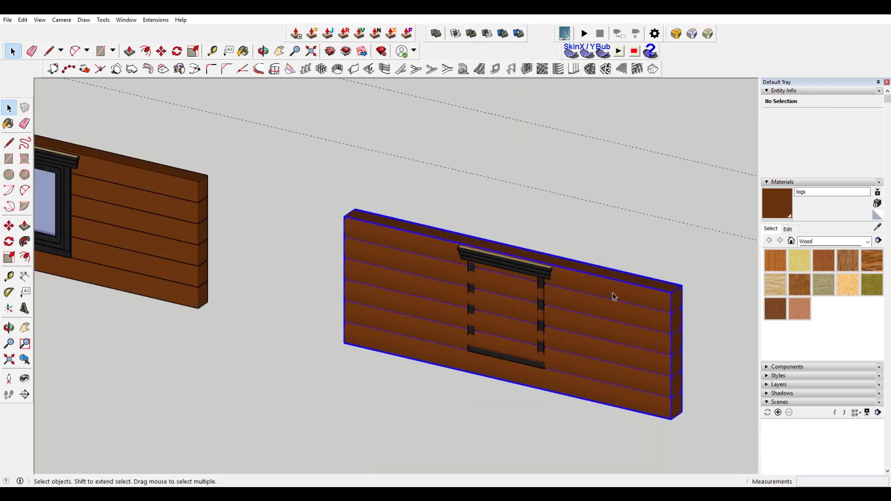
left_click(22, 19)
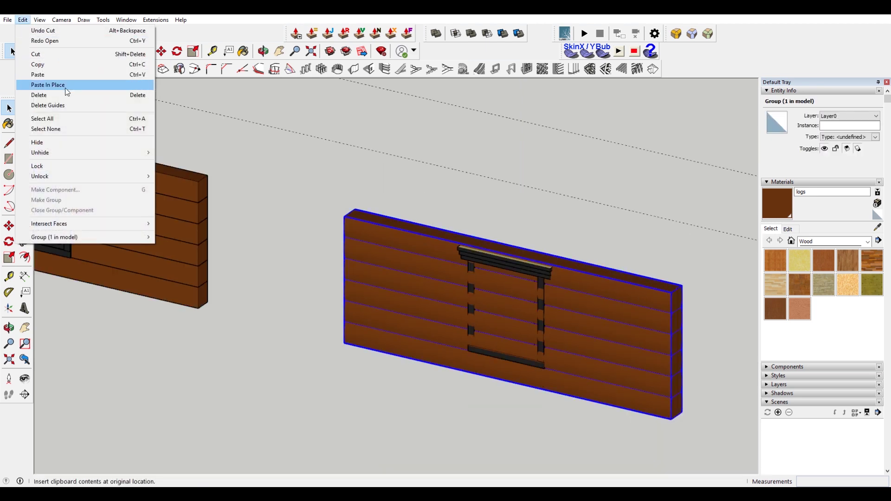
left_click(65, 85)
left_click(423, 250)
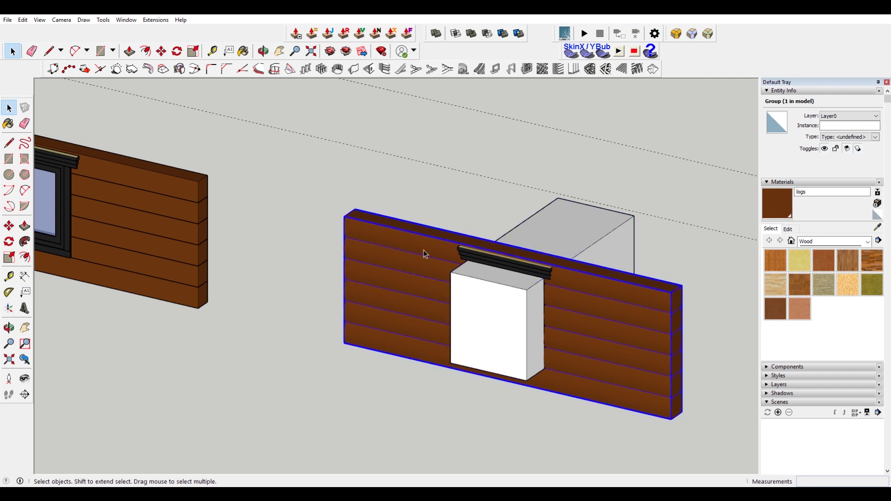
Inspect the rounded-log wall group by selecting all geometry inside it and then the whole group
double_click(657, 297)
key("ctrl+a")
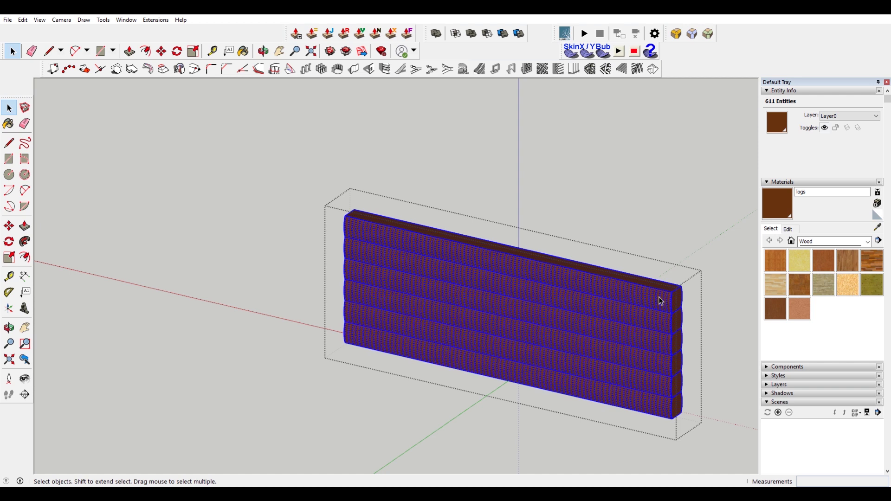
left_click(709, 222)
left_click(660, 294)
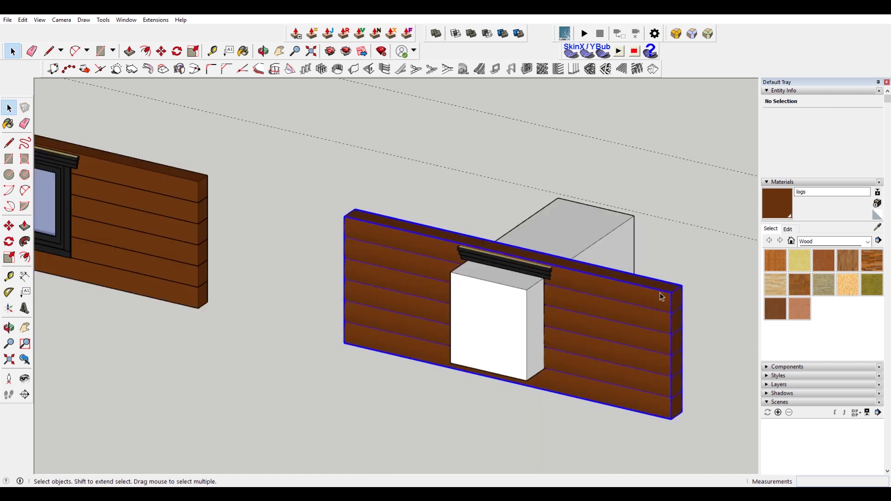
Open the rounded-log wall group and cut all the log end faces at its near end
middle_click_drag(672, 287, 509, 255)
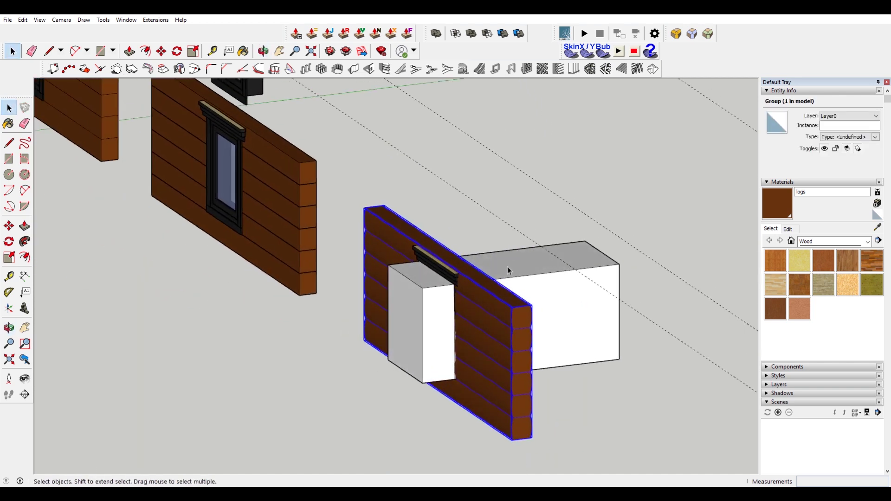
scroll(516, 318, "up", 6)
middle_click_drag(515, 318, 473, 303)
double_click(460, 288)
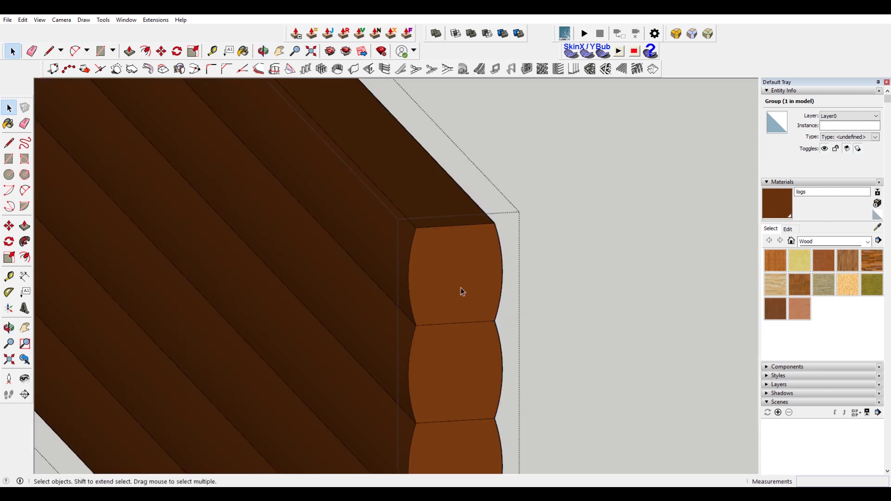
scroll(458, 279, "down", 5)
left_click(455, 284)
scroll(455, 285, "up", 3)
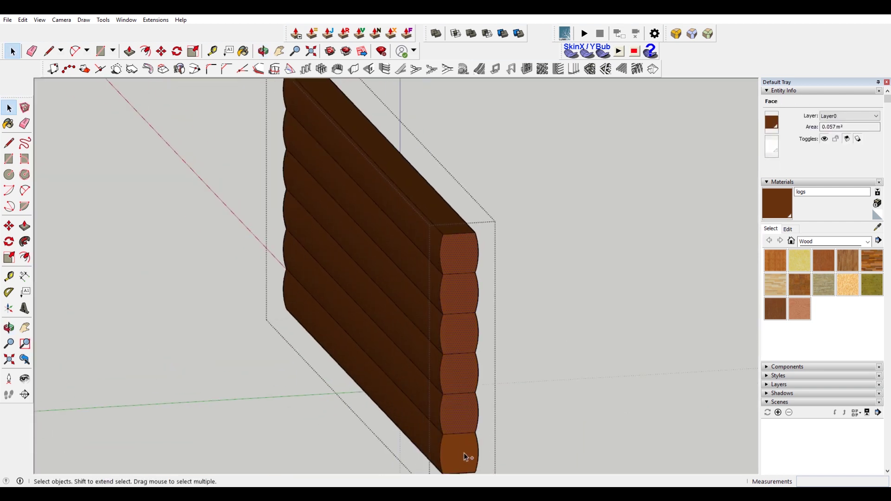
left_click(511, 436)
Erase the internal faces between the logs through the wall's open end
middle_click_drag(497, 358, 337, 228)
left_click(336, 255)
key("Delete")
left_click(336, 312)
key("Delete")
left_click(336, 351)
key("Delete")
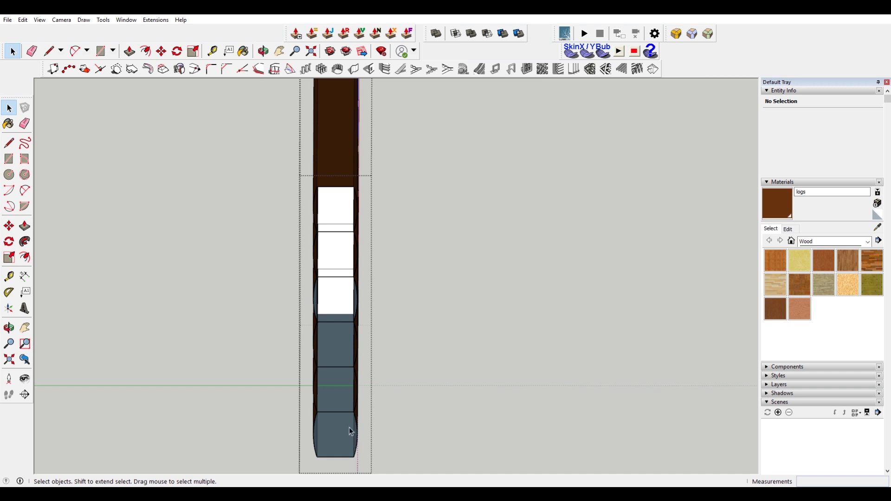
middle_click_drag(338, 407, 340, 321)
Paste the cut log end faces back in place to close the wall's end, and leave the wall group
left_click(23, 20)
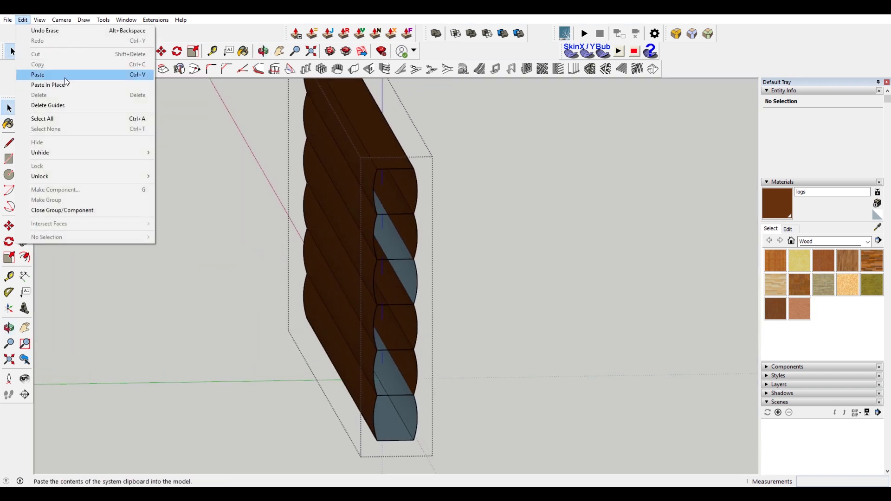
left_click(65, 77)
left_click(574, 189)
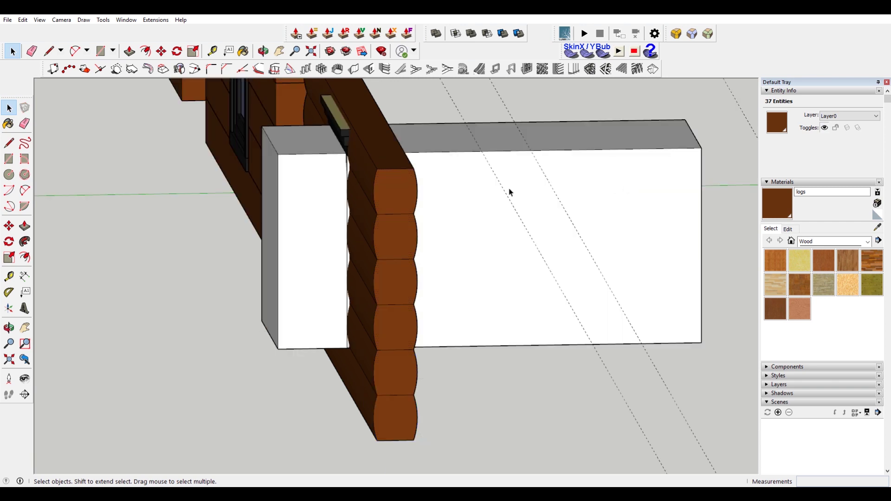
Check whether the rounded-log wall group is a solid and look up Solid Tools in the list of toolbars
left_click(389, 168)
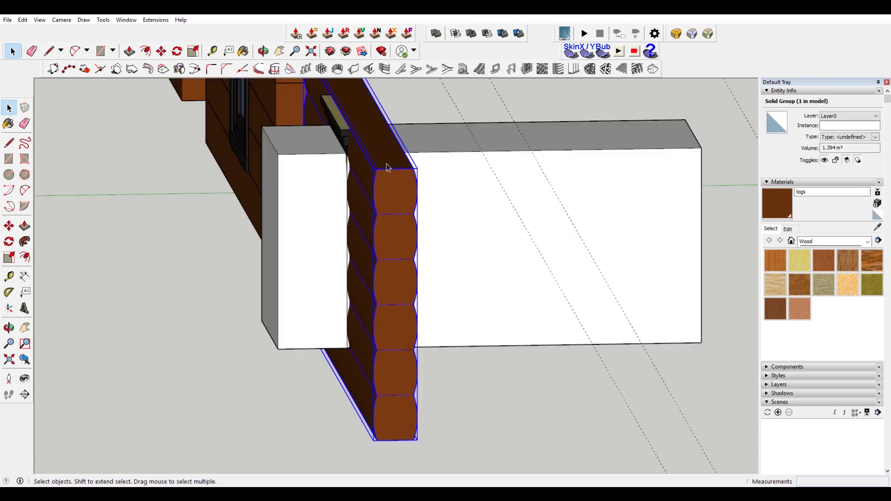
middle_click_drag(450, 168, 723, 151)
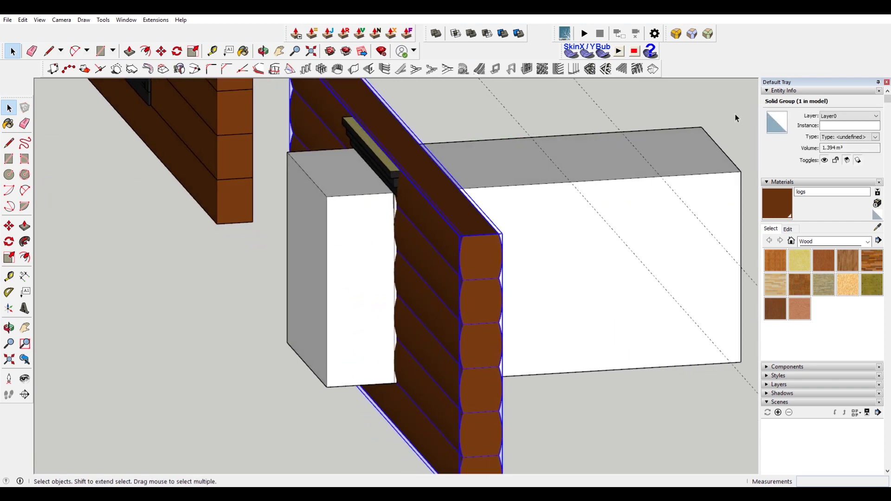
scroll(442, 209, "down", 3)
scroll(454, 283, "up", 1)
left_click(589, 128)
left_click(532, 154)
left_click(530, 143)
middle_click_drag(520, 124, 562, 171)
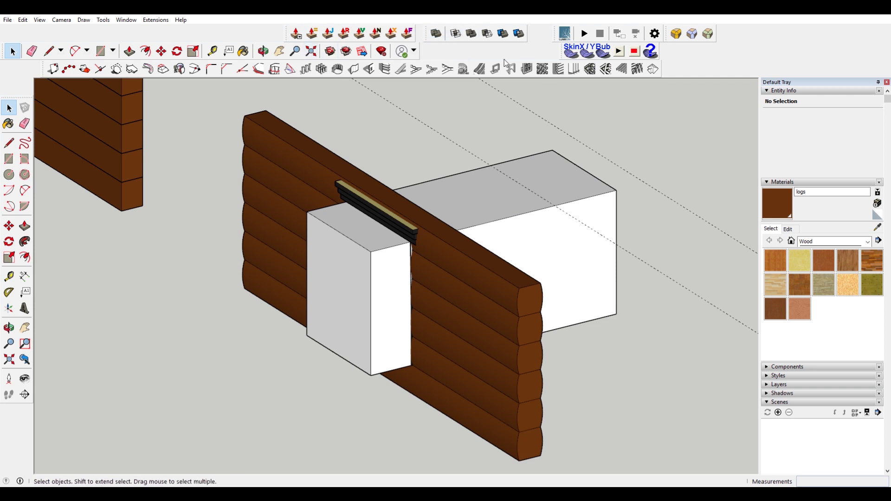
right_click(684, 56)
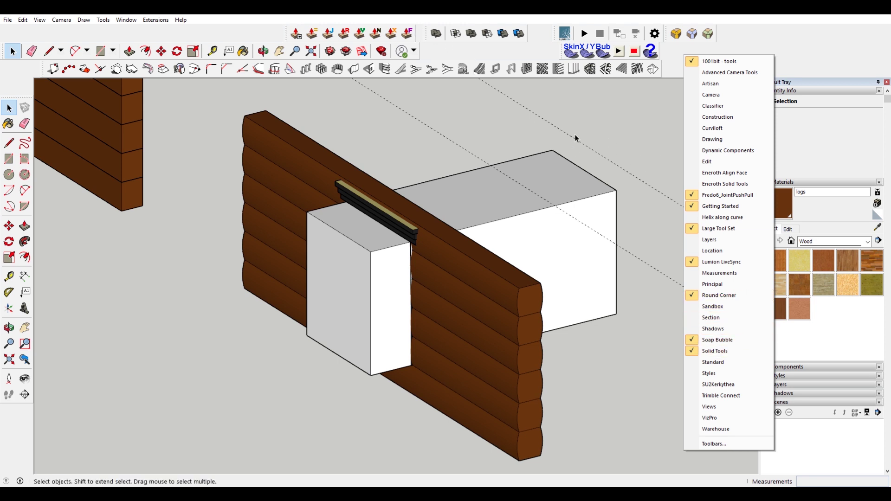
left_click(482, 49)
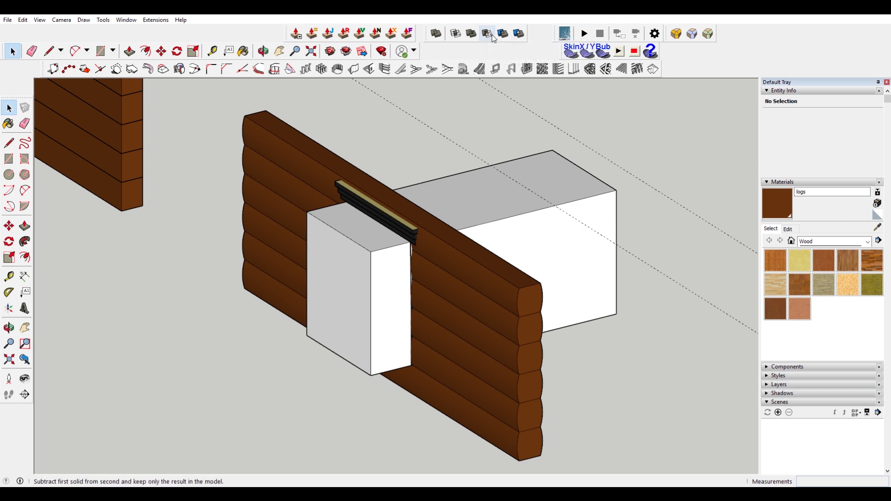
Subtract the box group from the rounded-log wall group with the Subtract solid tool to cut the window opening
left_click(486, 34)
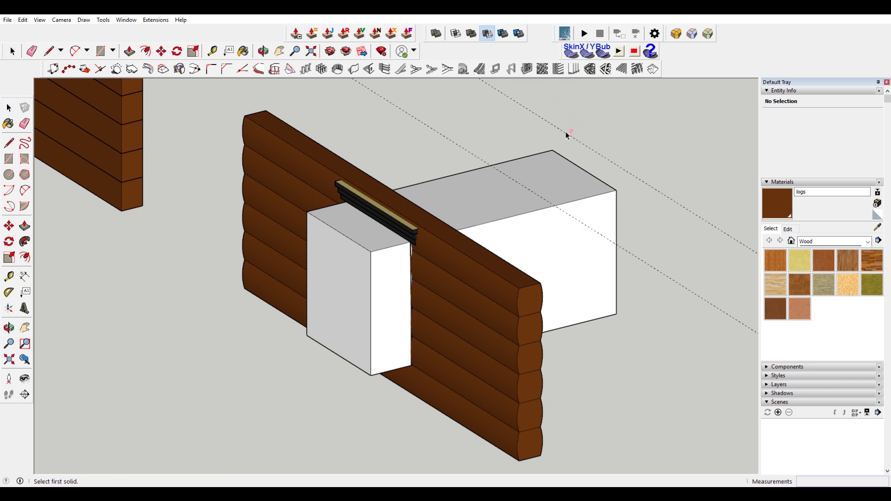
left_click(552, 162)
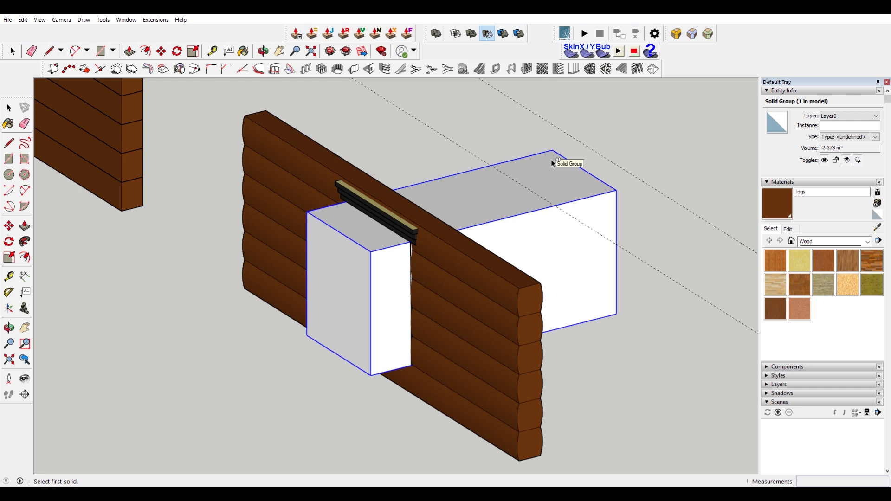
left_click(550, 159)
left_click(527, 294)
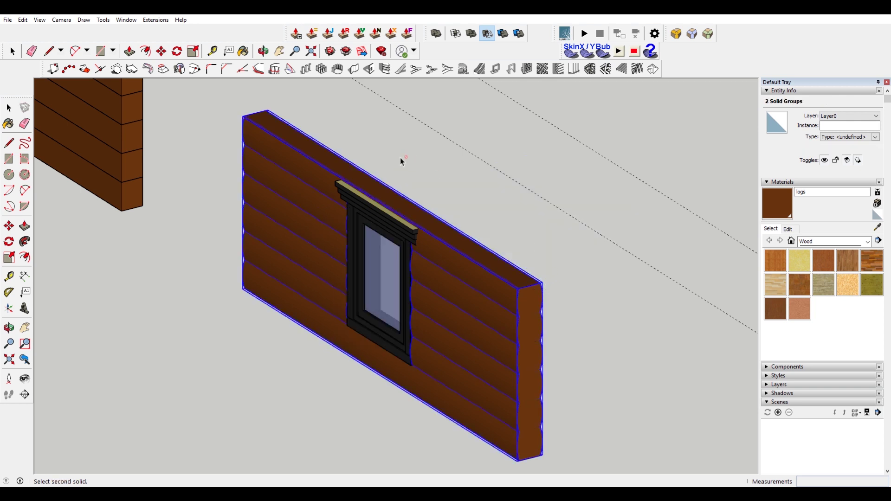
middle_click_drag(401, 161, 536, 165)
key("Escape")
key("space")
Paint all geometry inside the rounded-log wall group, including the opening's inner faces, with the logs material and leave the group
scroll(464, 180, "down", 2)
middle_click_drag(464, 204, 375, 357)
middle_click_drag(466, 151, 457, 195)
left_click(511, 228)
double_click(506, 220)
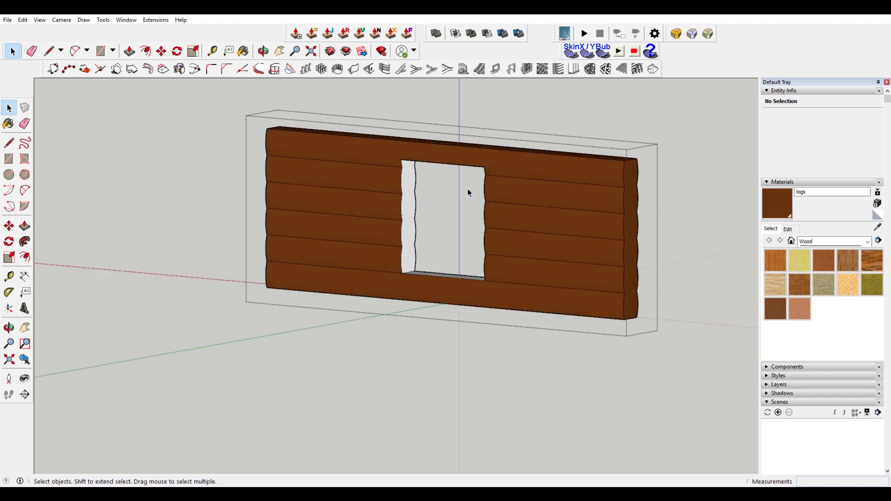
key("b")
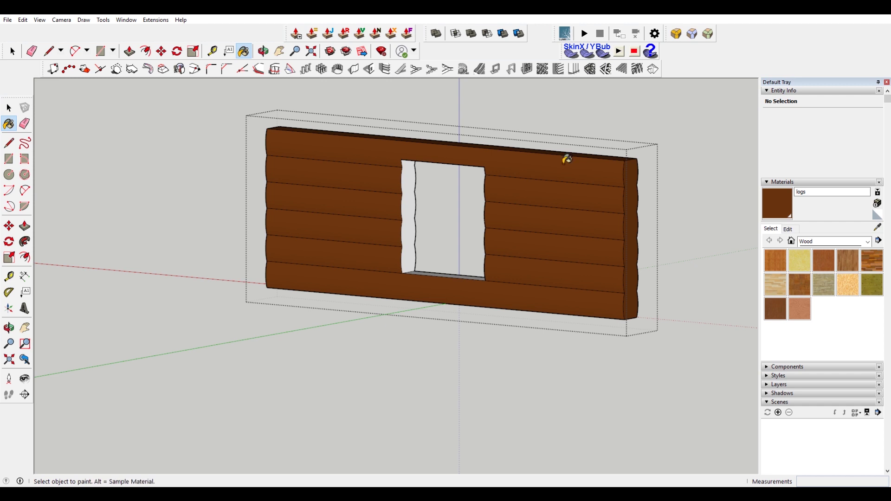
key("ctrl+a")
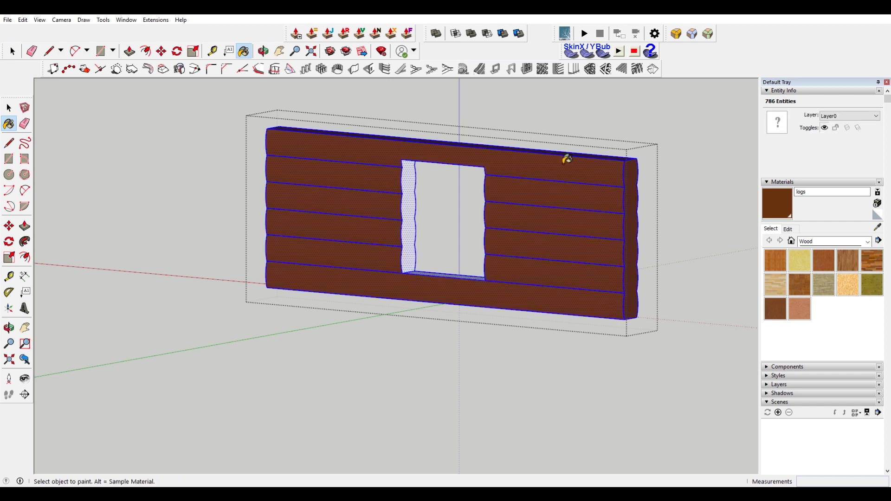
left_click(415, 175)
key("space")
left_click(690, 207)
Examine the cabin's front wall beneath the balcony and select an upper log between the stairs and the door
middle_click_drag(689, 207, 615, 257)
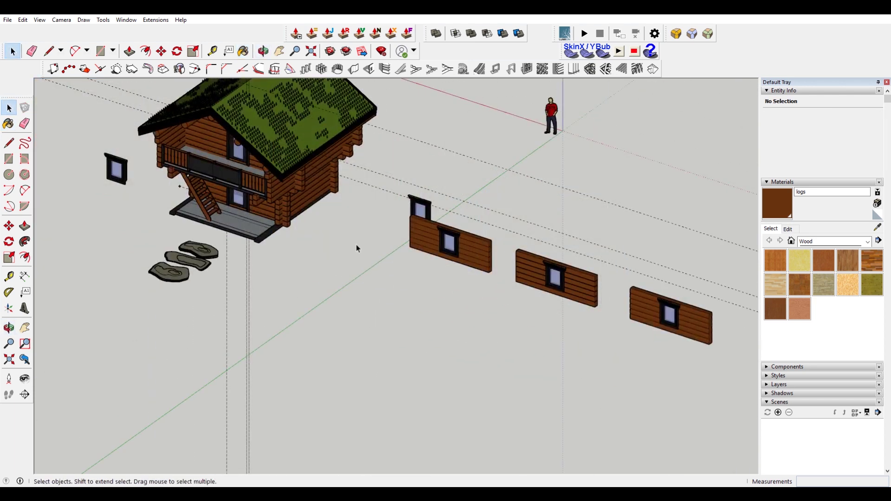
middle_click_drag(355, 244, 246, 184)
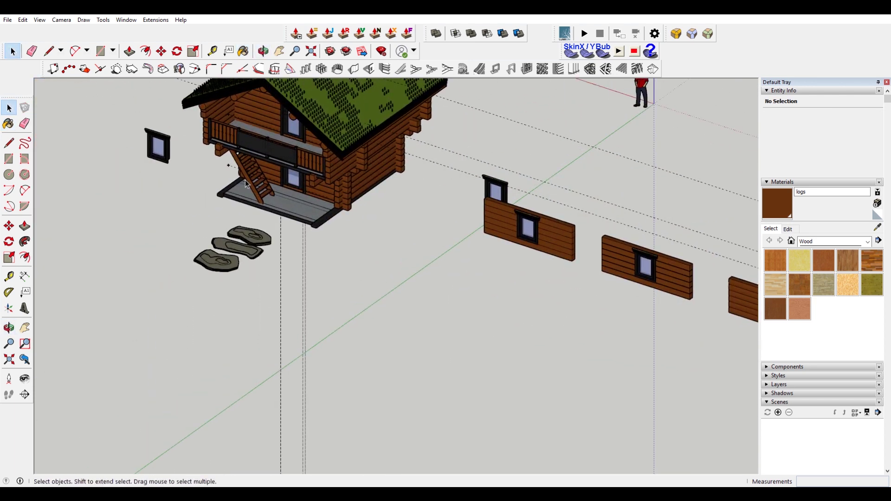
scroll(246, 184, "up", 5)
scroll(266, 189, "down", 4)
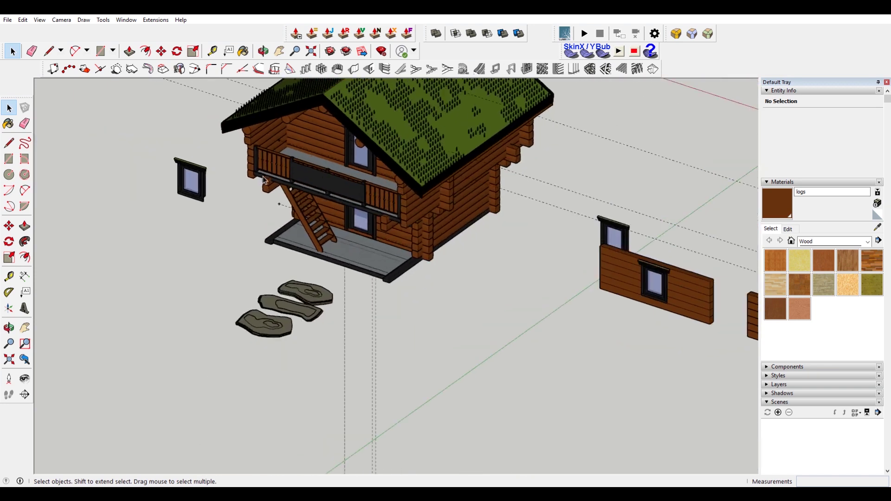
scroll(263, 180, "up", 2)
scroll(130, 168, "up", 3)
middle_click_drag(555, 300, 570, 252)
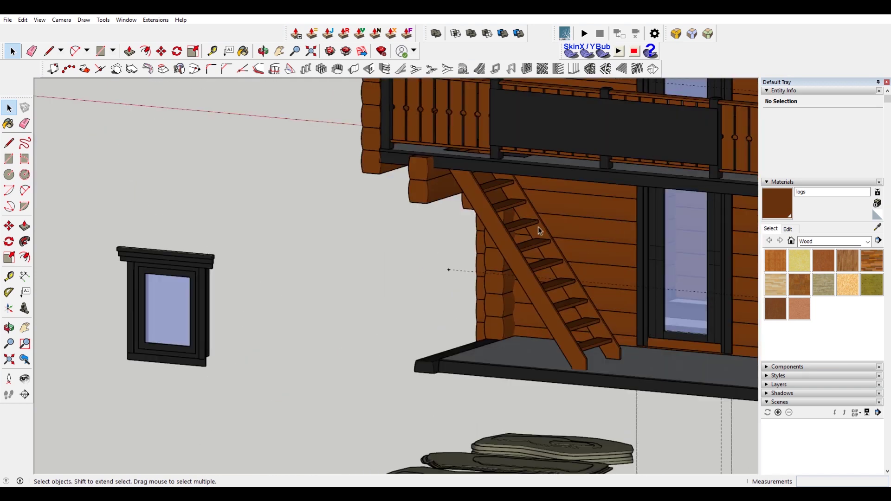
left_click(606, 217)
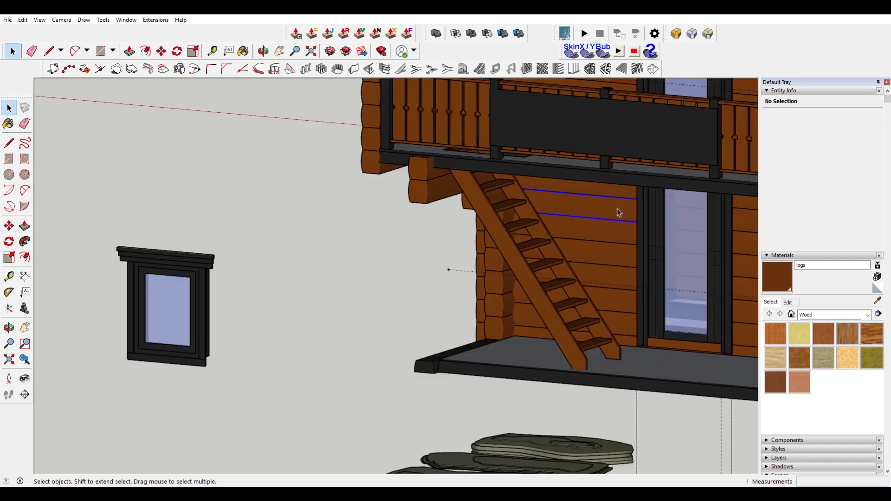
left_click(618, 212)
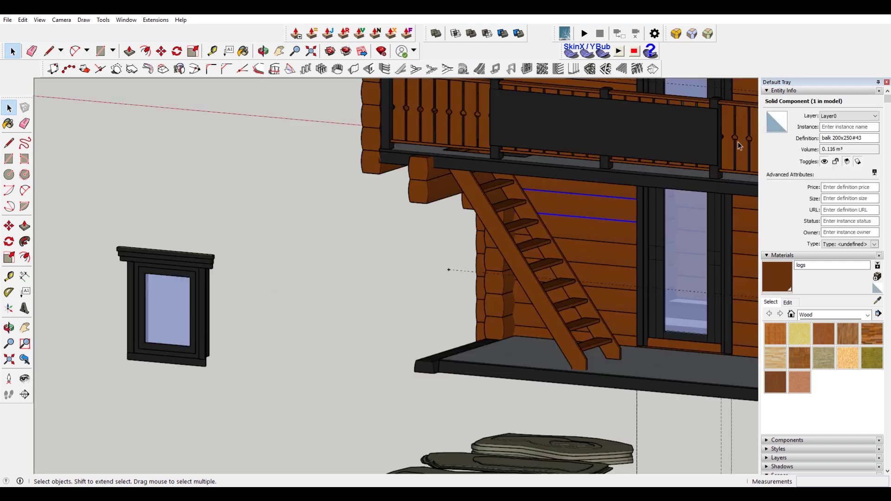
Move the free-standing window component by its lower corner onto the front log wall, between the ground-floor door and the corner joint away from the stairs
left_click(619, 253)
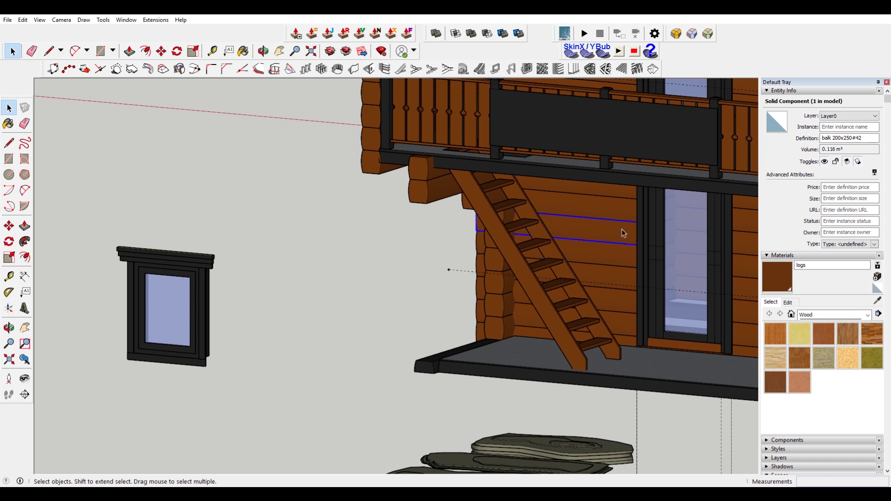
scroll(296, 237, "down", 2)
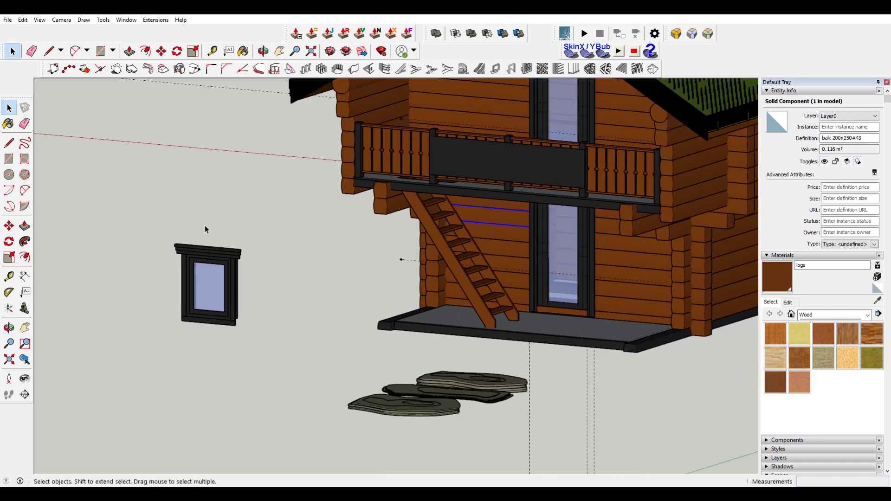
left_click(205, 265)
scroll(221, 263, "up", 2)
scroll(335, 252, "down", 3)
middle_click_drag(336, 252, 585, 245)
middle_click_drag(209, 304, 60, 339)
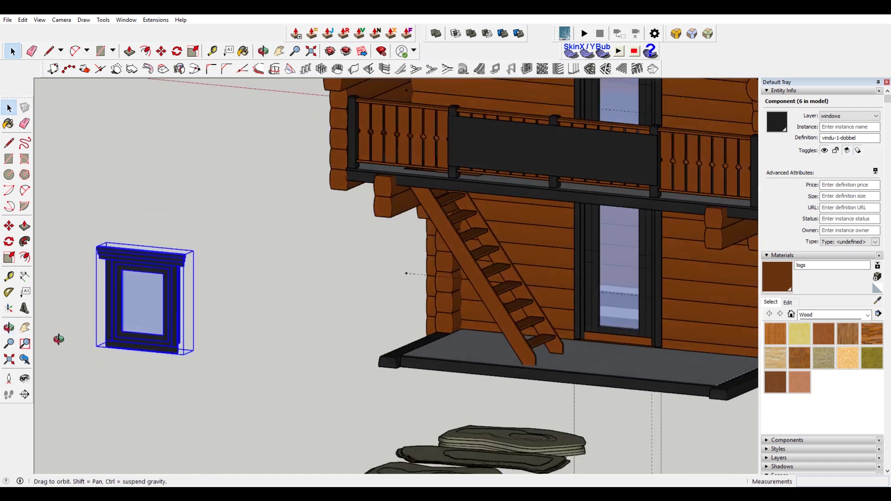
scroll(195, 381, "up", 5)
key("m")
scroll(201, 387, "up", 1)
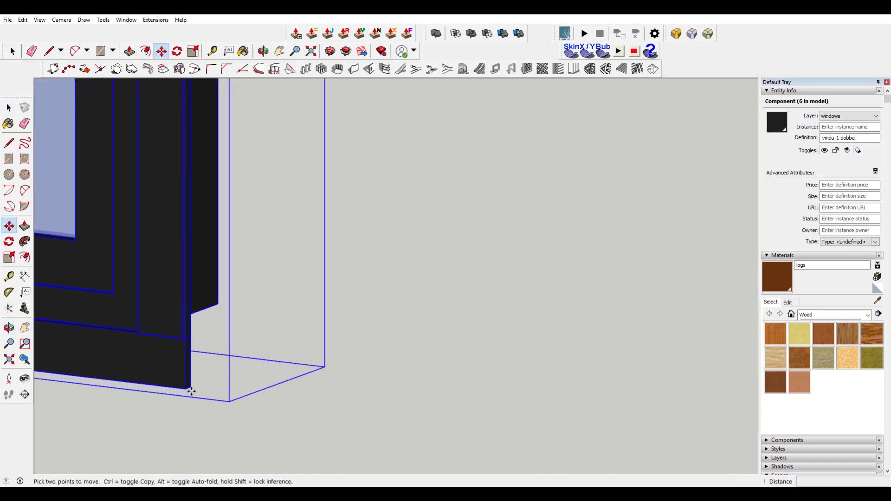
left_click(190, 387)
scroll(190, 388, "down", 10)
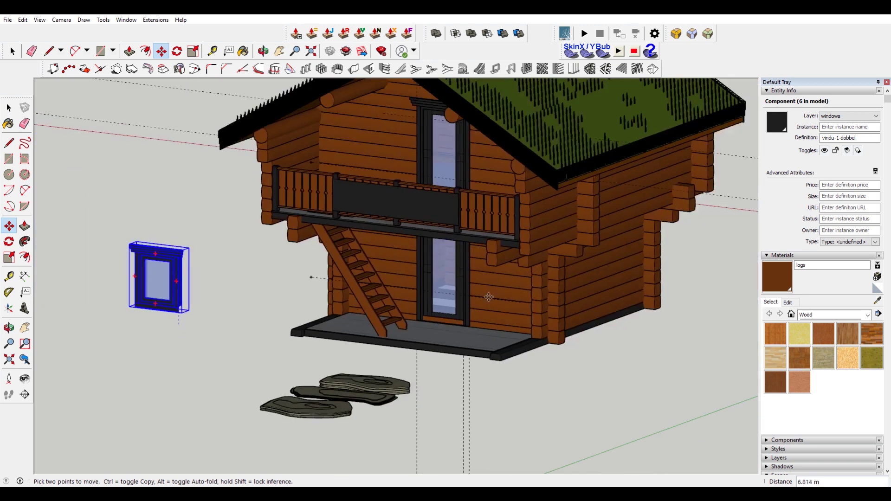
scroll(504, 288, "up", 8)
scroll(504, 288, "up", 3)
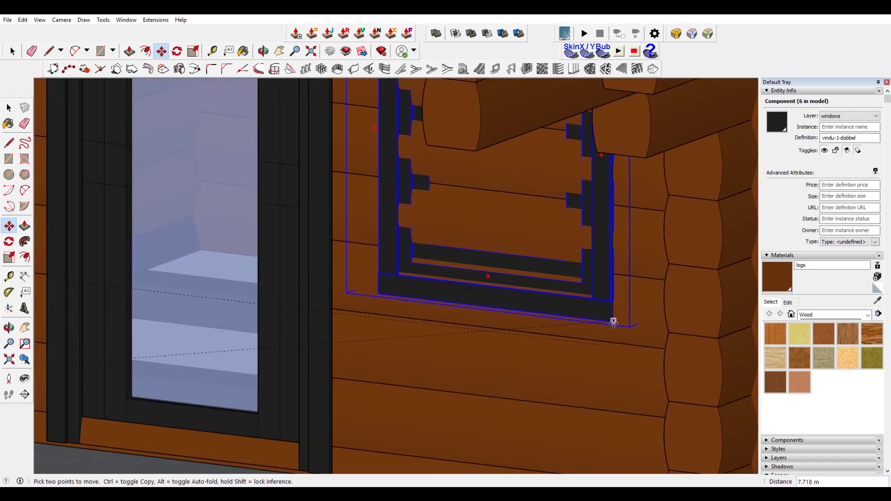
scroll(608, 325, "up", 4)
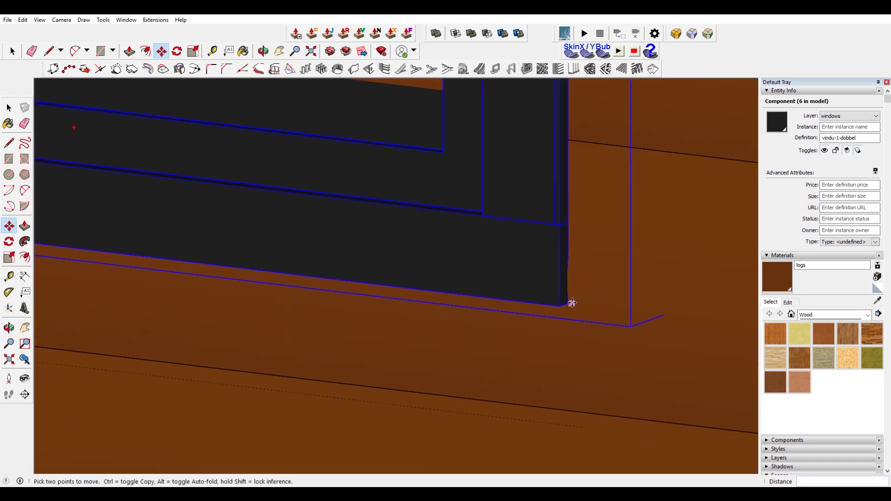
Lower the window by about 0.098 m so its bottom corner lines up with the horizontal log joint beside the door
left_click(568, 304)
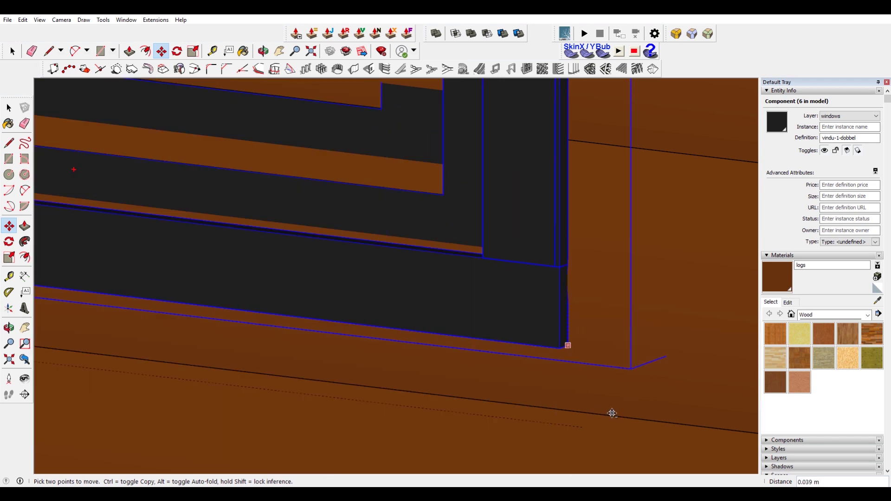
scroll(610, 414, "down", 5)
scroll(400, 374, "up", 5)
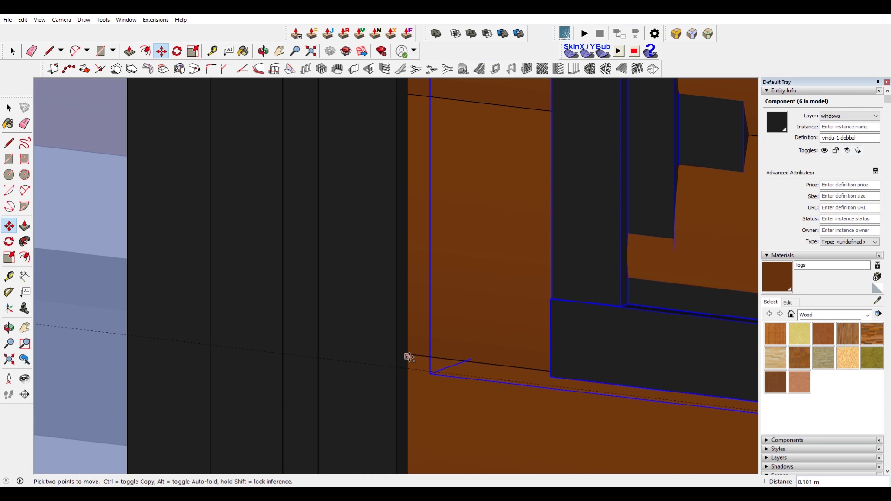
scroll(409, 358, "up", 4)
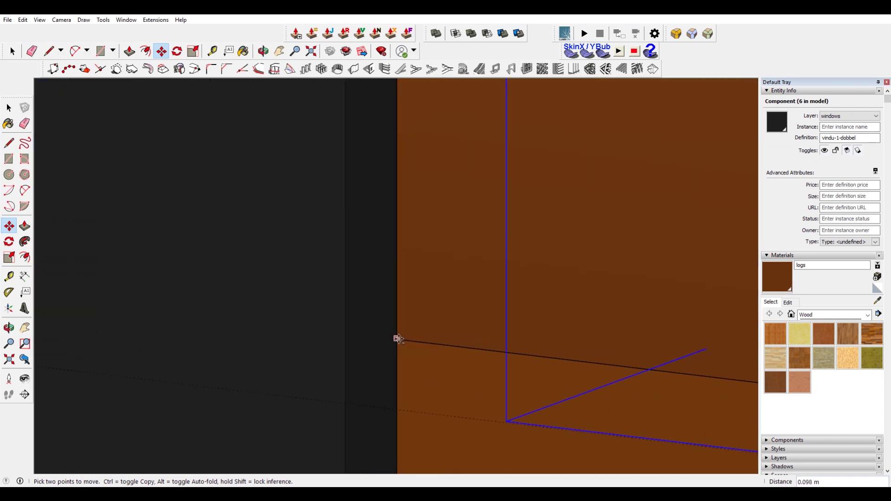
Move the window by its lower corner along the green axis into the wall until its bottom edge meets the log joint
scroll(469, 342, "down", 5)
middle_click_drag(469, 342, 674, 381)
middle_click_drag(653, 304, 559, 458, "shift")
middle_click_drag(561, 394, 342, 254)
scroll(445, 274, "down", 6)
middle_click_drag(605, 283, 664, 341)
scroll(430, 280, "up", 3)
scroll(665, 341, "up", 6)
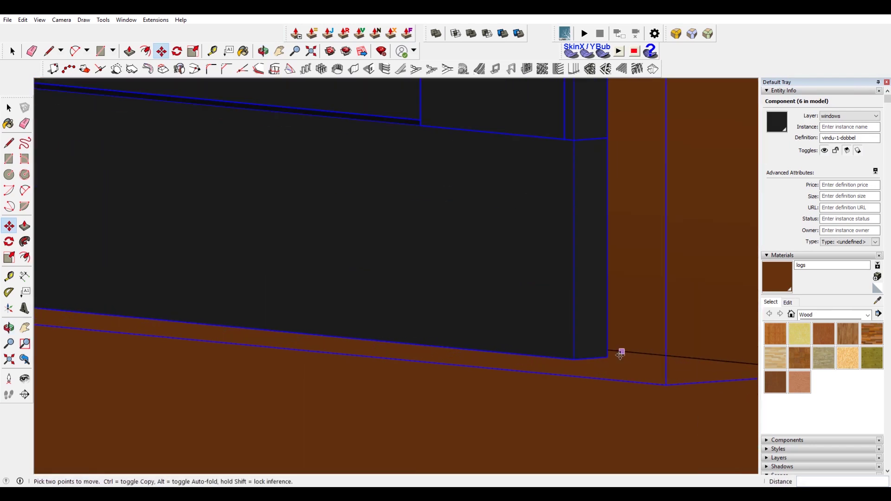
left_click(609, 357)
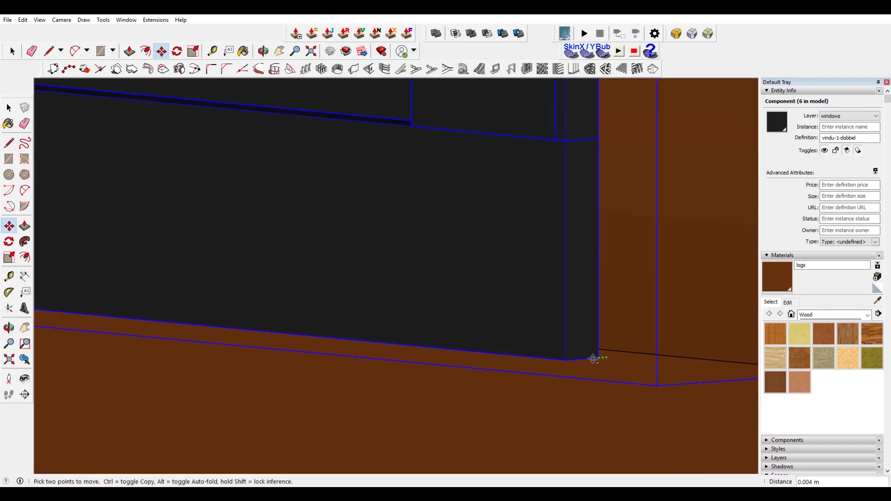
left_click(665, 354)
scroll(665, 351, "down", 10)
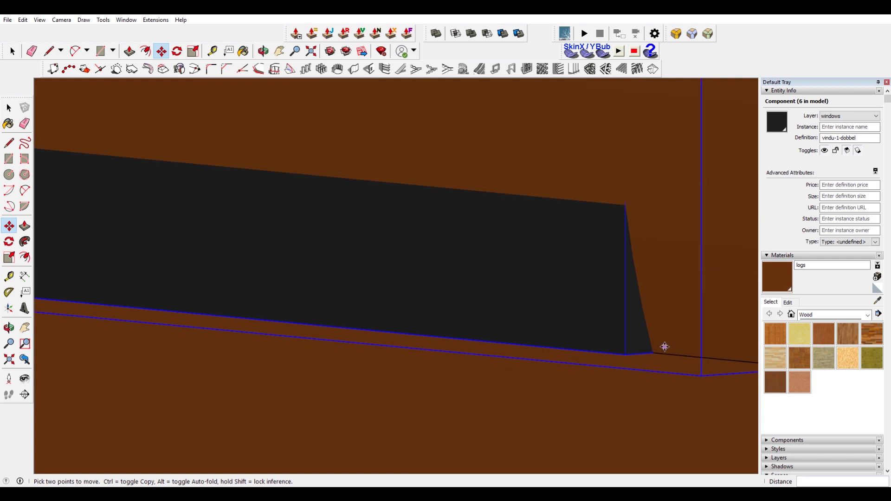
Examine the placed window's height and depth in the wall against the log joints, the door and the balcony
middle_click_drag(472, 321, 525, 302)
scroll(525, 301, "down", 5)
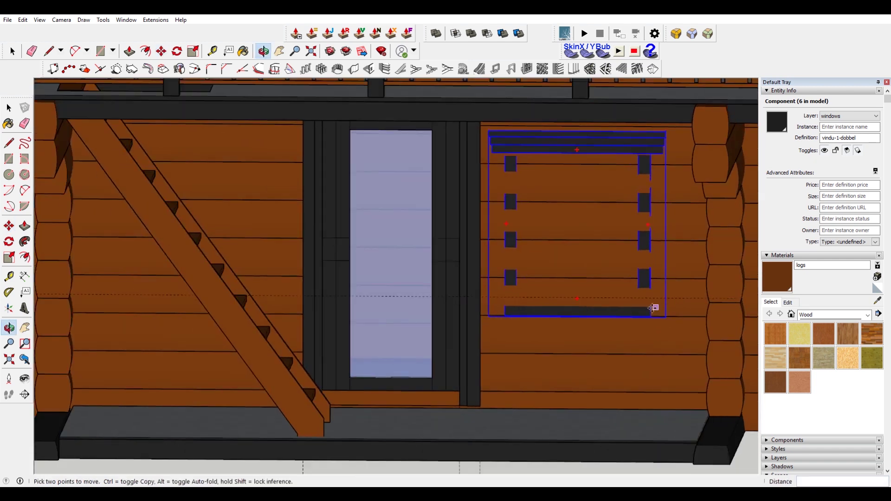
scroll(633, 234, "up", 6)
scroll(624, 217, "up", 1)
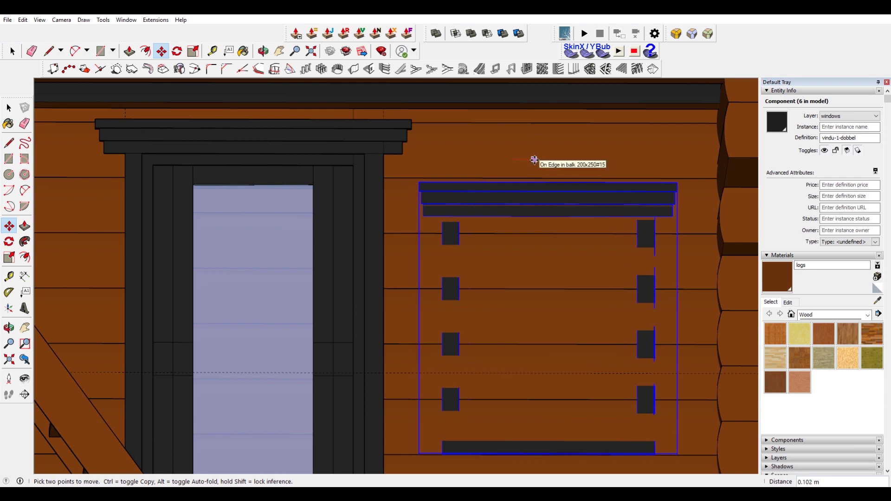
scroll(575, 218, "down", 4)
scroll(592, 278, "up", 5)
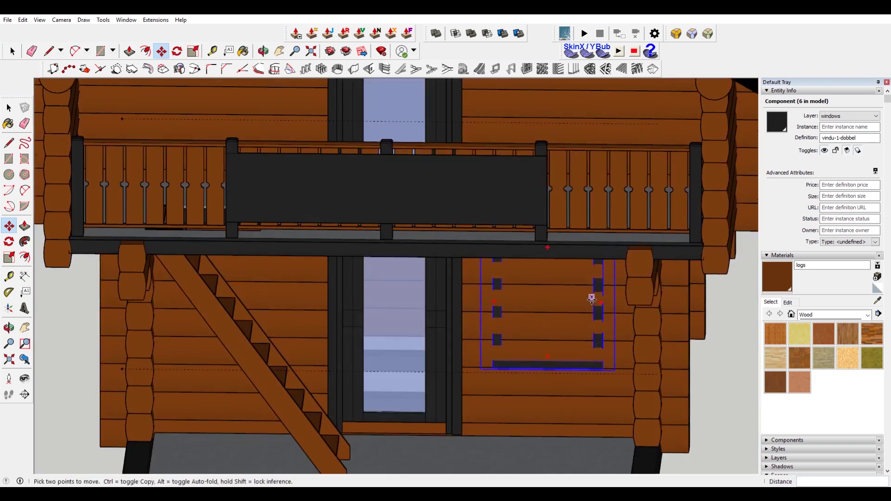
scroll(576, 264, "up", 3)
middle_click_drag(438, 307, 473, 287)
scroll(473, 288, "down", 6)
middle_click_drag(499, 249, 525, 295)
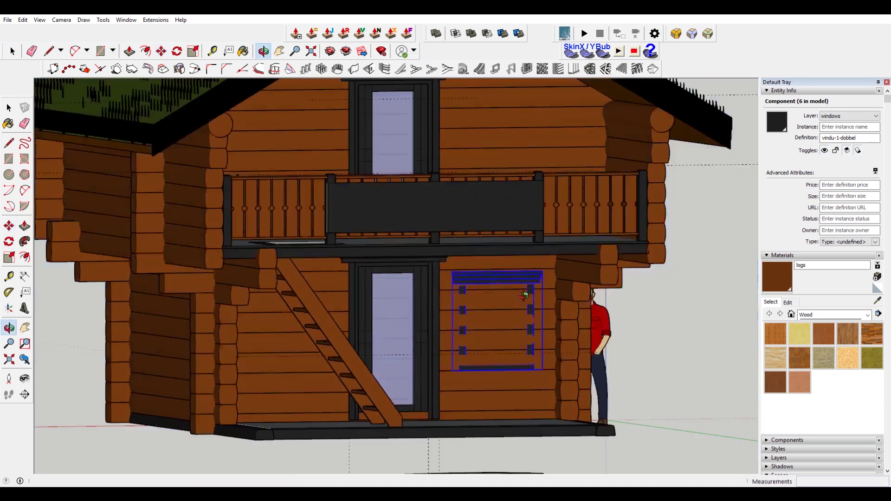
scroll(459, 365, "up", 10)
scroll(457, 384, "up", 2)
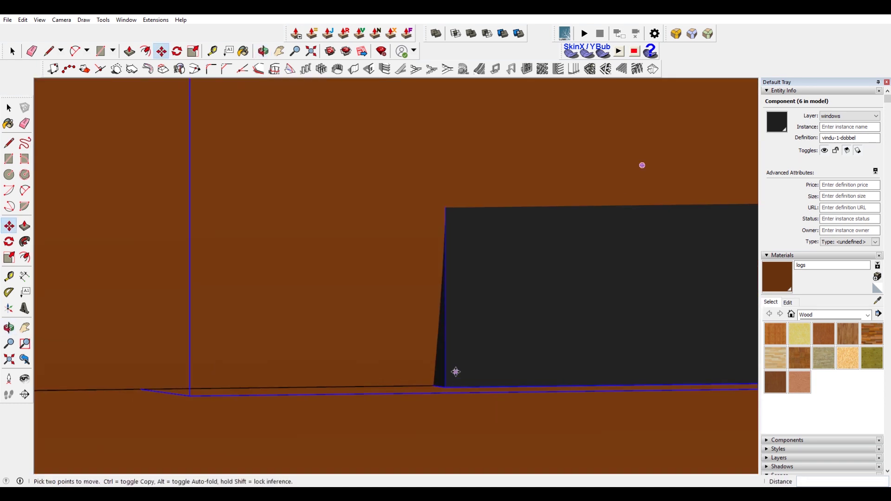
Open the placed window component for editing near its lower trim corner
key("space")
double_click(475, 356)
scroll(471, 347, "down", 6)
scroll(454, 355, "up", 7)
Draw a 0.955 × 1.075 m rectangle across the window frame, from the lower corner to beneath the head trim
key("r")
left_click(507, 348)
scroll(502, 352, "down", 6)
middle_click_drag(497, 358, 557, 209)
scroll(557, 209, "up", 10)
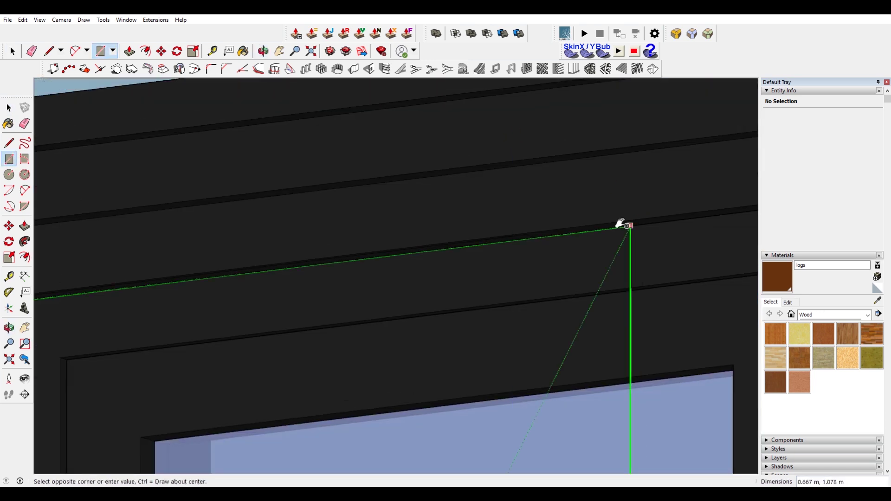
scroll(635, 218, "down", 5)
scroll(488, 139, "up", 3)
left_click(480, 138)
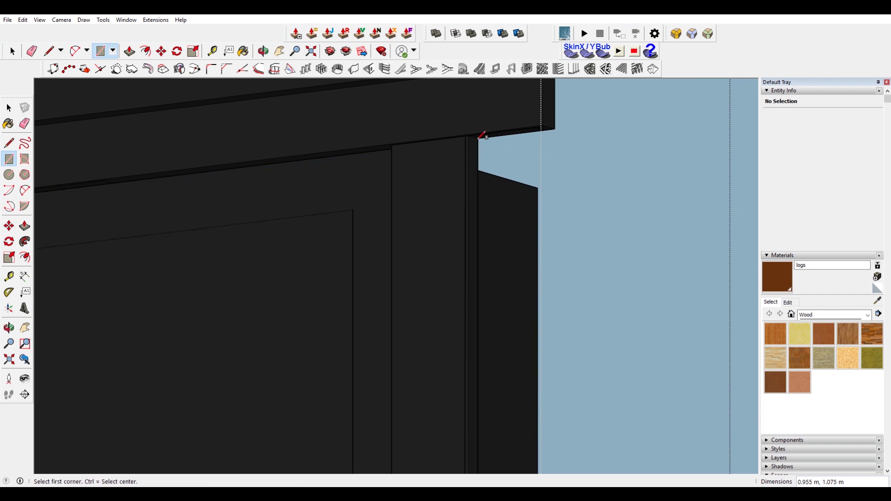
Delete the rectangle's face and edges covering the window
scroll(418, 245, "down", 6)
key("space")
triple_click(313, 325)
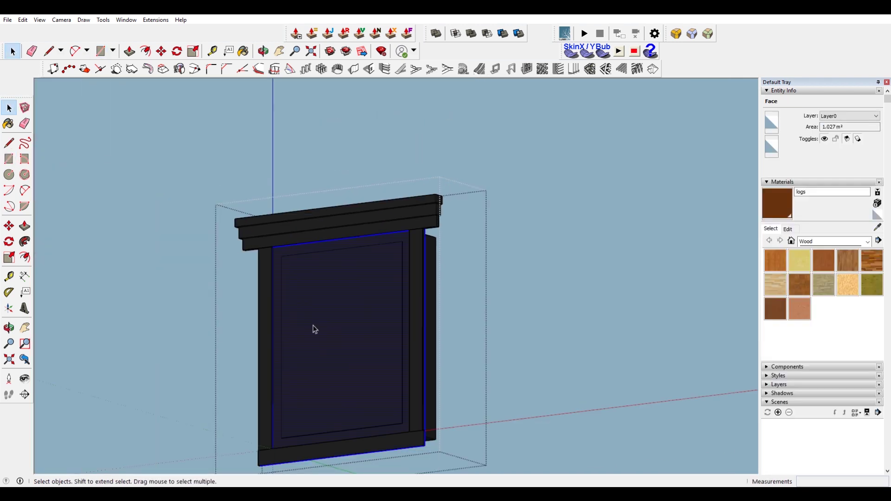
double_click(313, 325)
key("Delete")
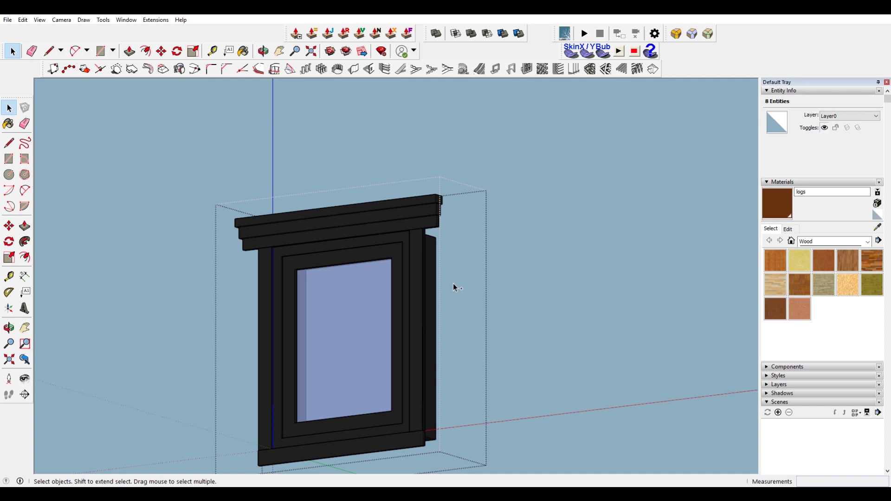
Select all geometry inside the window component and make it a group
triple_click(372, 218)
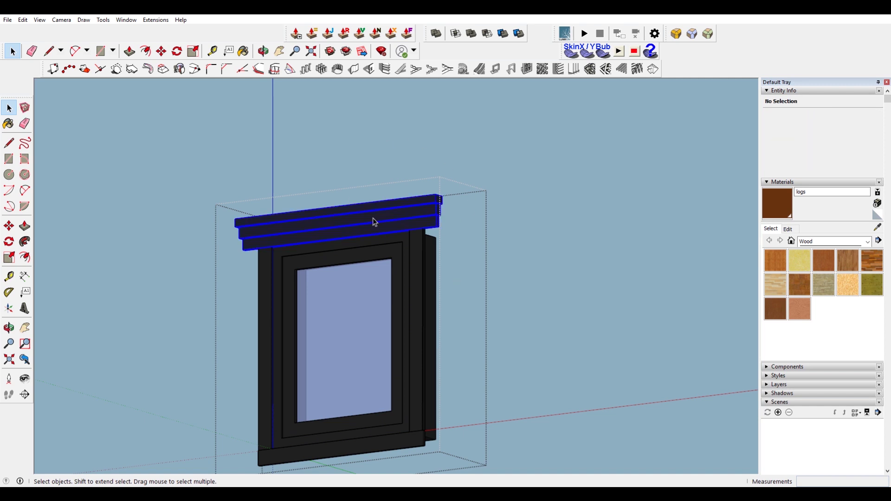
left_click_drag(173, 131, 673, 478)
right_click(375, 224)
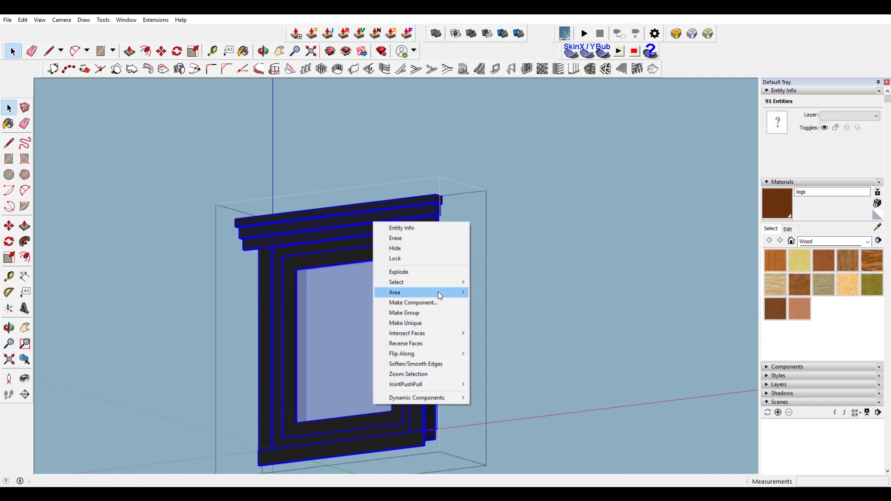
left_click(438, 316)
Draw a new rectangle over the grouped window, from beneath the head trim to the opposite lower corner of the frame
scroll(449, 211, "up", 8)
key("r")
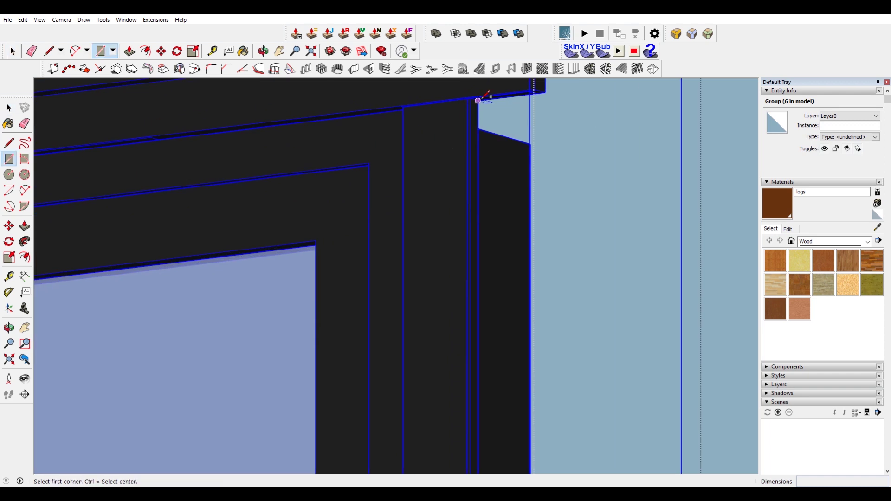
middle_click_drag(483, 115, 459, 199)
scroll(459, 198, "up", 5)
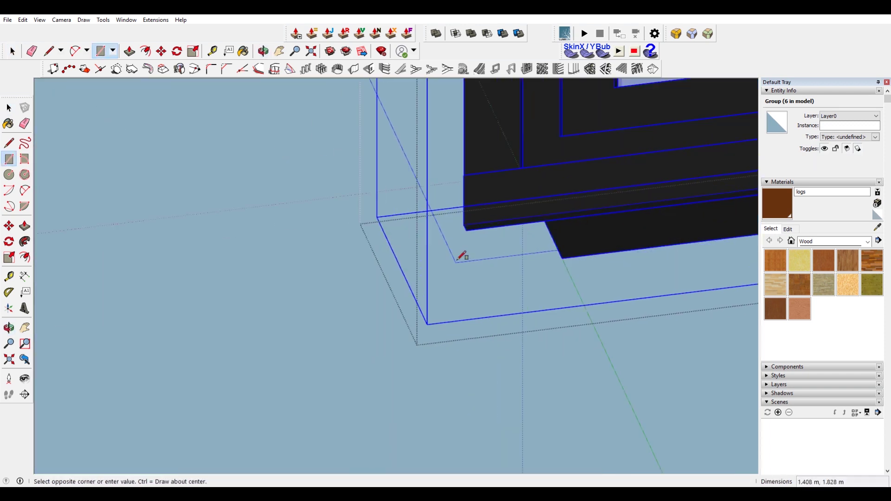
scroll(455, 248, "down", 3)
Group the new rectangle's face with its edges and cut the group from the window component
key("space")
left_click(593, 117)
double_click(593, 116)
right_click(593, 116)
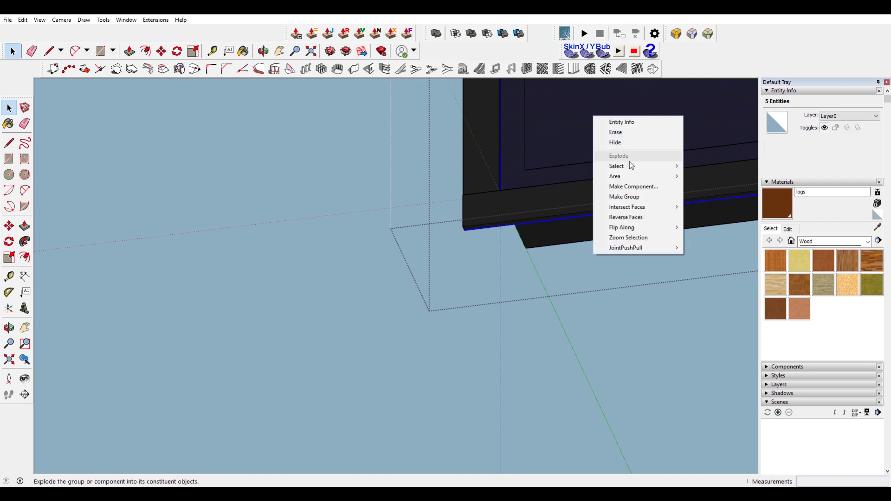
left_click(642, 195)
key("ctrl+x")
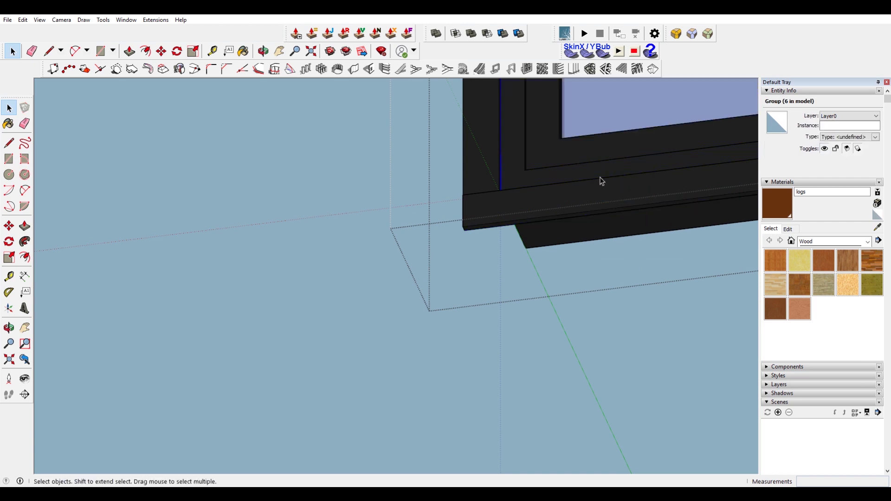
Close the window component and paste the cut rectangle group in place in the cabin model
scroll(603, 182, "down", 4)
left_click(408, 165)
middle_click_drag(409, 165, 458, 262)
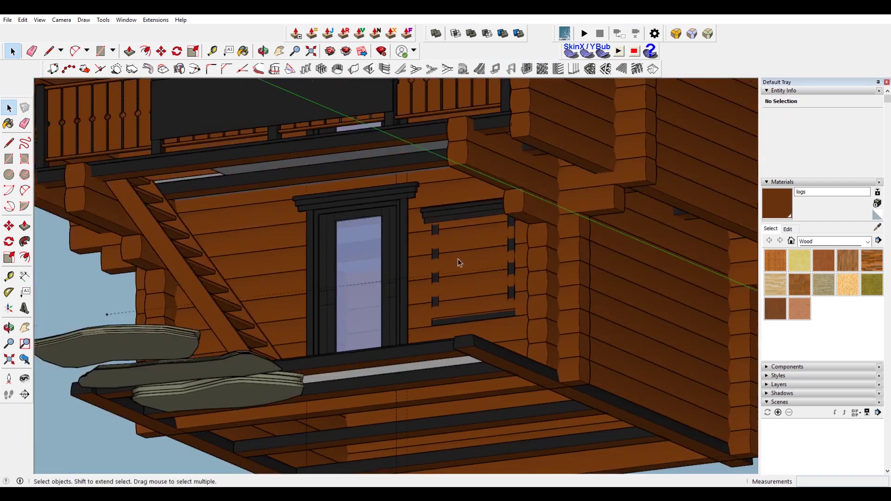
left_click(22, 19)
left_click(74, 83)
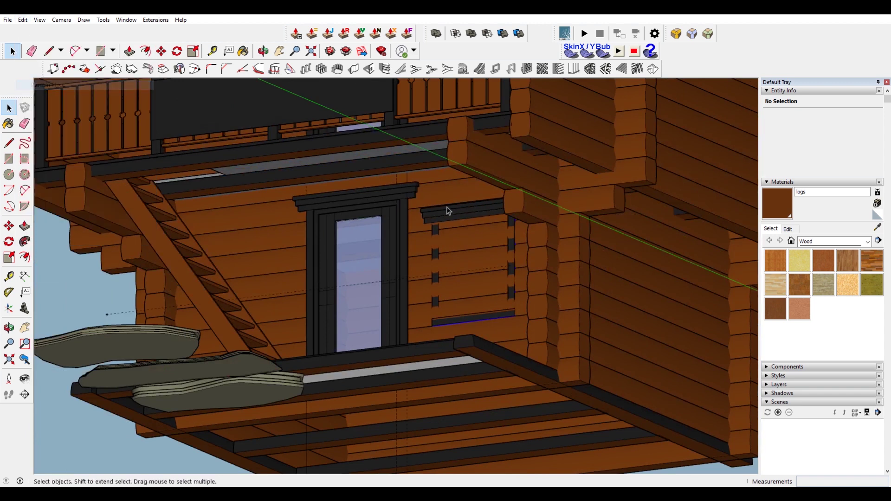
Delete the front-wall log that crosses the placed window at mid-height
scroll(520, 288, "up", 3)
key("p")
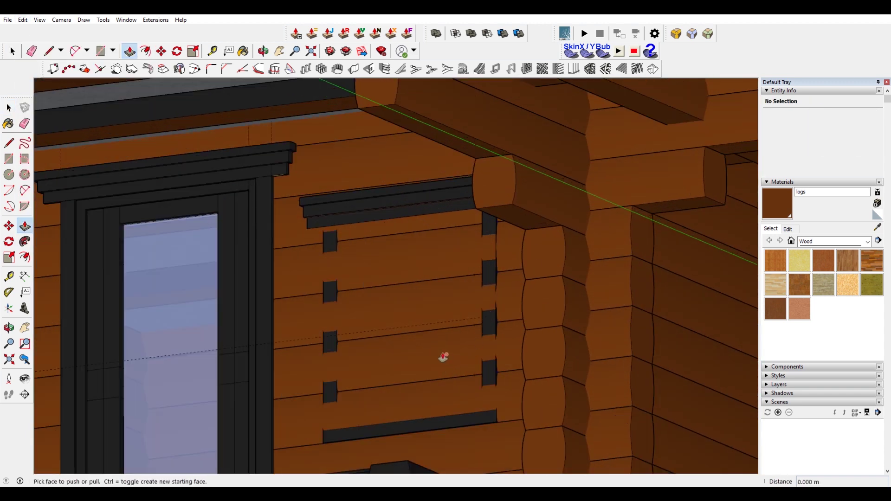
key("space")
middle_click_drag(440, 355, 489, 358)
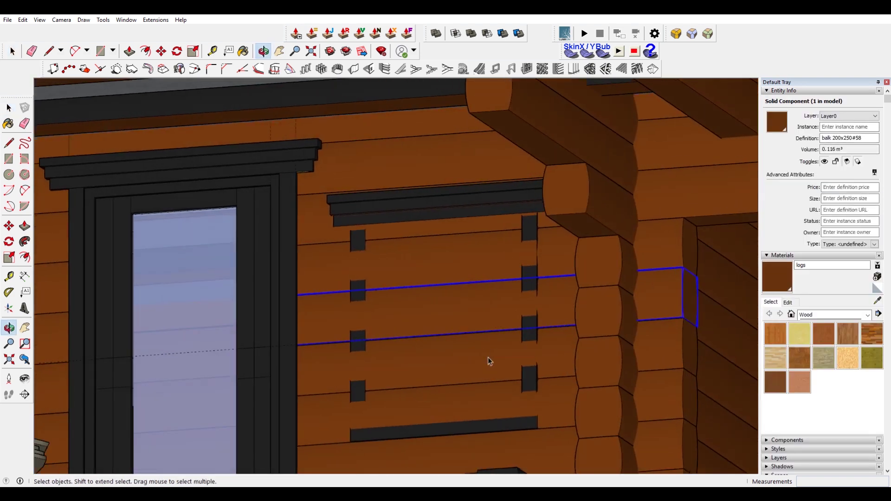
key("Delete")
left_click(465, 313)
key("ctrl+z")
middle_click_drag(466, 317, 451, 292)
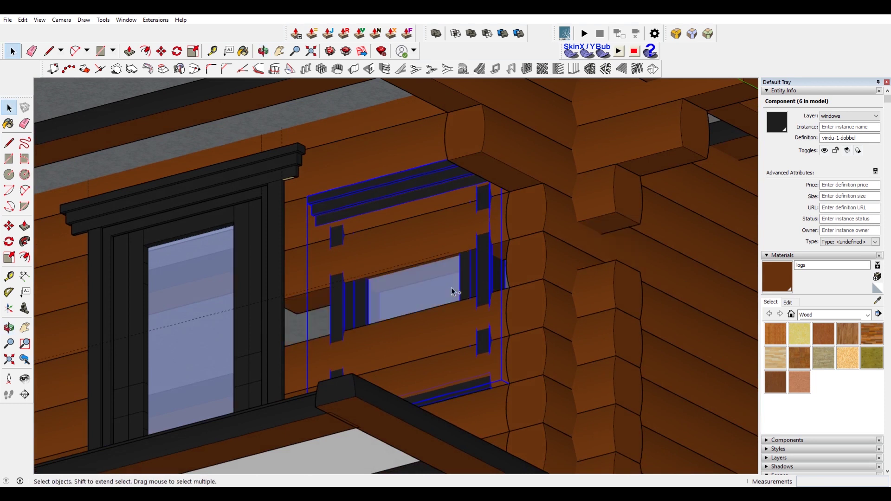
Open the nested rectangle group inside the window component and cut its face with the edges
double_click(452, 288)
double_click(453, 288)
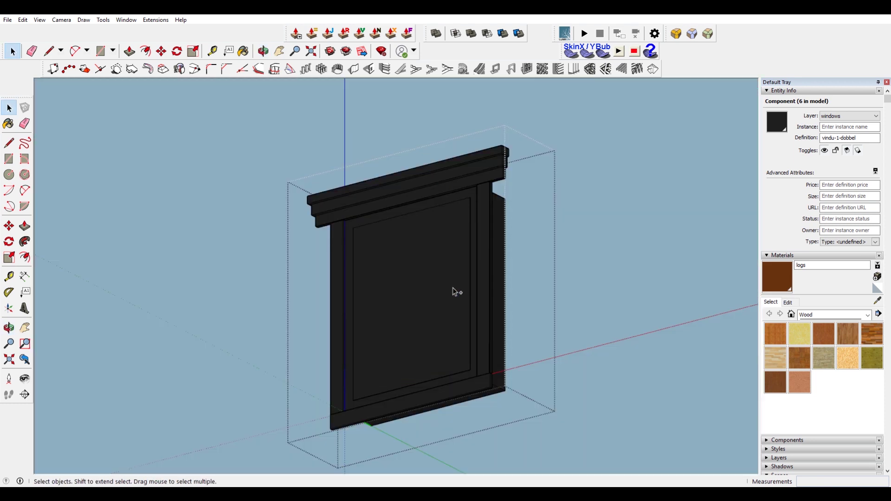
double_click(438, 279)
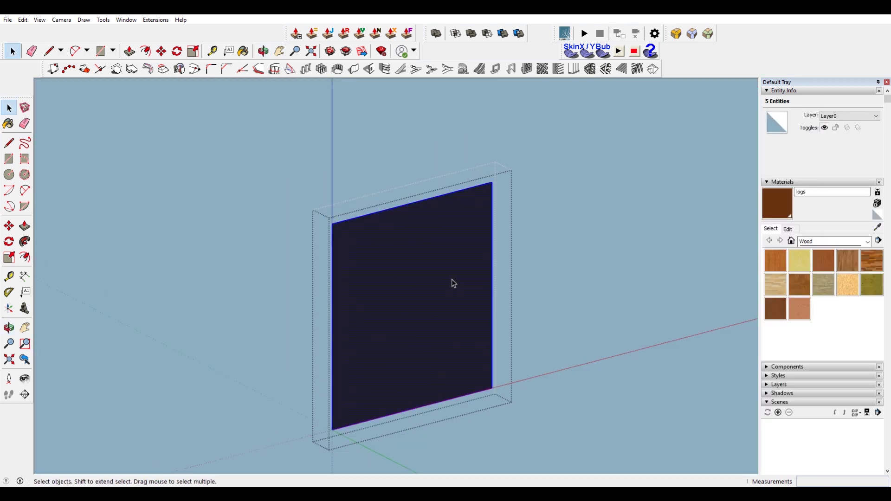
key("Escape")
double_click(418, 274)
double_click(418, 275)
left_click(552, 268)
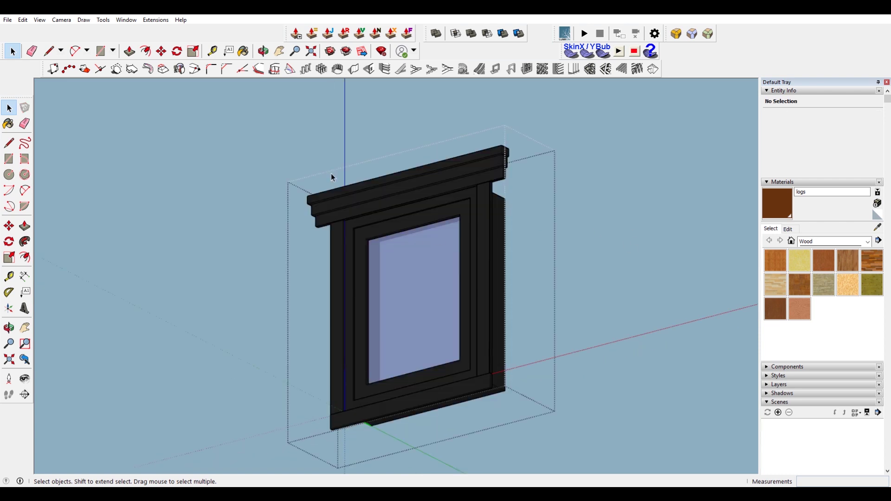
Close the window component, paste the cut rectangle in place in the cabin model and group it
key("Escape")
left_click(22, 20)
left_click(71, 74)
scroll(429, 277, "up", 3)
scroll(509, 237, "up", 5)
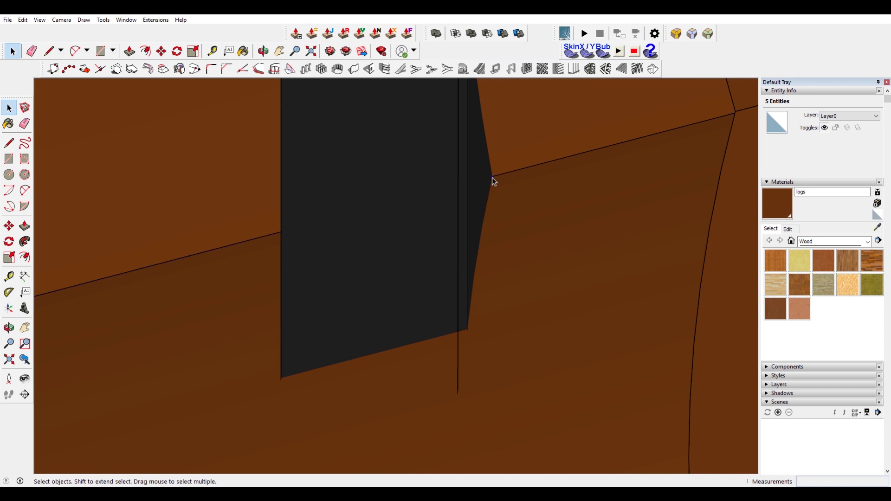
right_click(493, 178)
left_click(544, 260)
Open the new rectangle group and Push/Pull its face outward into a block in front of the cabin wall
scroll(493, 179, "up", 4)
double_click(490, 175)
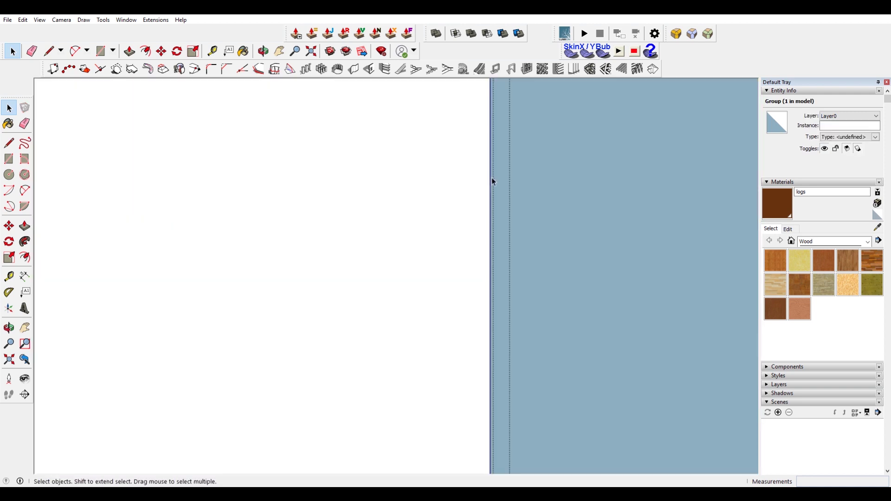
scroll(483, 219, "down", 5)
left_click(464, 257)
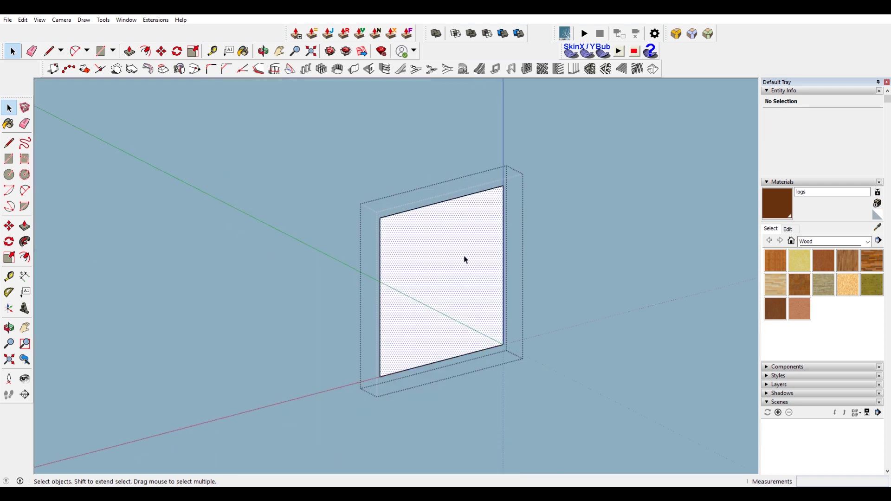
scroll(464, 258, "down", 2)
key("p")
left_click(463, 259)
left_click(313, 219)
key("space")
left_click(620, 204)
Reopen the block group and Push/Pull its rear face about 1.96 m so the block extends through the wall, then close the group
middle_click_drag(563, 221, 664, 300)
middle_click_drag(522, 307, 352, 211, "shift")
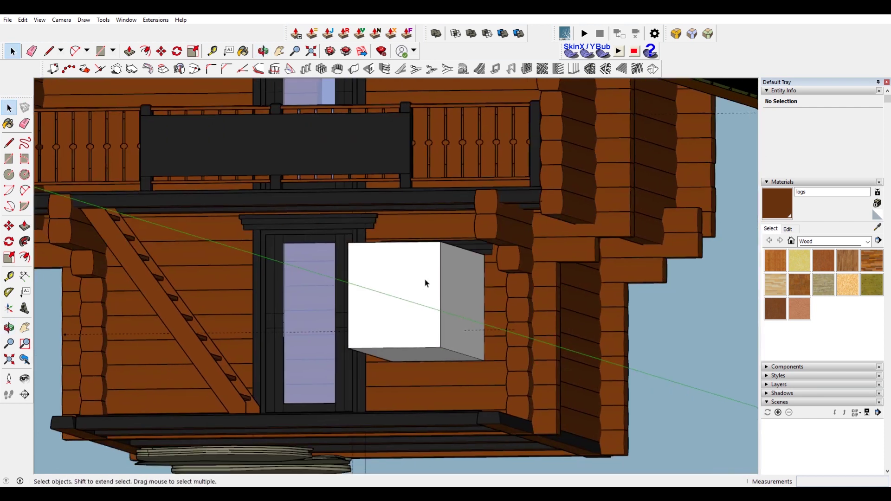
scroll(425, 282, "up", 2)
double_click(421, 278)
scroll(422, 279, "down", 4)
middle_click_drag(430, 261, 178, 389)
scroll(236, 314, "up", 2)
key("p")
left_click(202, 318)
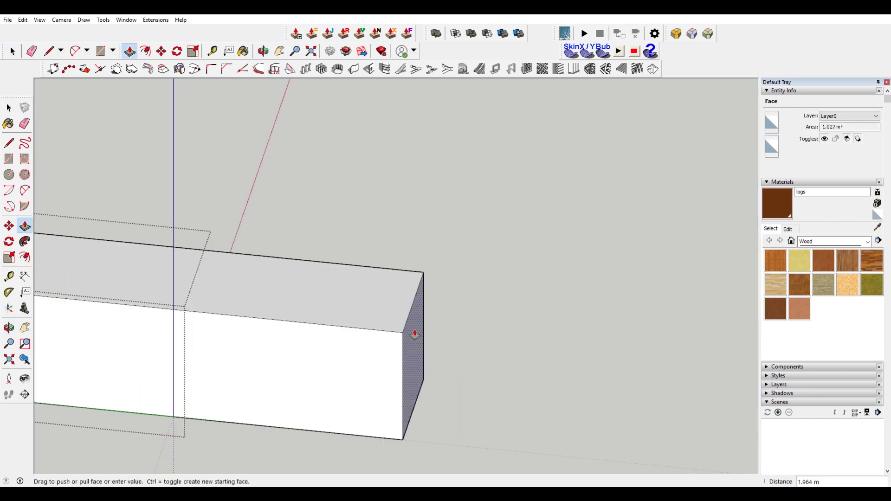
left_click(414, 334)
key("space")
left_click(490, 189)
Examine which front-wall logs the block crosses, selecting the logs beside it one by one
scroll(361, 269, "down", 2)
middle_click_drag(363, 272, 672, 207)
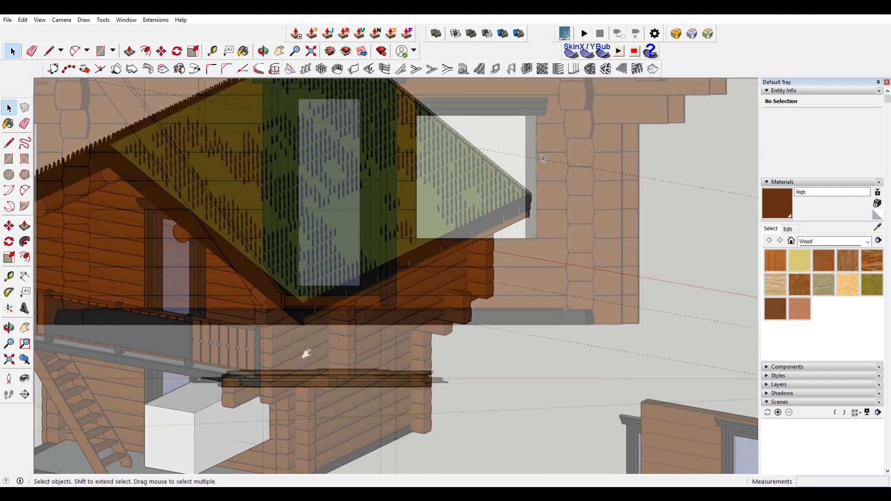
left_click(557, 138)
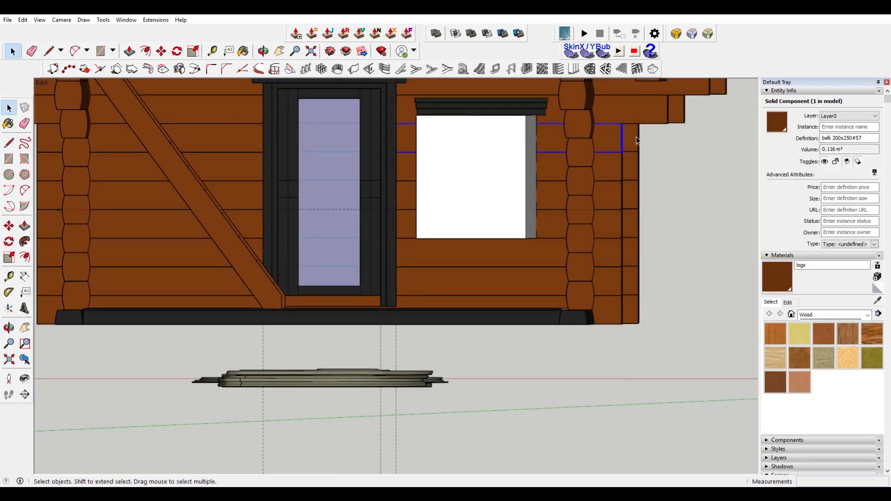
left_click(457, 180)
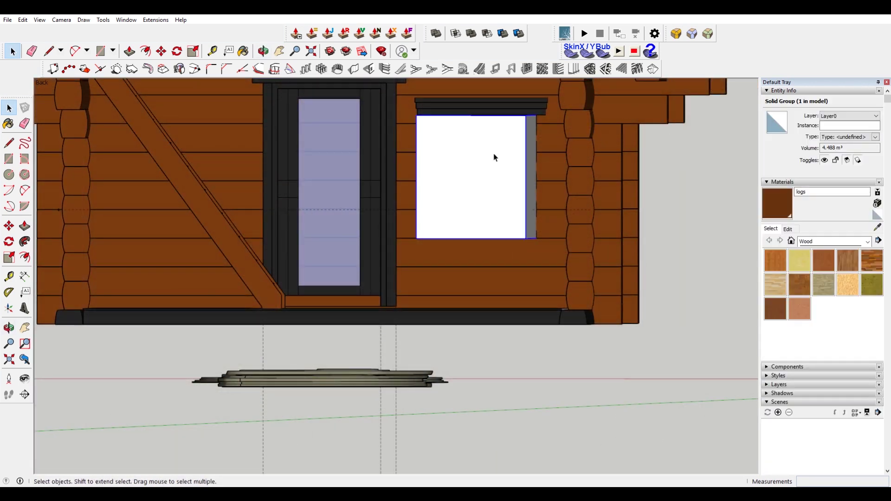
left_click(558, 145)
left_click(555, 165)
left_click(613, 171)
left_click(553, 200)
left_click(556, 222)
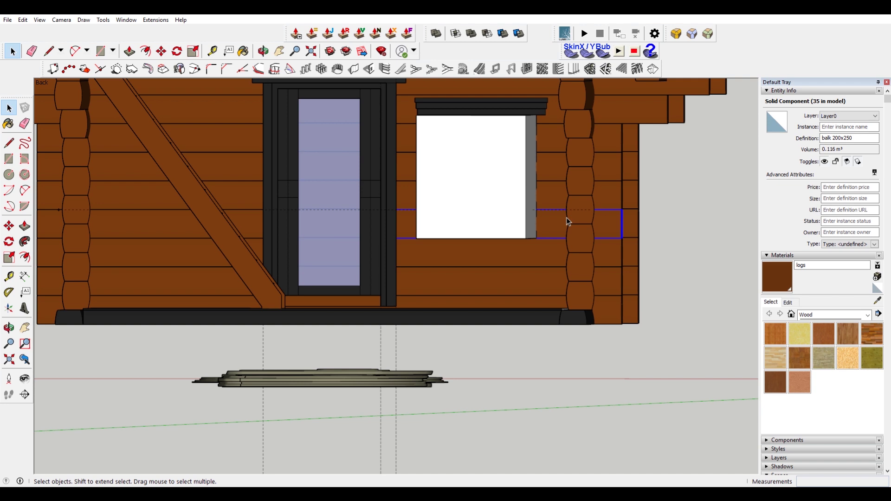
middle_click_drag(548, 147, 554, 123)
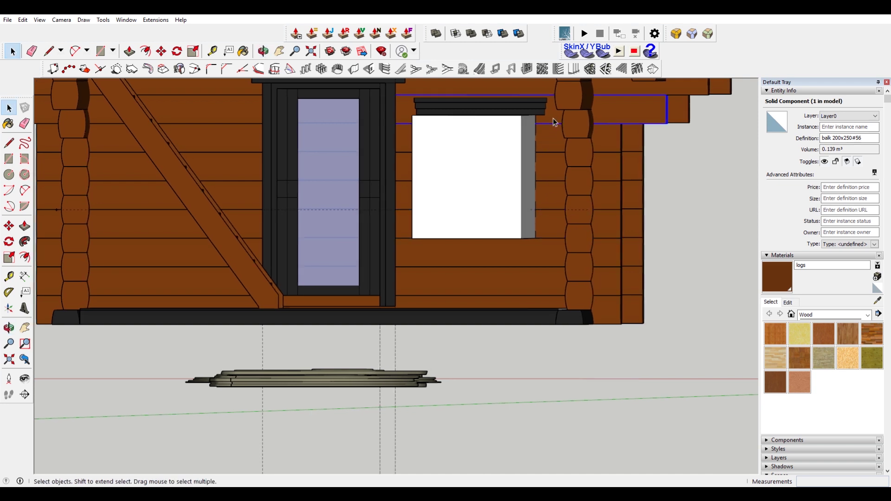
middle_click_drag(559, 122, 515, 126)
middle_click_drag(613, 144, 469, 137)
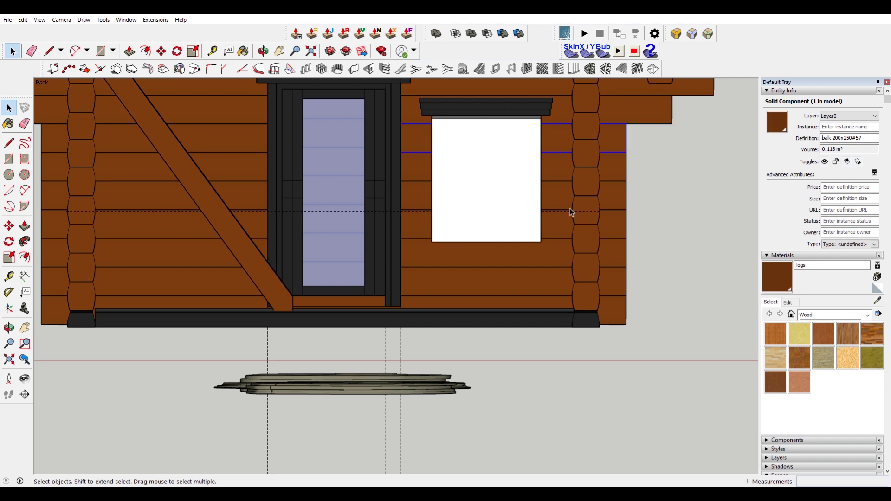
Open the door component and delete its horizontal guide line running across the front wall
double_click(589, 211)
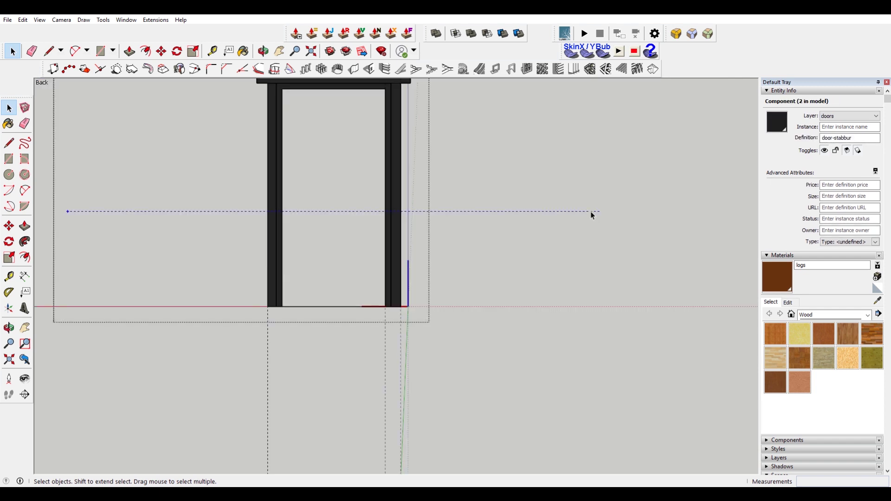
left_click(591, 210)
key("Delete")
left_click(650, 278)
Compare the component definitions and instance counts of the four logs beside the block
left_click(560, 138)
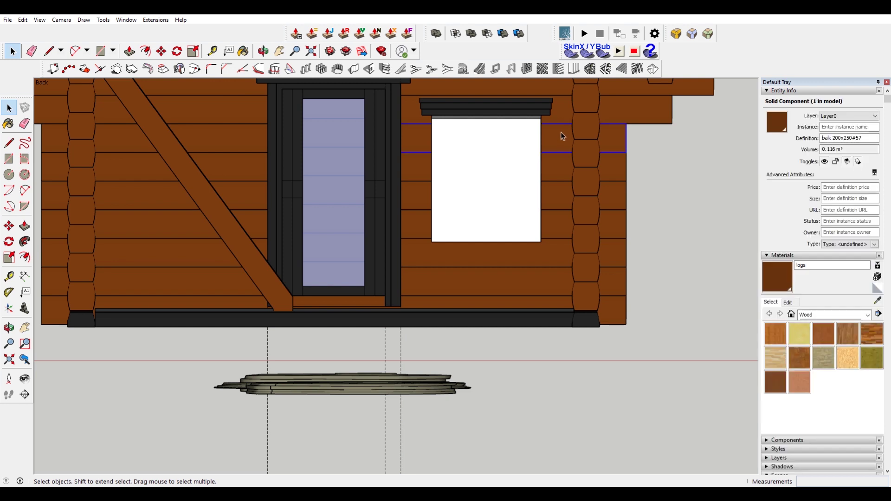
left_click(555, 164)
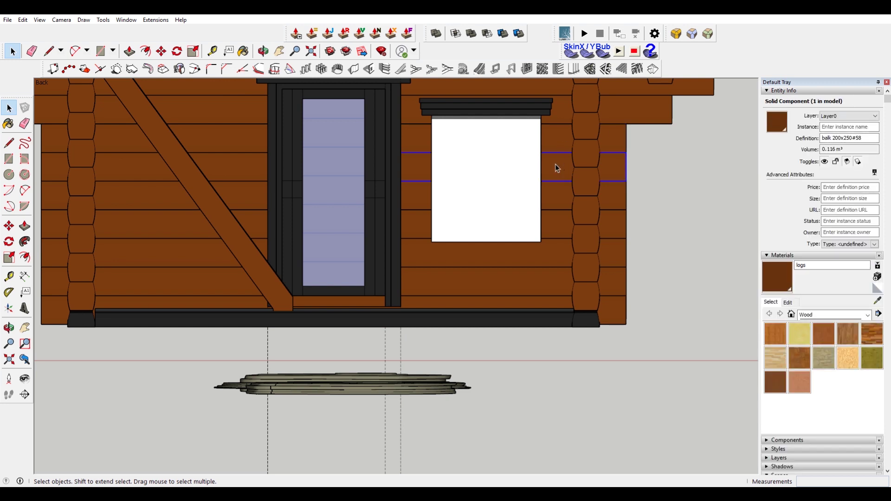
left_click(557, 196)
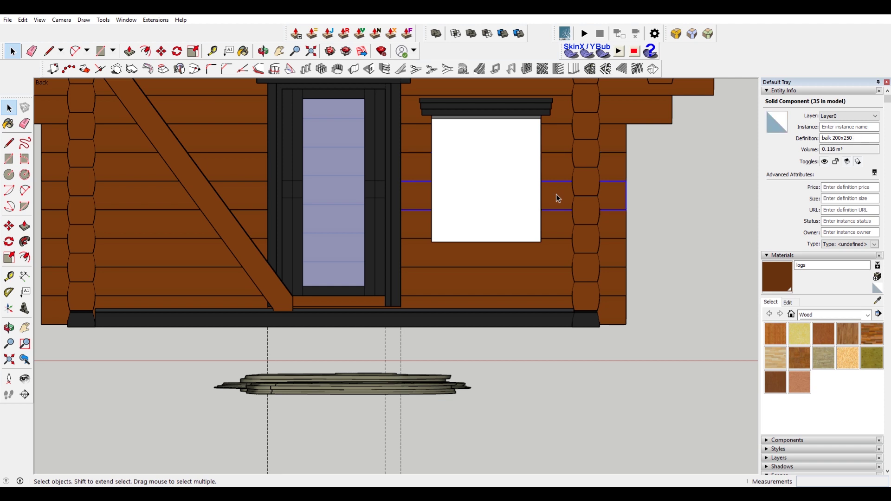
left_click(556, 229)
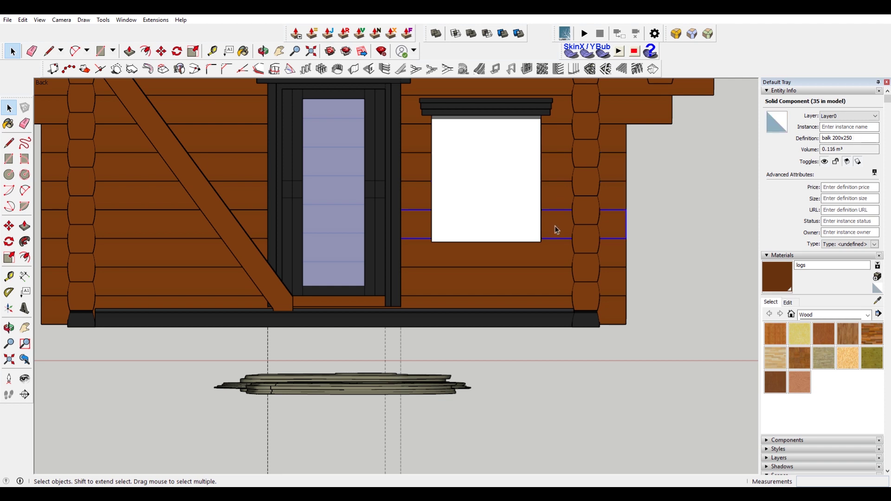
middle_click_drag(595, 180, 551, 177)
left_click(557, 147)
left_click(553, 169)
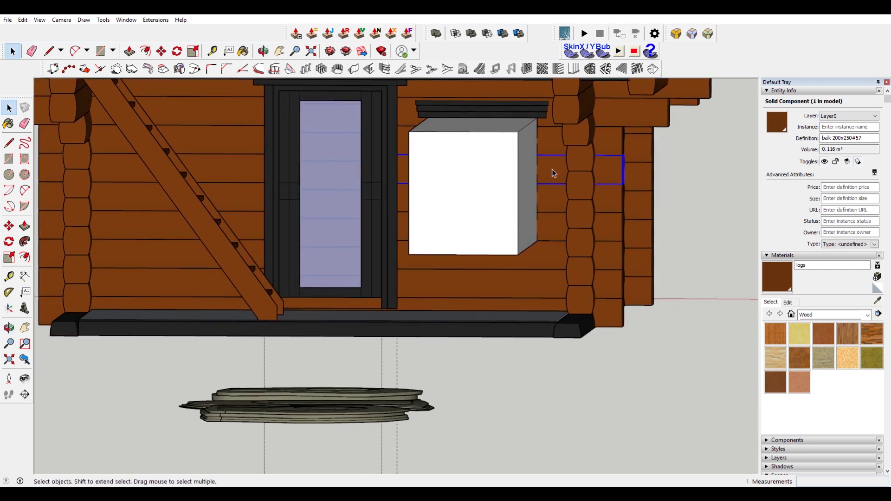
left_click(553, 143)
left_click(547, 210)
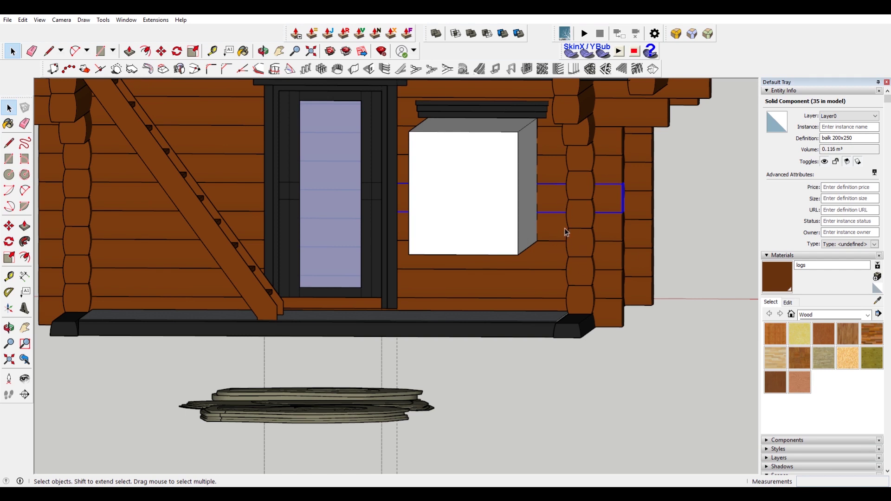
Delete the three logs crossed by the block beneath the log balk 200x250#57
left_click(553, 145)
left_click(552, 171)
key("Delete")
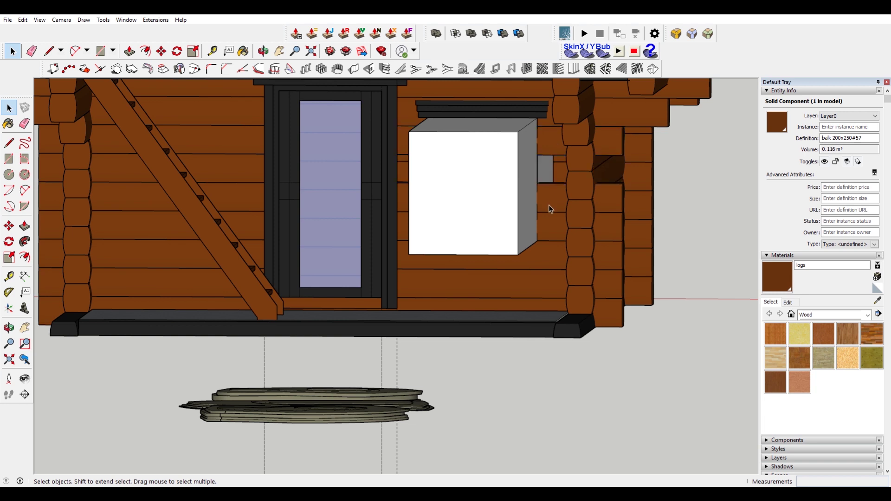
left_click(550, 206)
key("Delete")
left_click(550, 228)
key("Delete")
Copy the log balk 200x250#57 straight down by one log height and multiply the copy with *3
middle_click_drag(539, 208, 602, 162)
left_click(559, 140)
left_click(559, 143)
scroll(602, 160, "up", 3)
key("m")
scroll(569, 127, "up", 8)
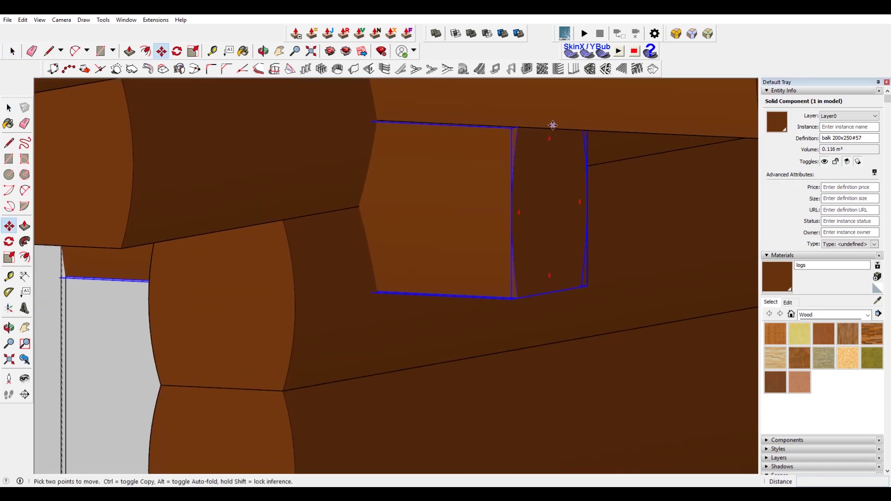
left_click(510, 128)
key("ctrl")
scroll(510, 128, "down", 1)
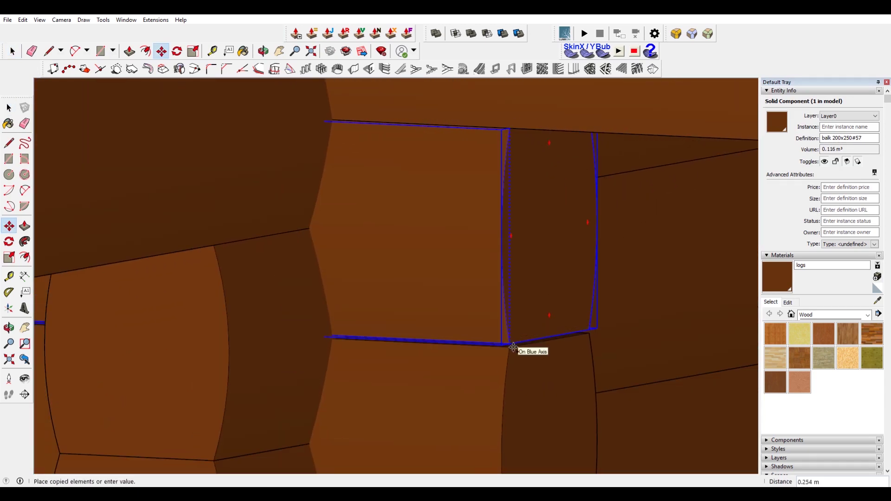
left_click(511, 344)
scroll(534, 241, "down", 10)
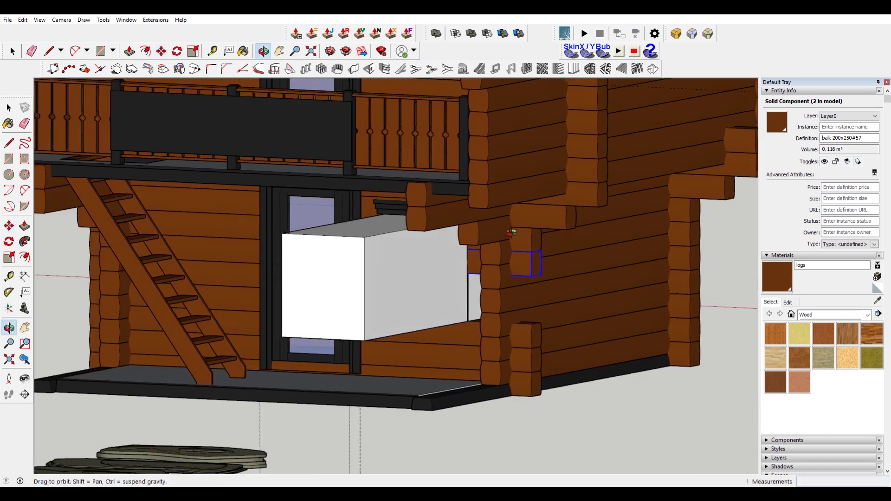
key("Return")
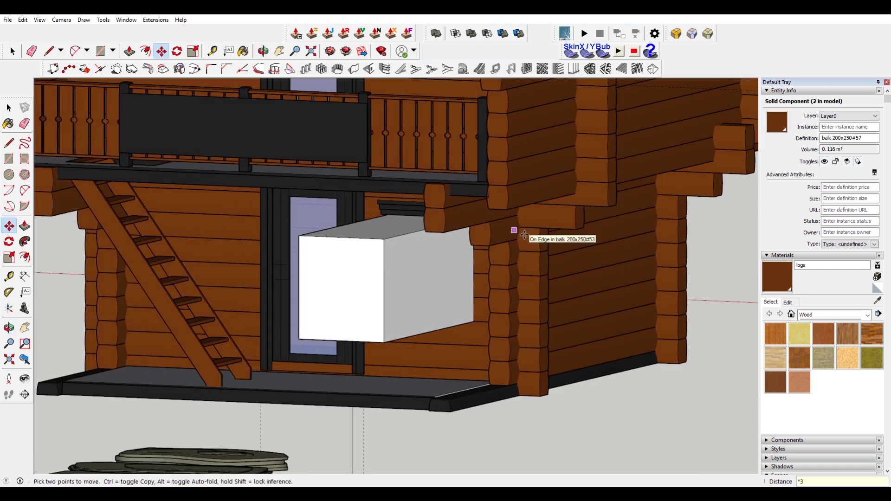
Copy the solid block, then open the log component directly above the copied logs and group all its geometry
key("ctrl+t")
middle_click_drag(501, 294, 442, 249)
left_click(442, 250)
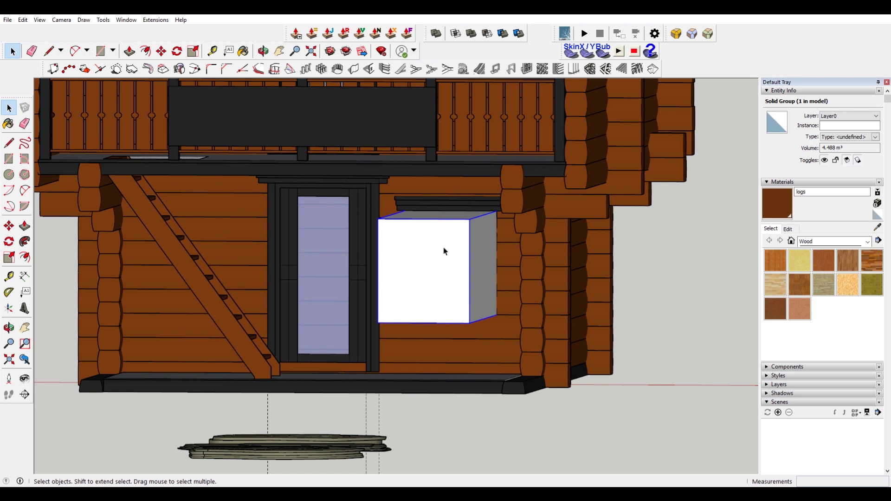
double_click(585, 209)
triple_click(586, 210)
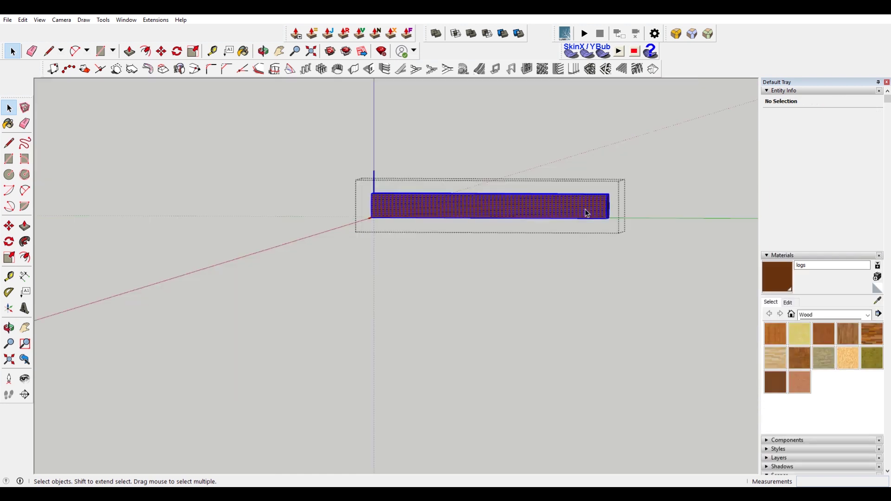
right_click(585, 208)
left_click(522, 196)
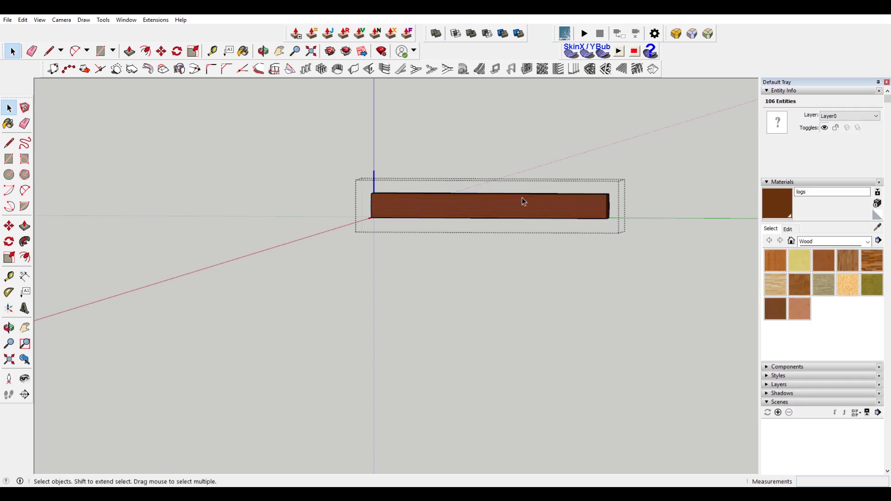
right_click(522, 197)
left_click(583, 279)
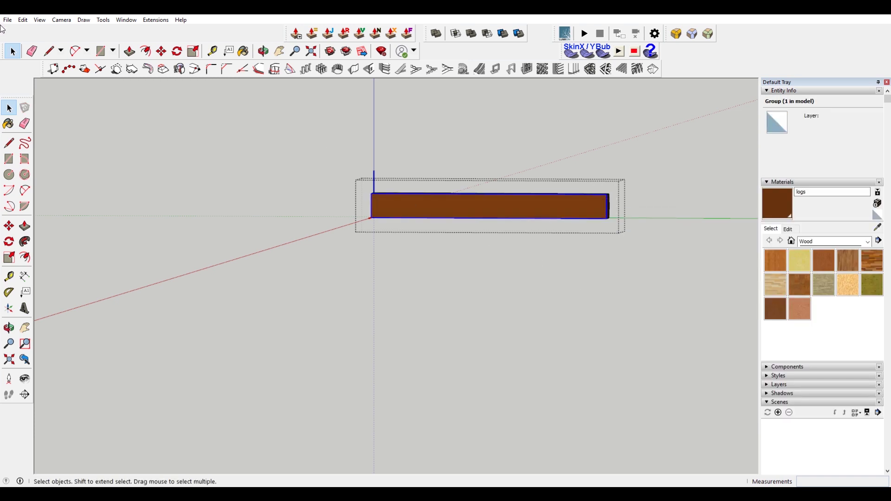
Paste the copied block in place inside the opened log component, beside the grouped log geometry
left_click(23, 20)
left_click(79, 85)
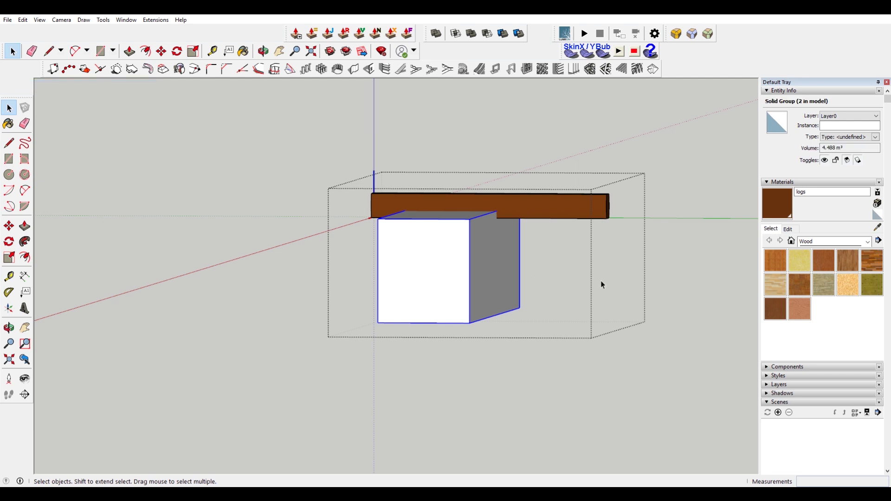
left_click(572, 209)
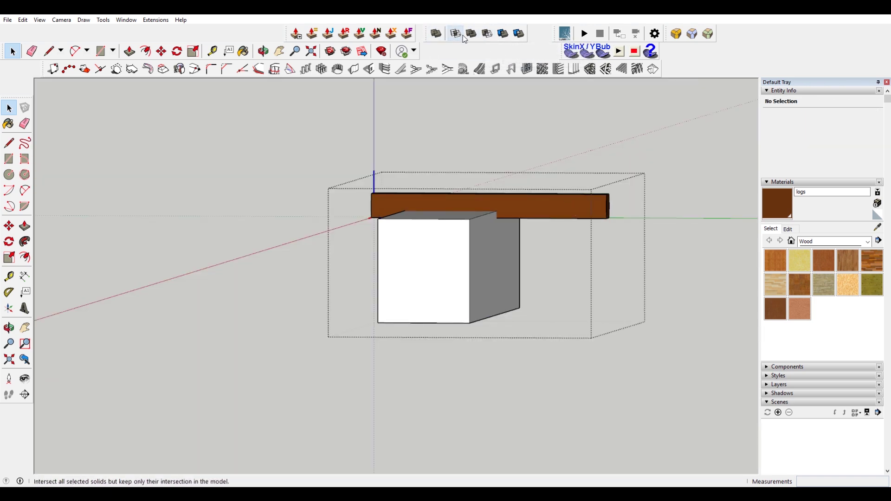
left_click(476, 251)
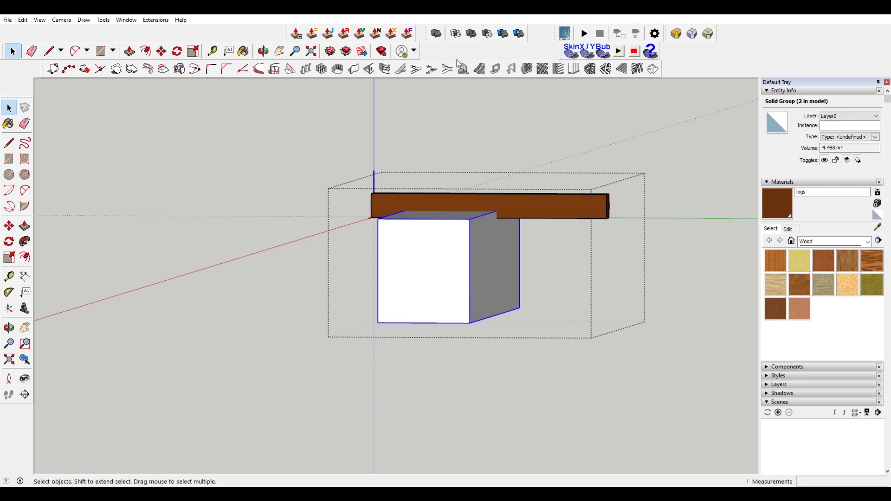
left_click(637, 133)
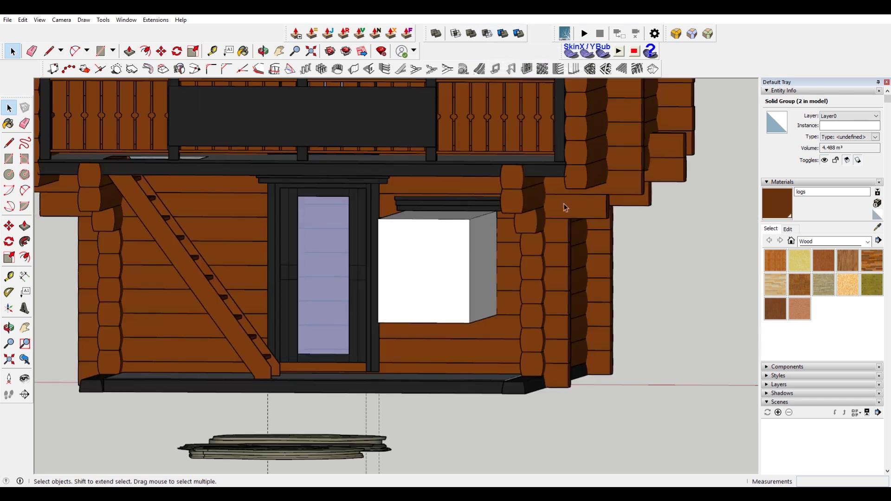
double_click(601, 211)
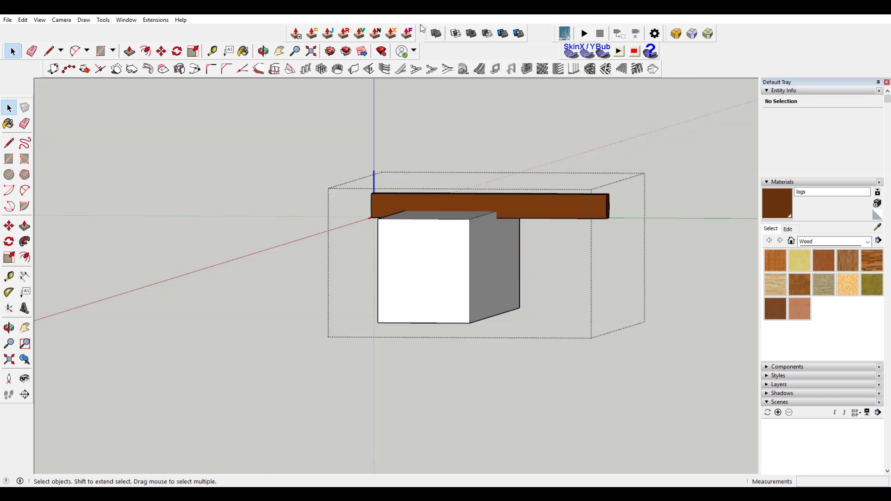
left_click(488, 37)
left_click(459, 252)
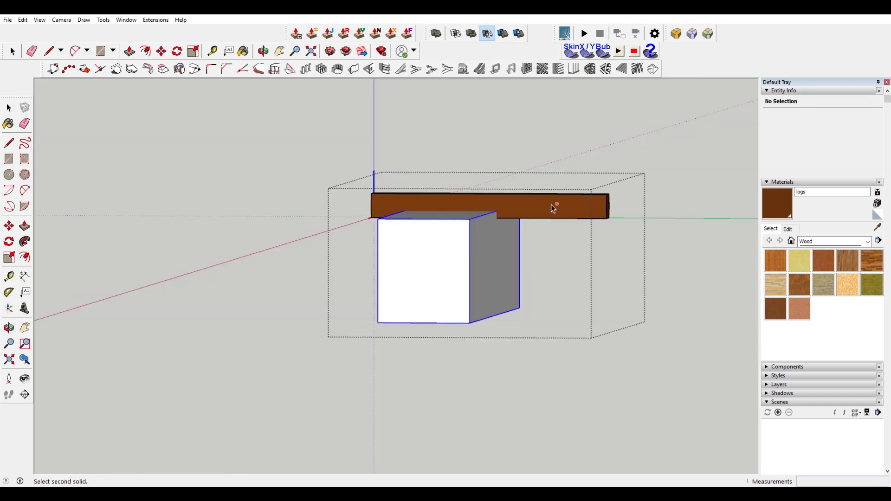
key("space")
key("Escape")
Explode the log group inside the component and make its loose geometry a single group again
left_click(594, 206)
double_click(594, 202)
left_click(594, 203)
middle_click_drag(594, 202, 439, 271)
scroll(440, 268, "up", 2)
scroll(507, 257, "up", 3)
middle_click_drag(514, 253, 400, 258)
middle_click_drag(310, 241, 520, 259)
right_click(531, 260)
left_click(598, 319)
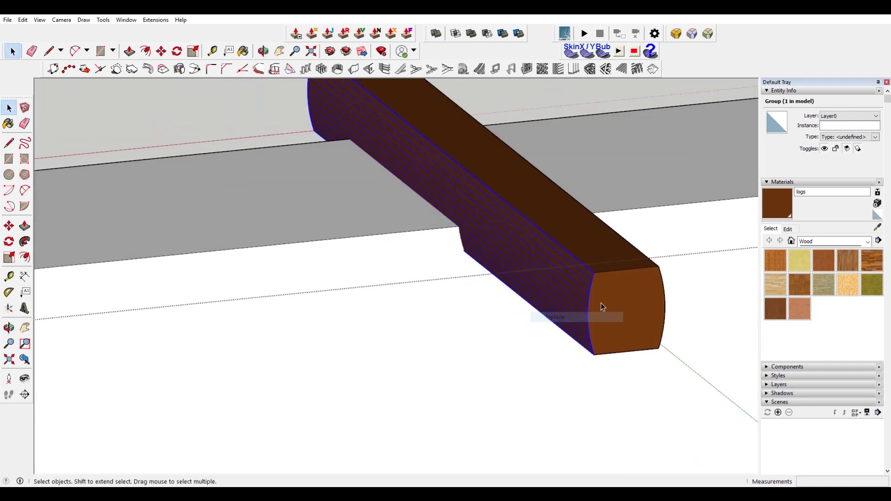
right_click(607, 294)
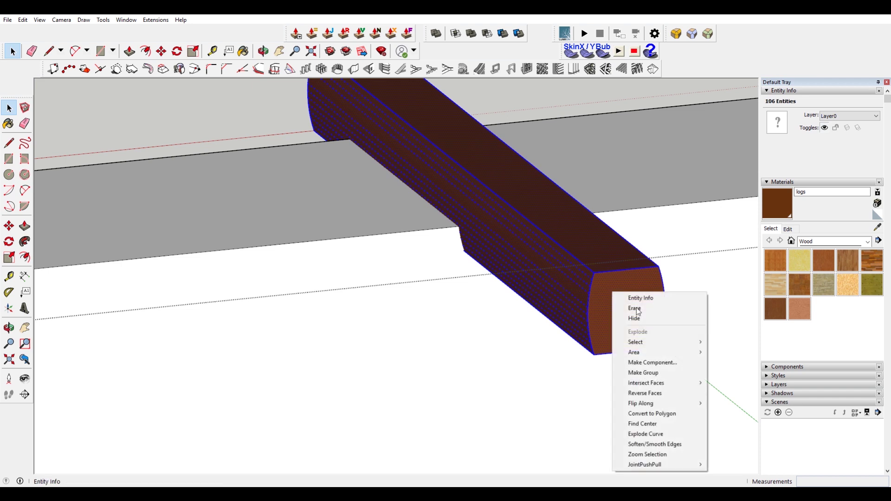
left_click(666, 374)
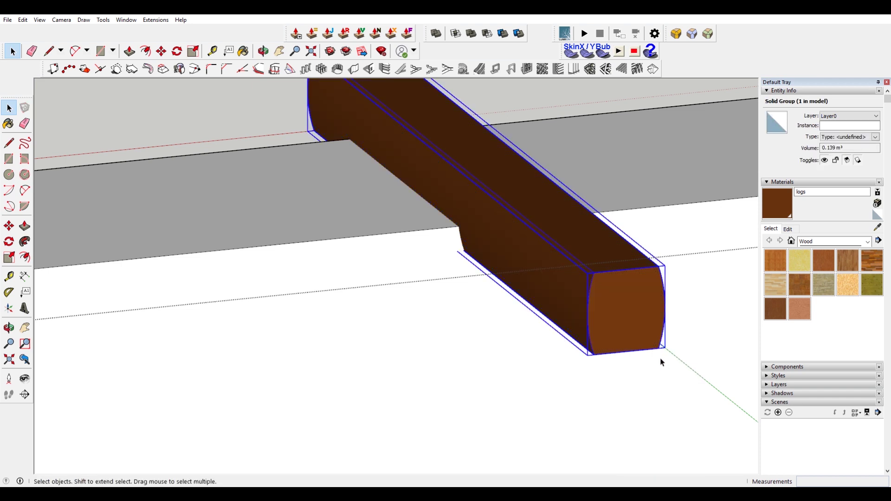
scroll(529, 325, "down", 5)
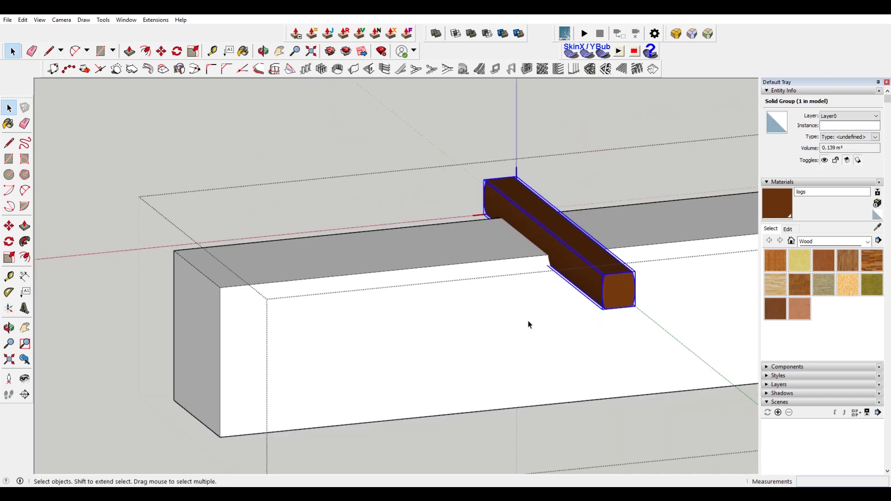
Subtract the solid block from the grouped log, then delete the original block standing in front of the wall outside the component
left_click(577, 142)
left_click(597, 289)
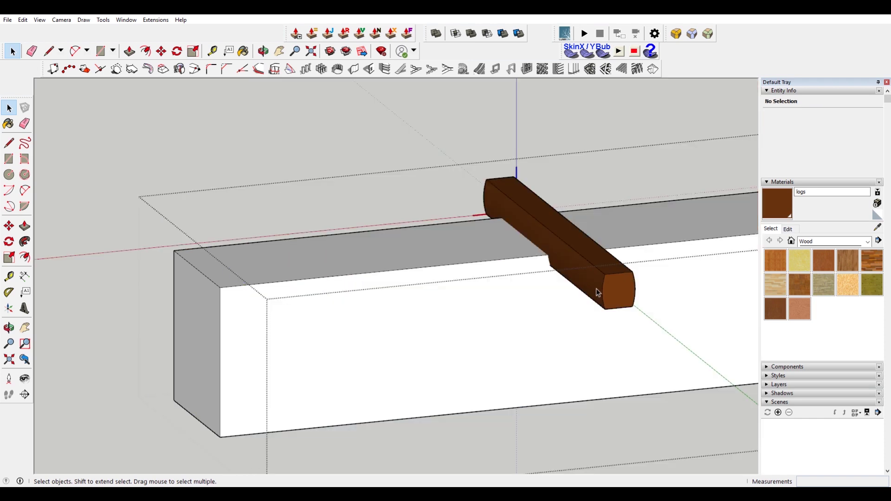
left_click(488, 38)
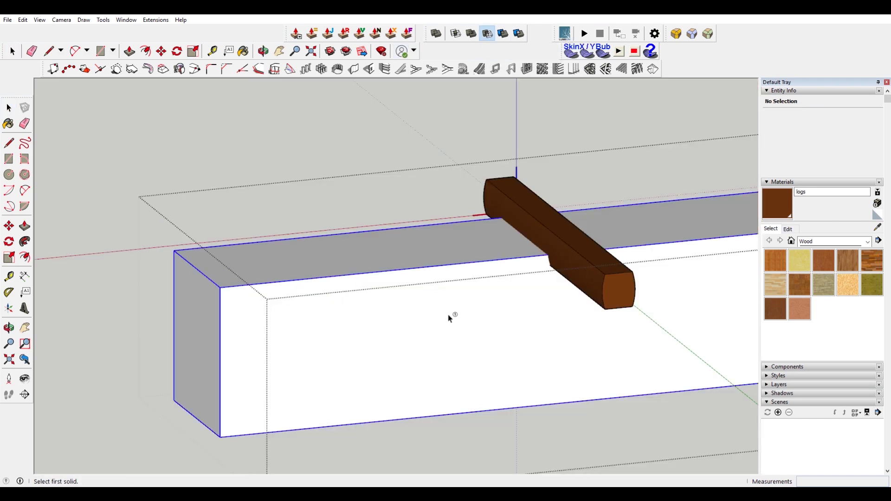
left_click(449, 314)
left_click(614, 291)
middle_click_drag(614, 291, 661, 217)
scroll(661, 217, "down", 2)
key("space")
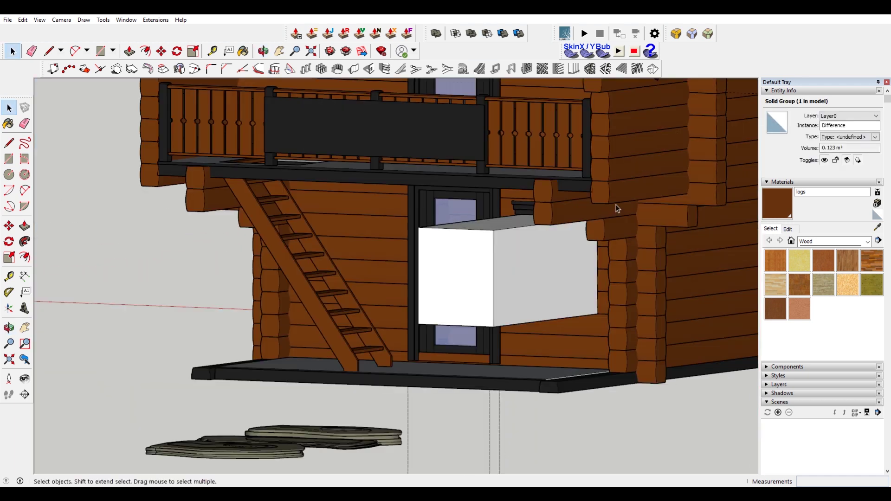
left_click(557, 253)
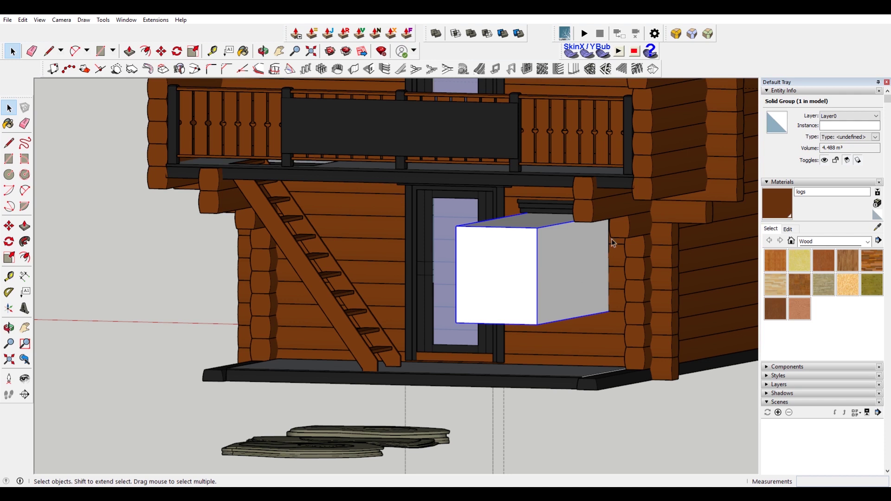
key("Delete")
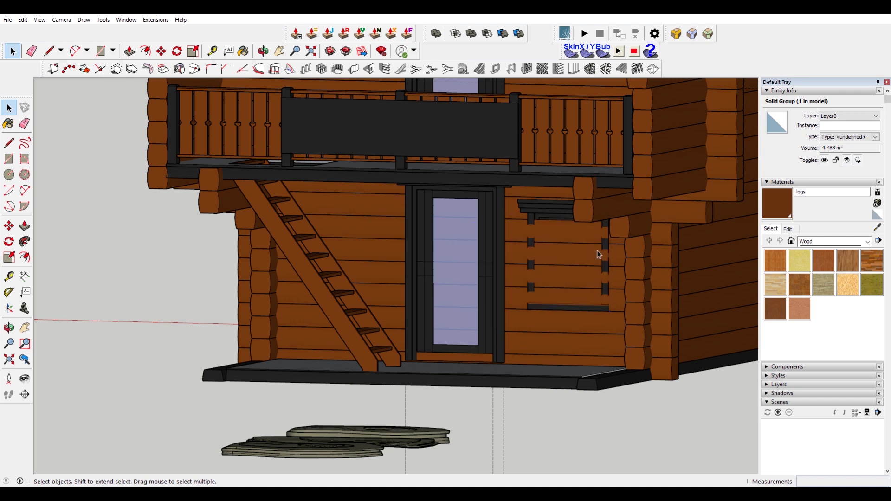
Open the log component balk 200x250#57 beside the window and group all its geometry
left_click(668, 239)
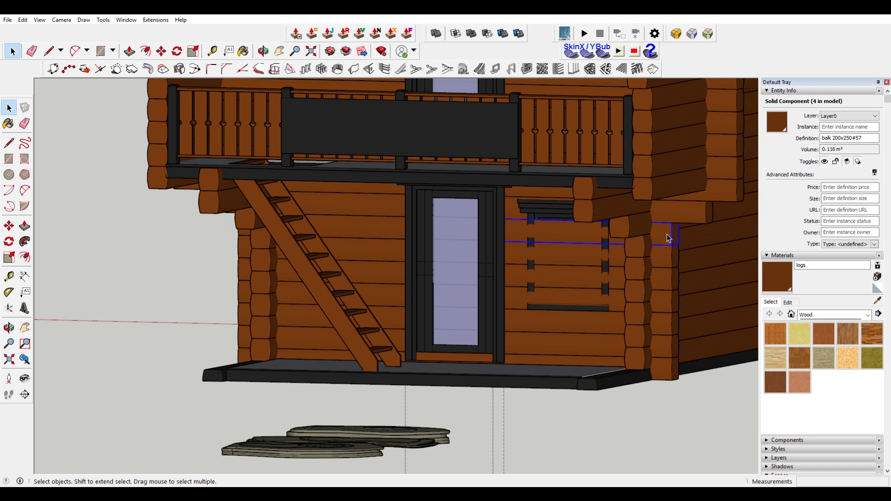
double_click(668, 236)
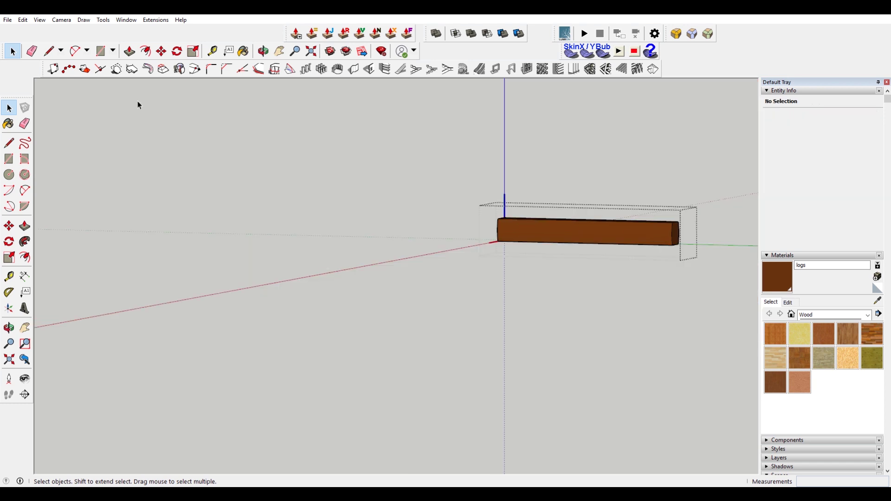
triple_click(645, 232)
right_click(646, 233)
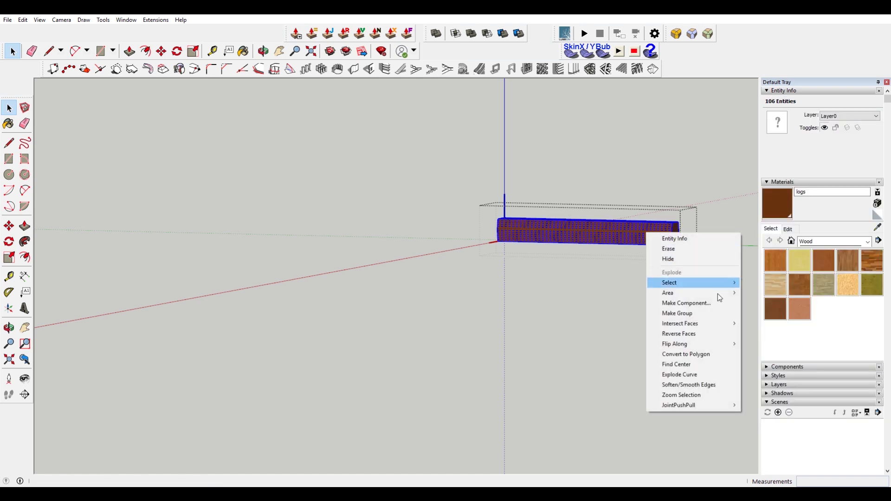
left_click(723, 319)
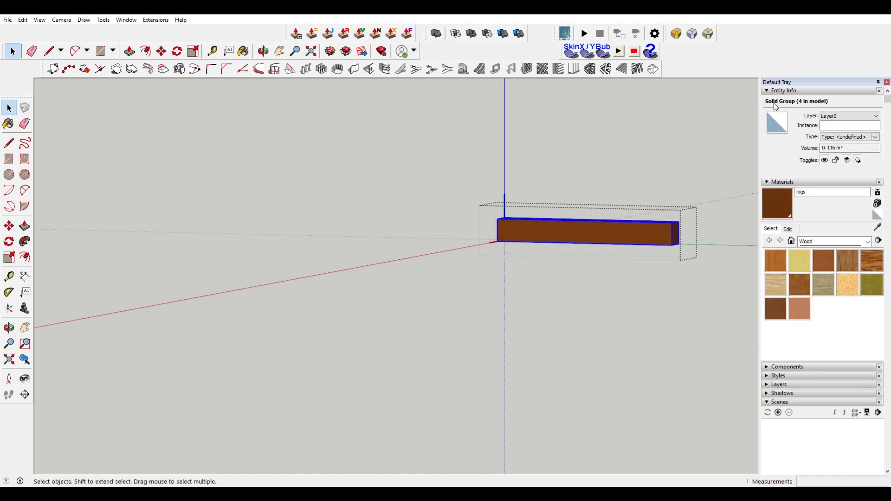
Paste the copied block in place inside the balk 200x250#57 component
left_click(23, 20)
left_click(84, 90)
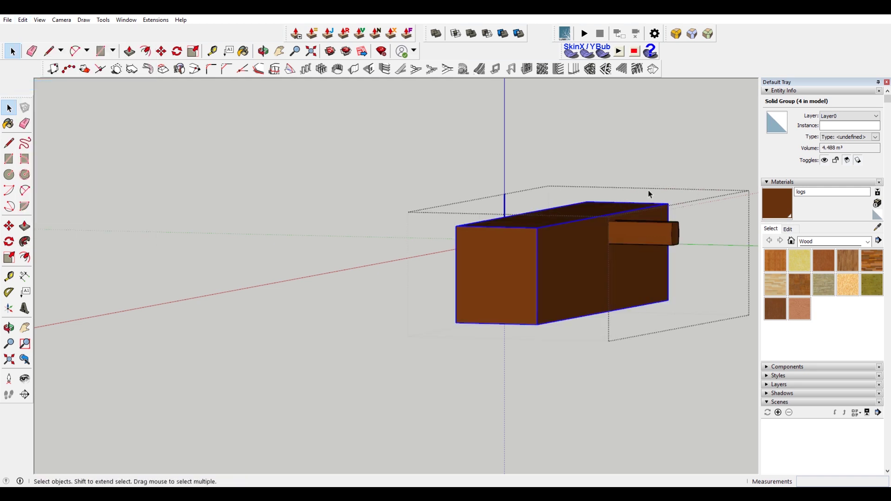
left_click(648, 190)
double_click(663, 236)
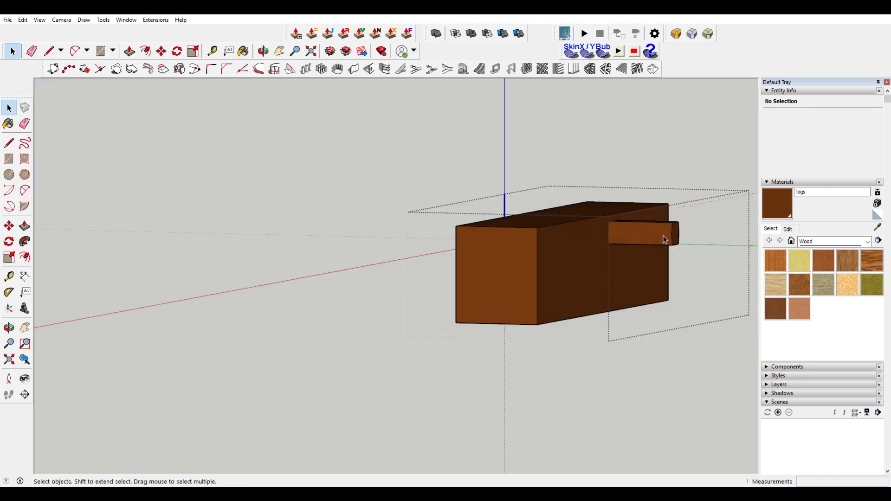
left_click(460, 173)
left_click(522, 268)
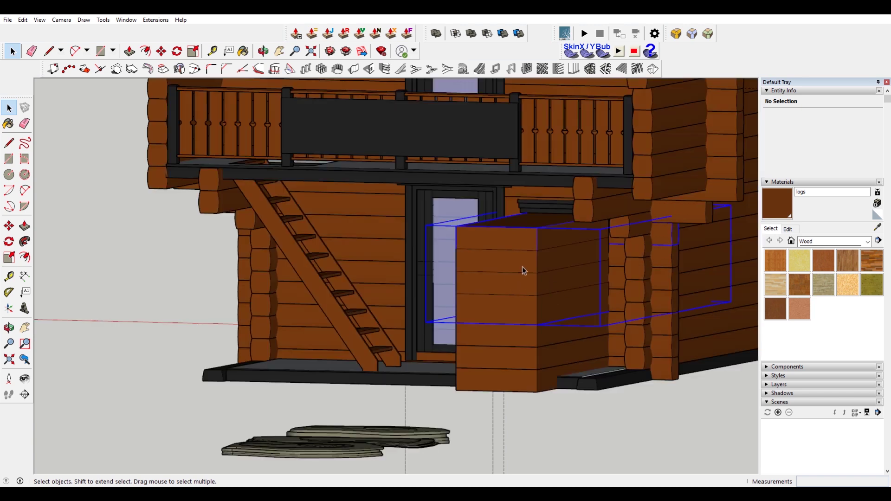
Reopen the balk 200x250#57 component and subtract the pasted block from the grouped log
double_click(668, 238)
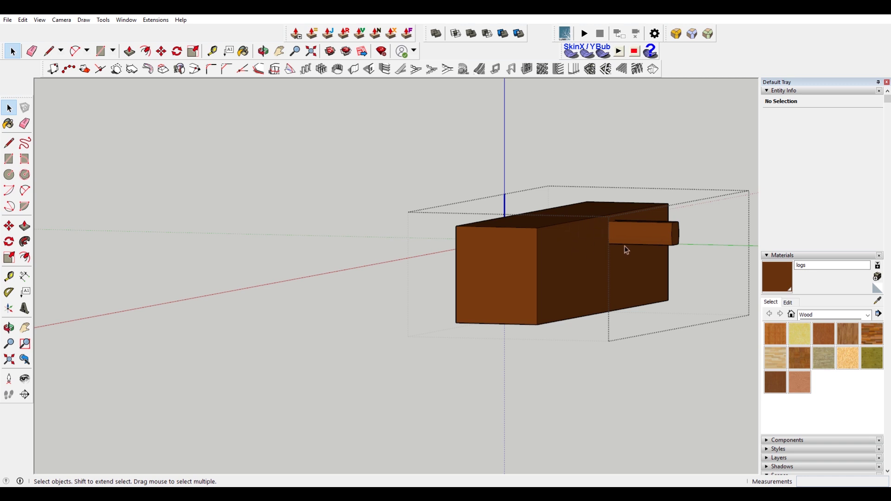
left_click(487, 34)
left_click(567, 275)
left_click(676, 236)
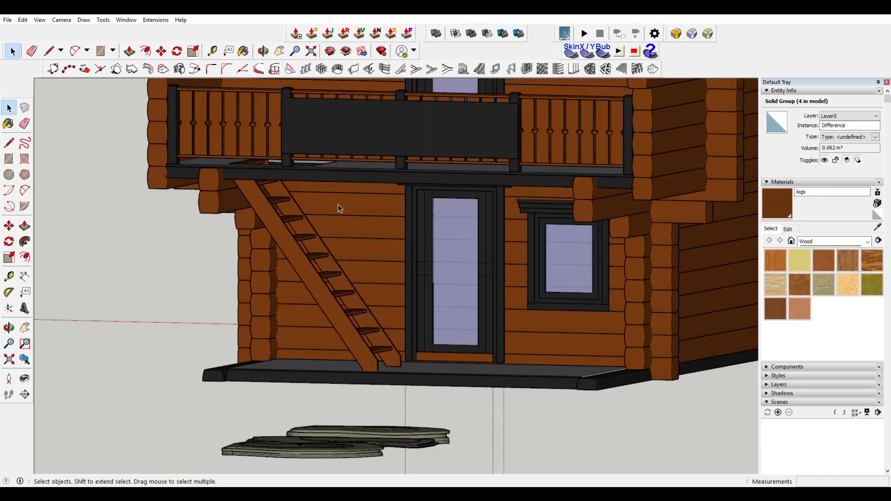
Open the uppermost trimmed balk 200x250#57 log crossing the front-wall window for editing
key("o")
left_click_drag(338, 204, 586, 263)
key("space")
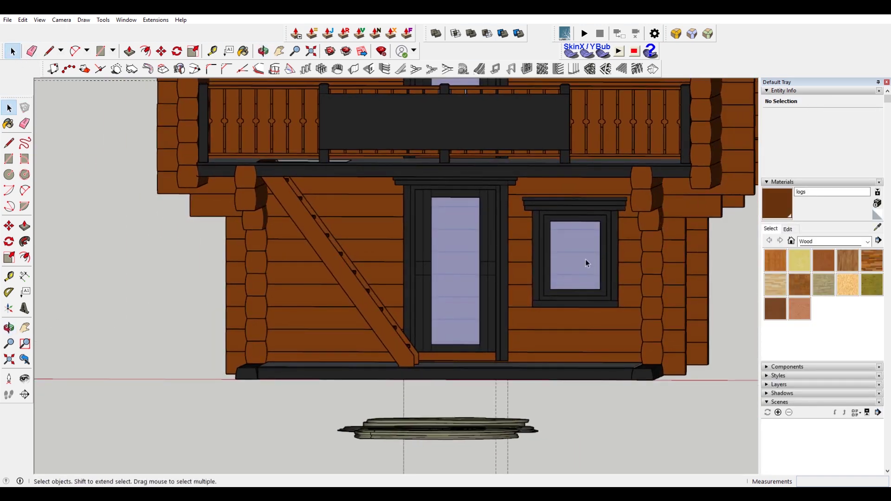
middle_click_drag(591, 235, 457, 250)
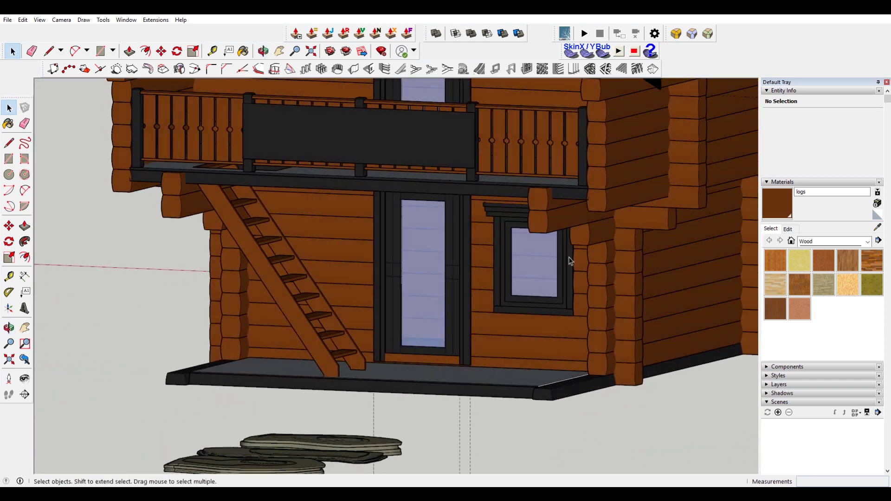
scroll(601, 242, "down", 3)
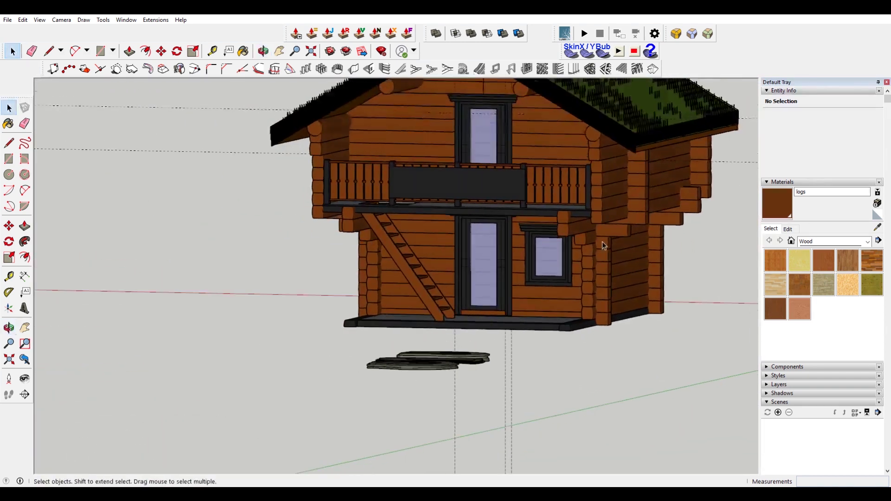
scroll(606, 243, "up", 5)
left_click(605, 243)
scroll(605, 244, "down", 3)
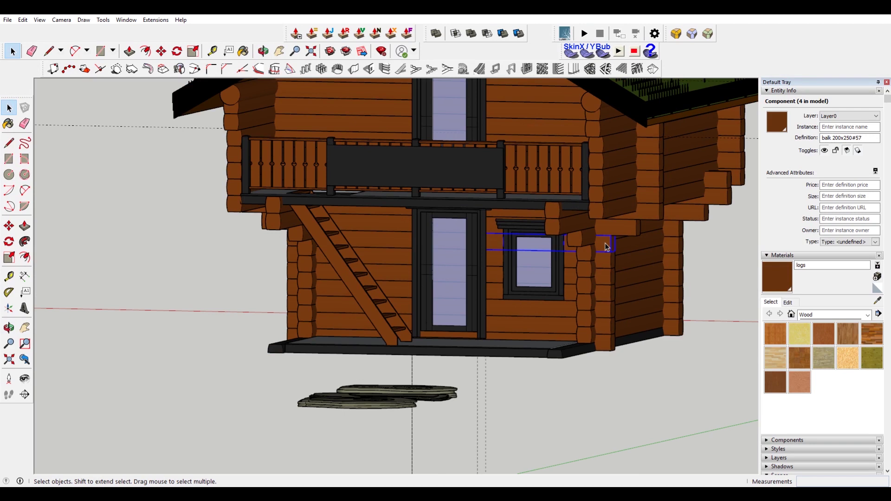
scroll(605, 243, "up", 2)
double_click(605, 243)
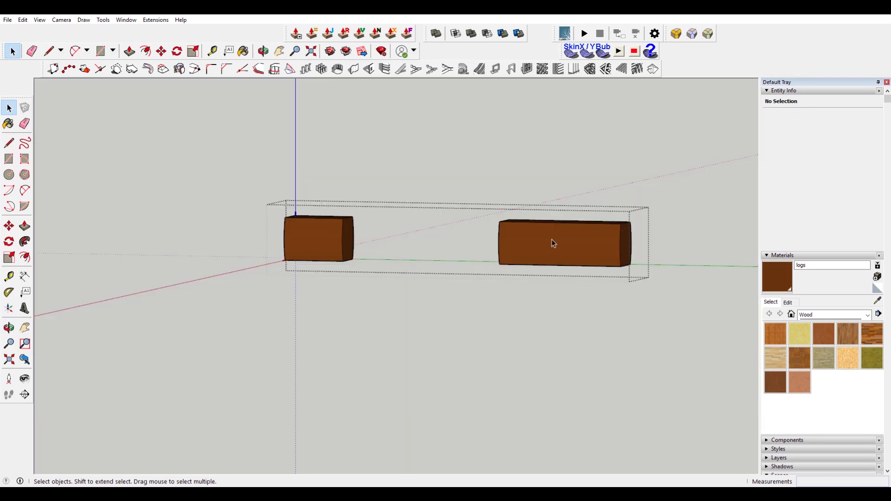
Try to draw a vertical line down the cut end of the longer log piece without entering its group
key("l")
left_click(536, 233)
scroll(511, 235, "up", 3)
key("Escape")
middle_click_drag(507, 221, 677, 254)
middle_click_drag(325, 202, 237, 170)
key("space")
scroll(232, 163, "up", 5)
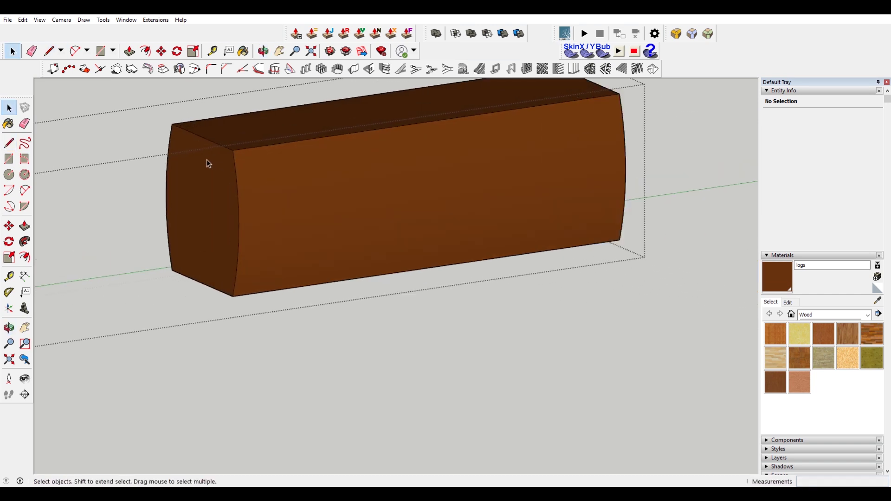
key("l")
left_click(243, 147)
left_click(244, 346)
key("space")
left_click(251, 238)
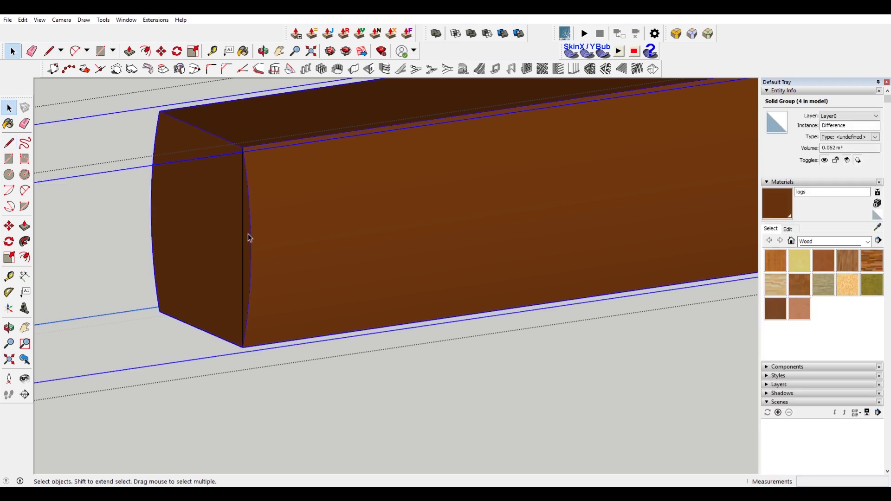
left_click(22, 19)
left_click(81, 86)
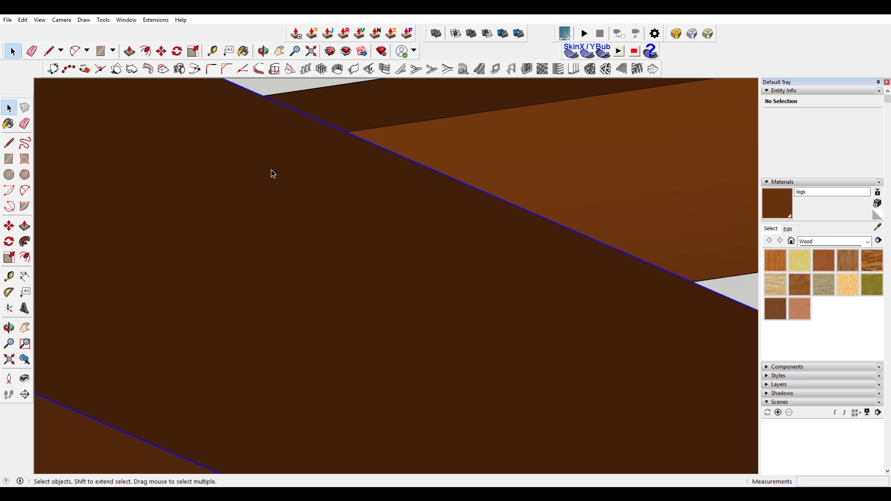
key("ctrl+t")
Draw a vertical line between the upper and lower corners of the log's cut end face, inside its group
left_click(197, 195)
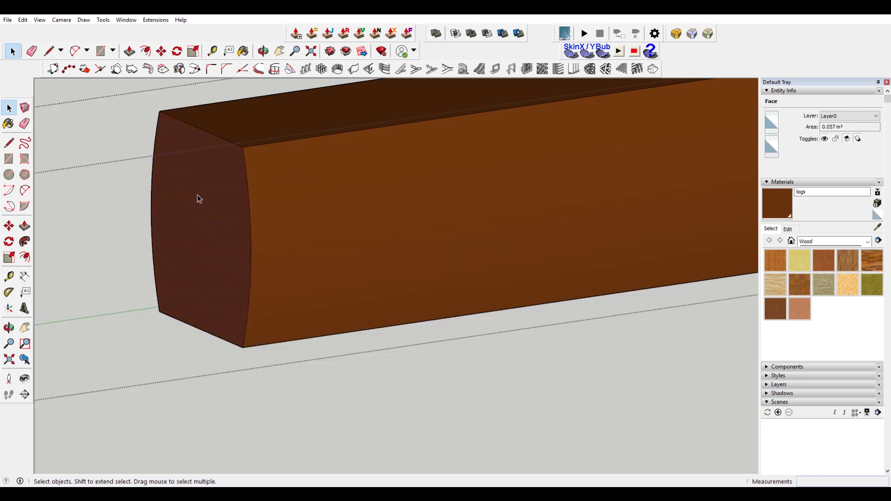
key("l")
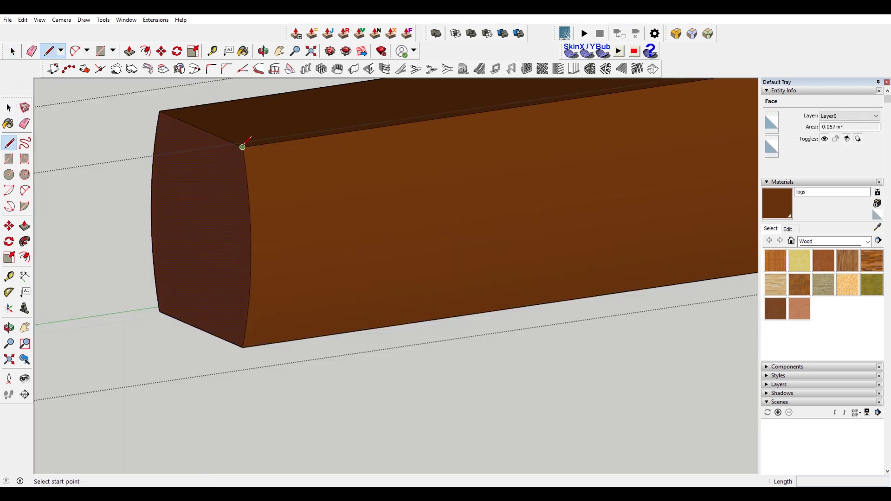
left_click(244, 147)
left_click(244, 347)
key("space")
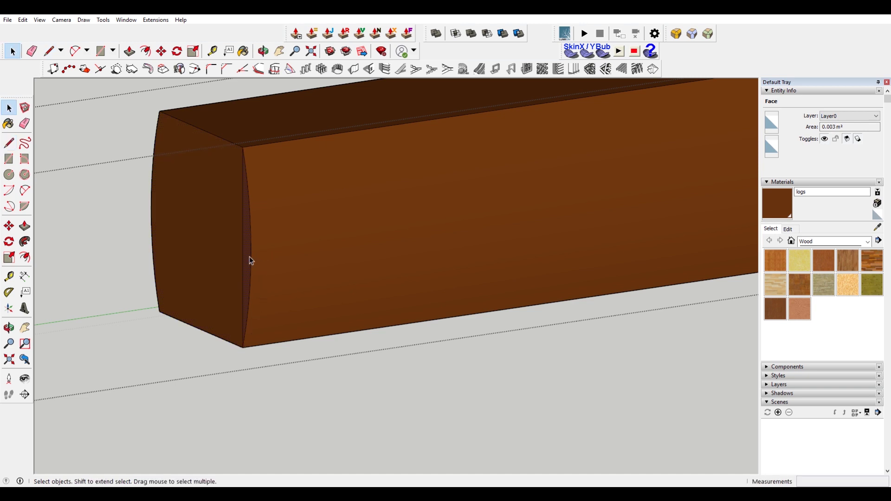
Try to move an edge of the curved sliver on the cut end face, and to rotate the sliver about its upper corner
left_click(250, 259)
key("m")
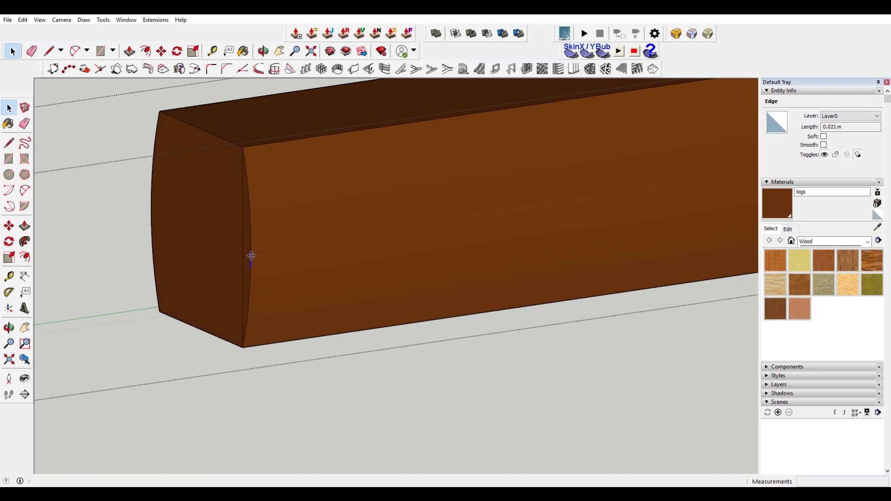
left_click(250, 256)
key("Escape")
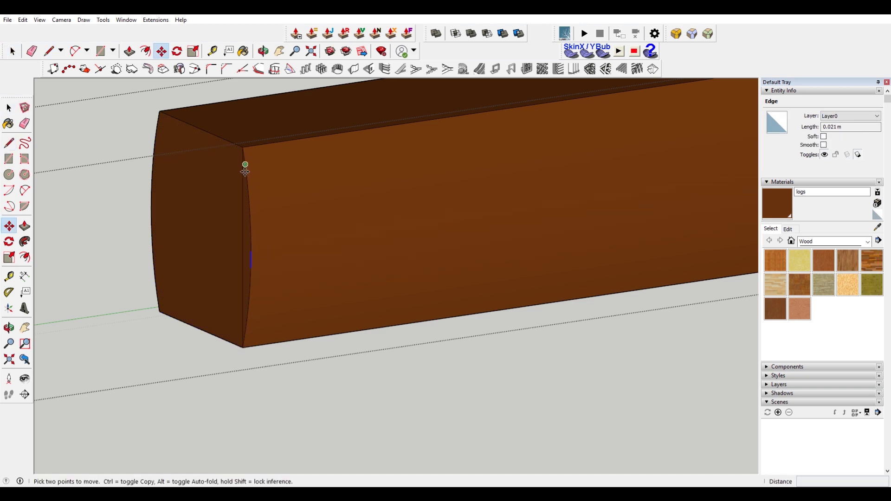
key("space")
left_click_drag(242, 133, 275, 390)
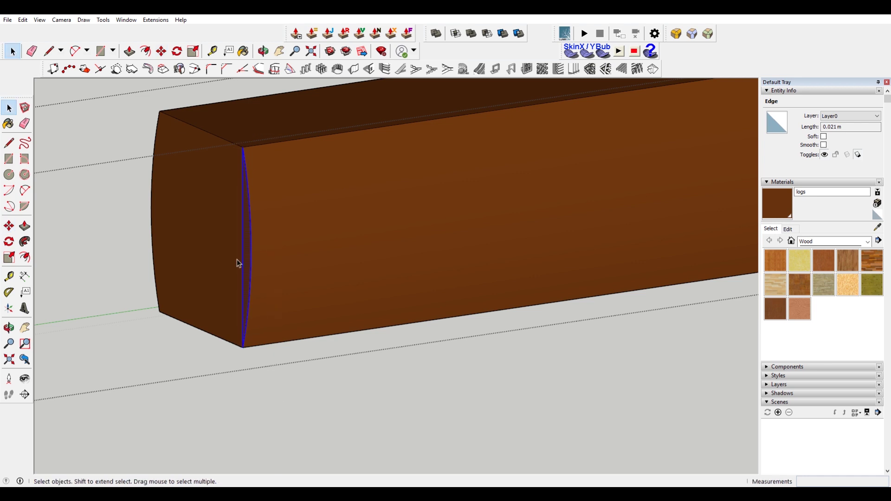
scroll(239, 260, "up", 2)
key("q")
left_click(245, 124)
left_click(258, 264)
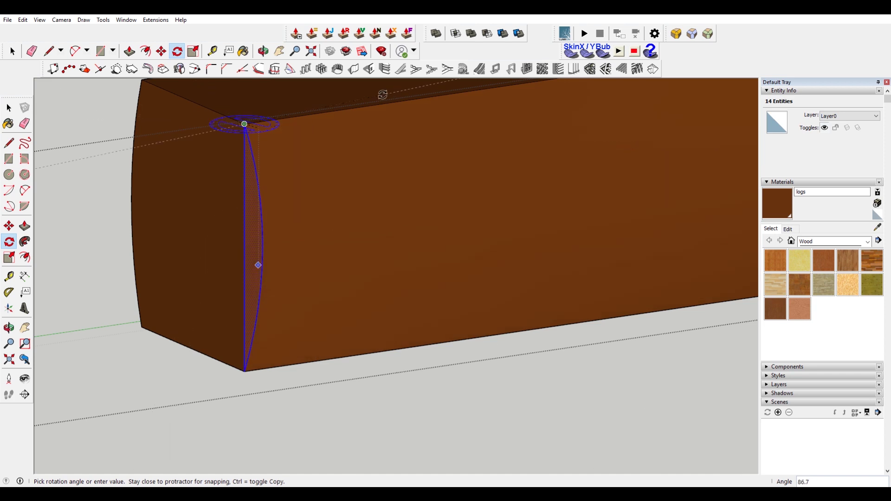
key("Escape")
scroll(428, 272, "down", 3)
key("space")
left_click(505, 345)
Examine the front-wall window and the trimmed log ends around its frame
middle_click_drag(506, 344, 718, 149)
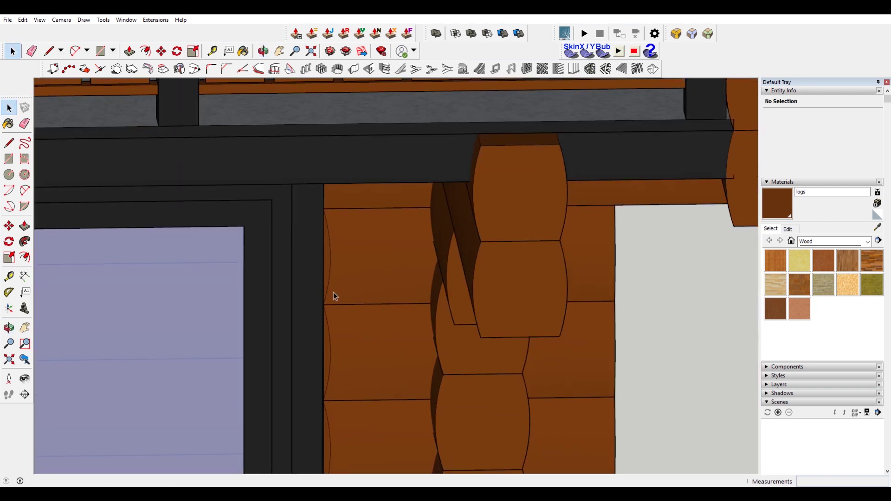
scroll(335, 295, "down", 4)
middle_click_drag(339, 294, 397, 222, "shift")
left_click_drag(392, 236, 374, 158)
key("space")
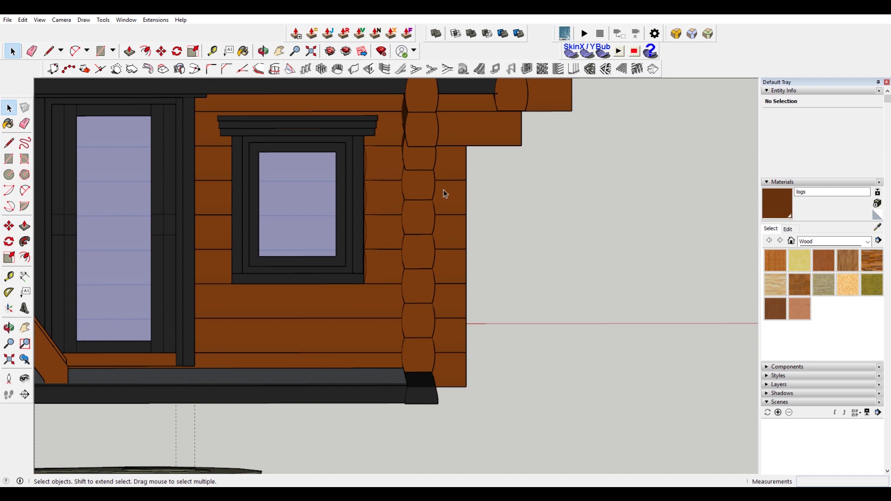
middle_click_drag(306, 188, 278, 186)
middle_click_drag(358, 165, 379, 214)
key("space")
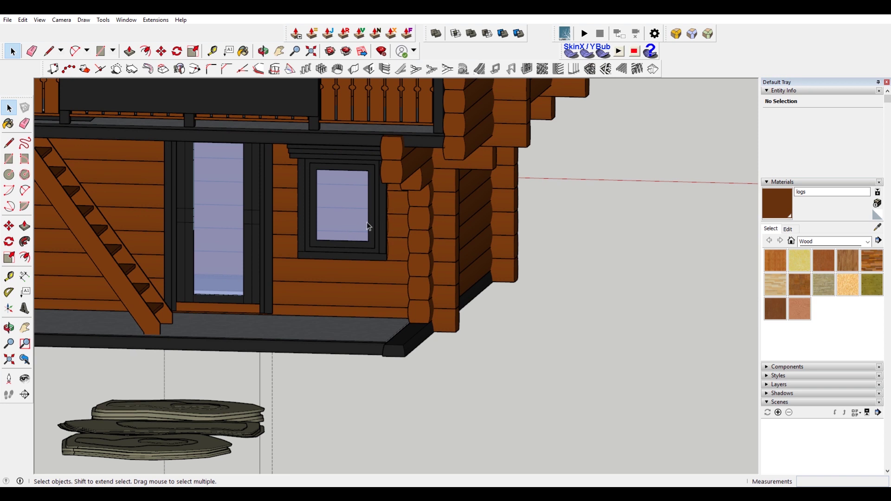
mouse_move(520, 222)
middle_mouse_down()
mouse_move(482, 192)
mouse_move(520, 226)
middle_mouse_up()
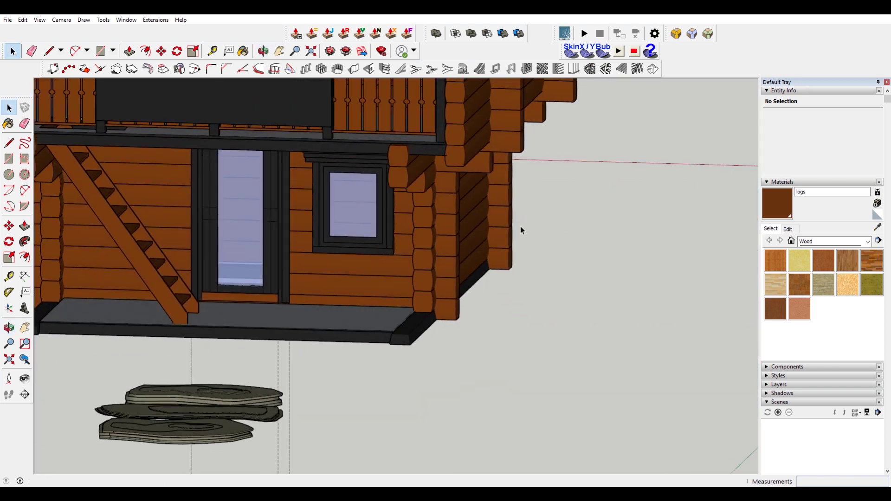